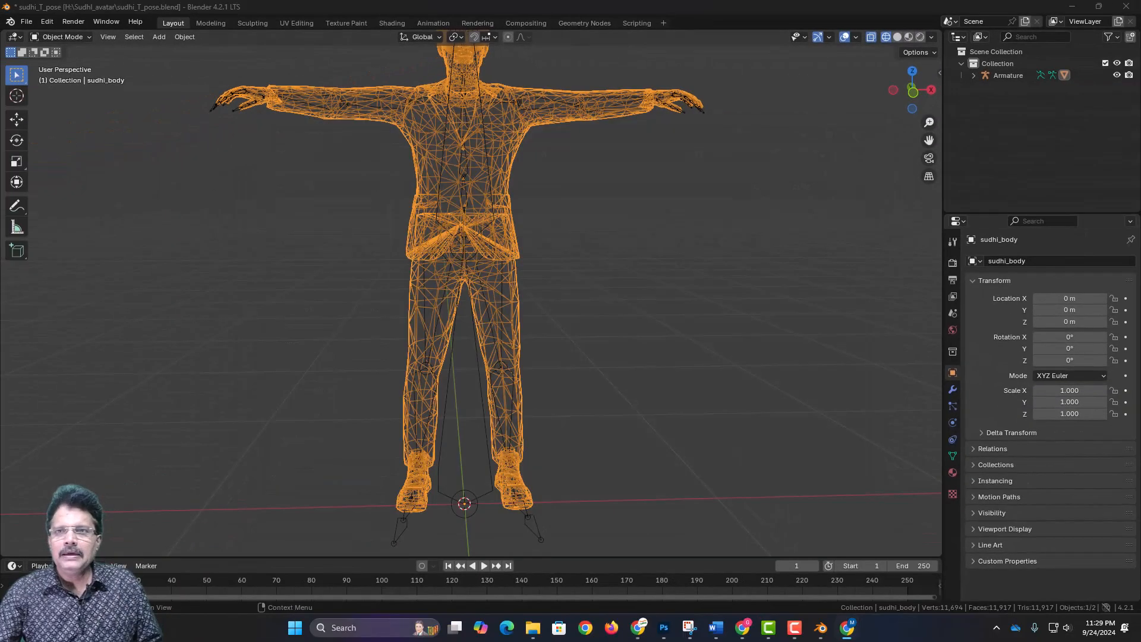
- Switch to the Chrome window, search Google for mixamo, and open the Mixamo website
{"action": "left_click_drag", "start_coordinate": [1140, 178], "coordinate": [284, 18]}
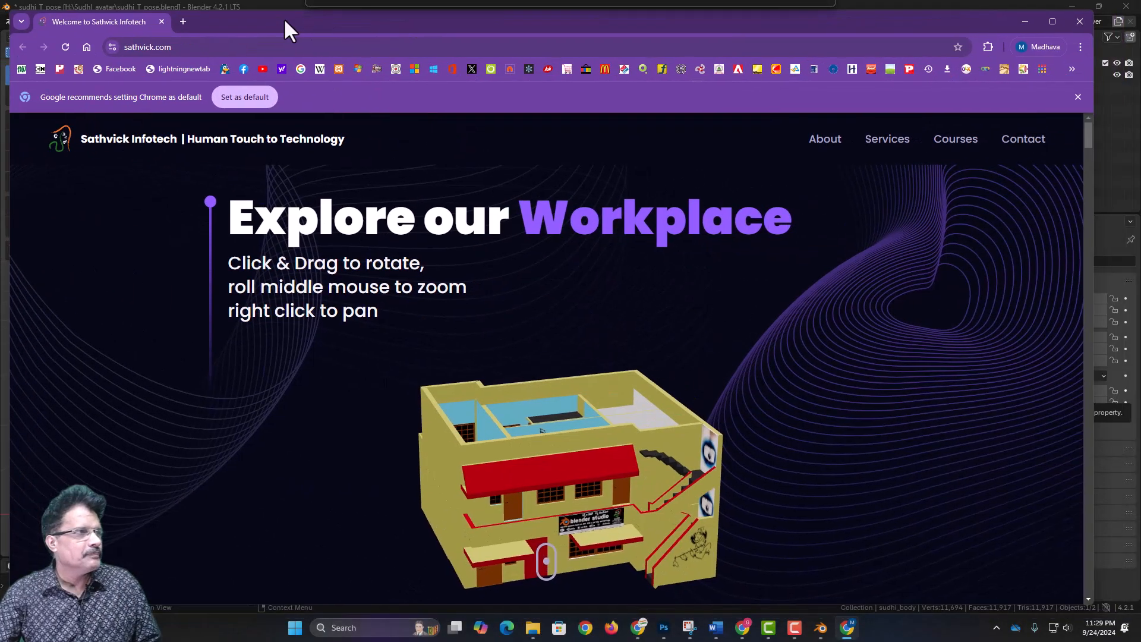
{"action": "left_click", "coordinate": [262, 45]}
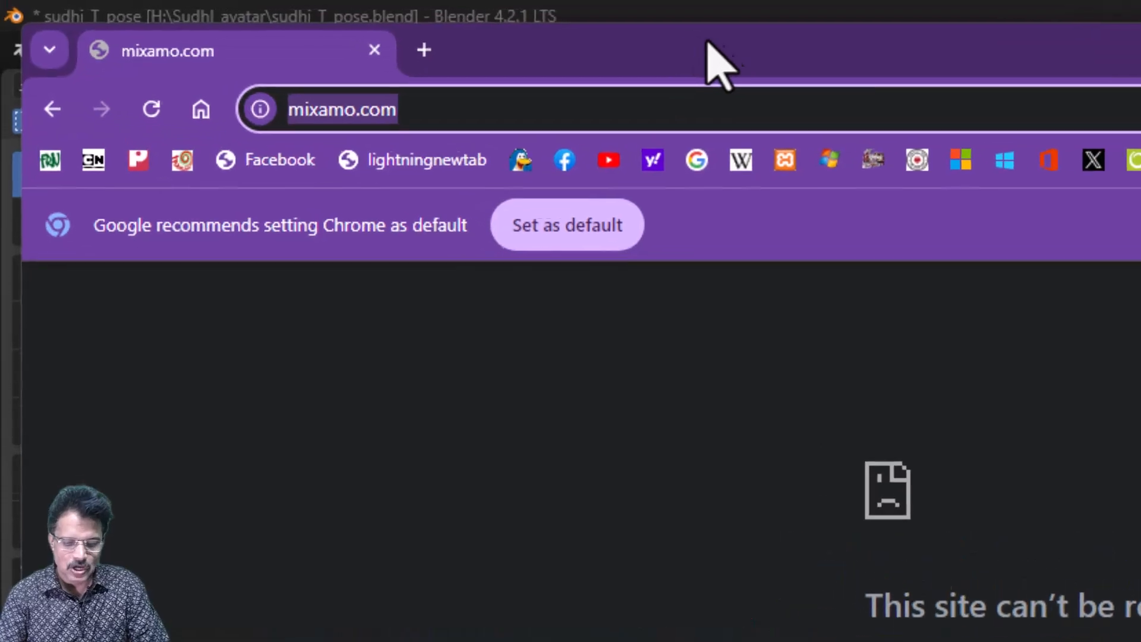
{"action": "type", "text": "mixamo"}
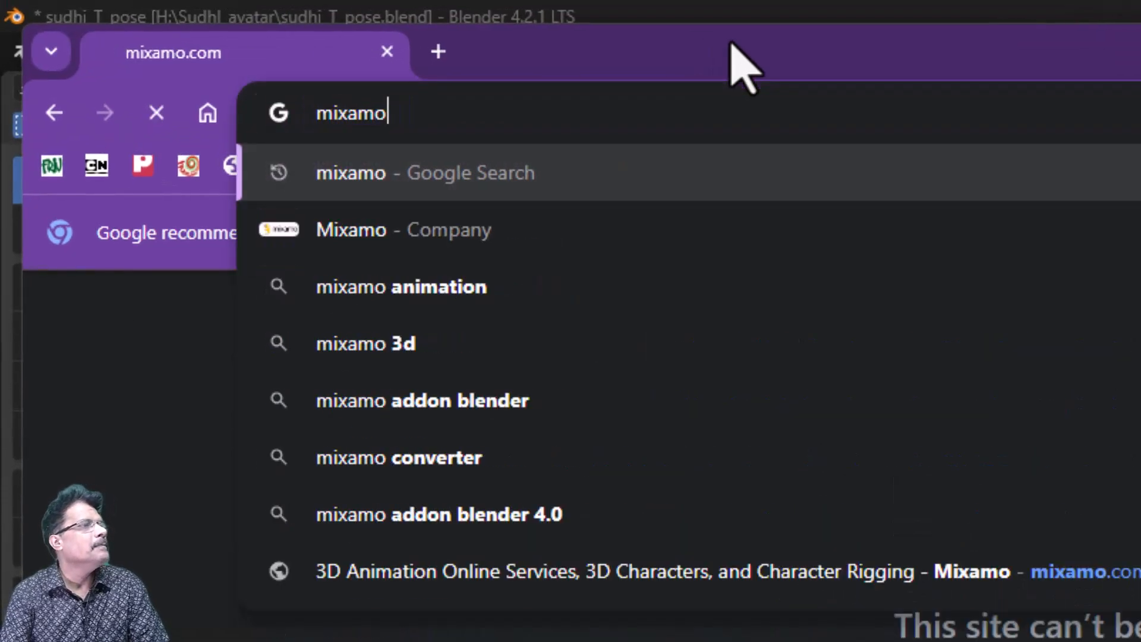
{"action": "key", "text": "Return"}
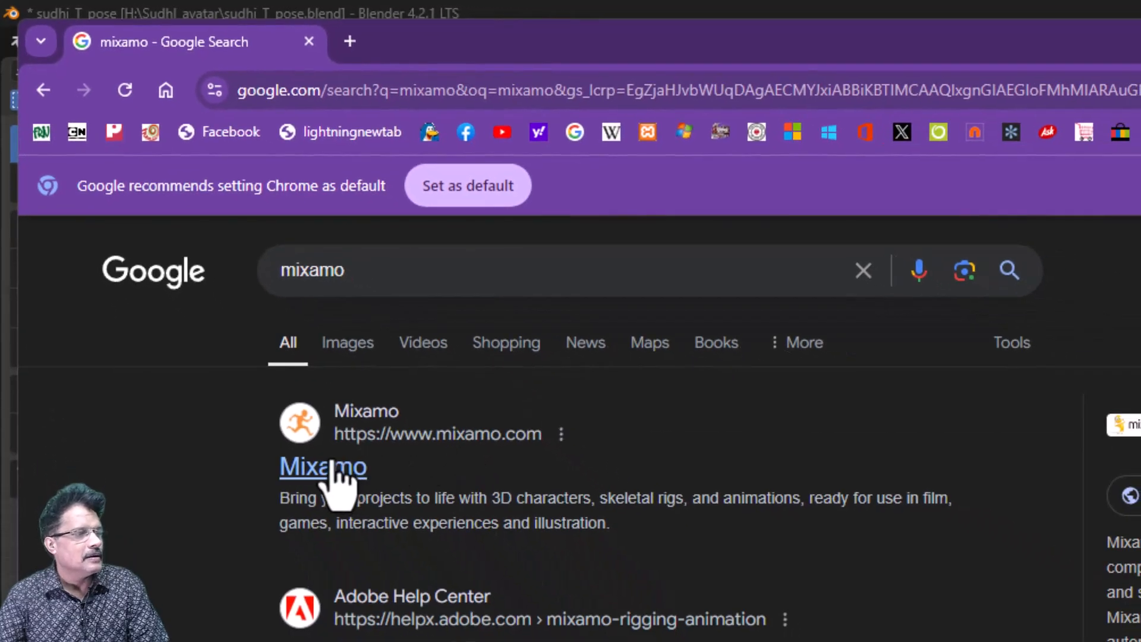
{"action": "left_click", "coordinate": [336, 472]}
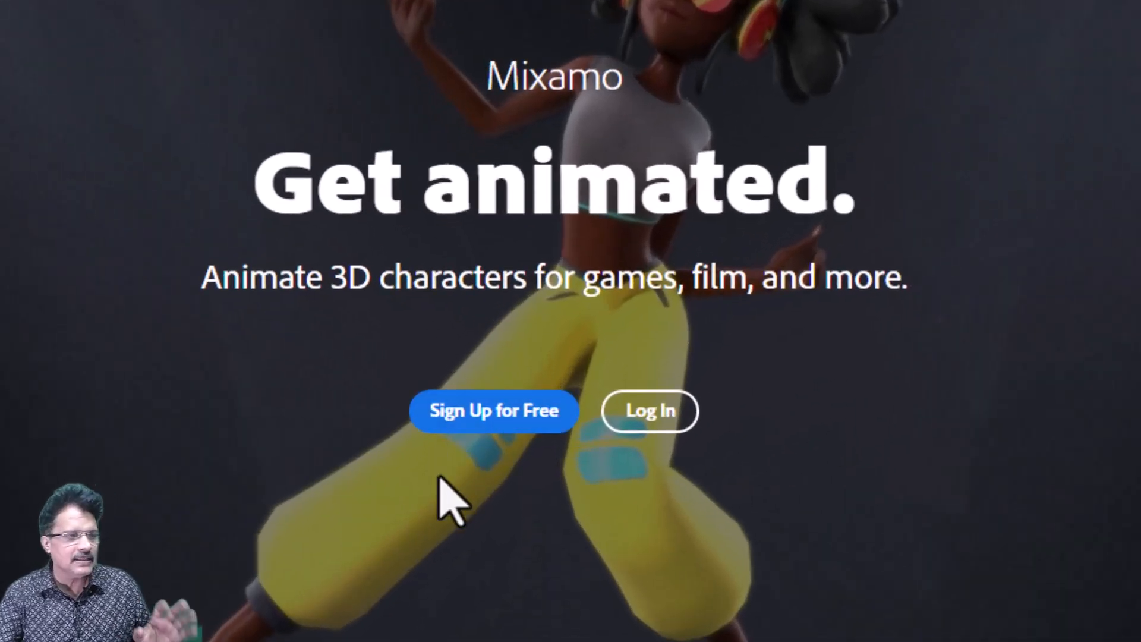
- Sign in to the existing Adobe account with its e-mail address and password, skipping the backup email address
{"action": "left_click", "coordinate": [476, 412]}
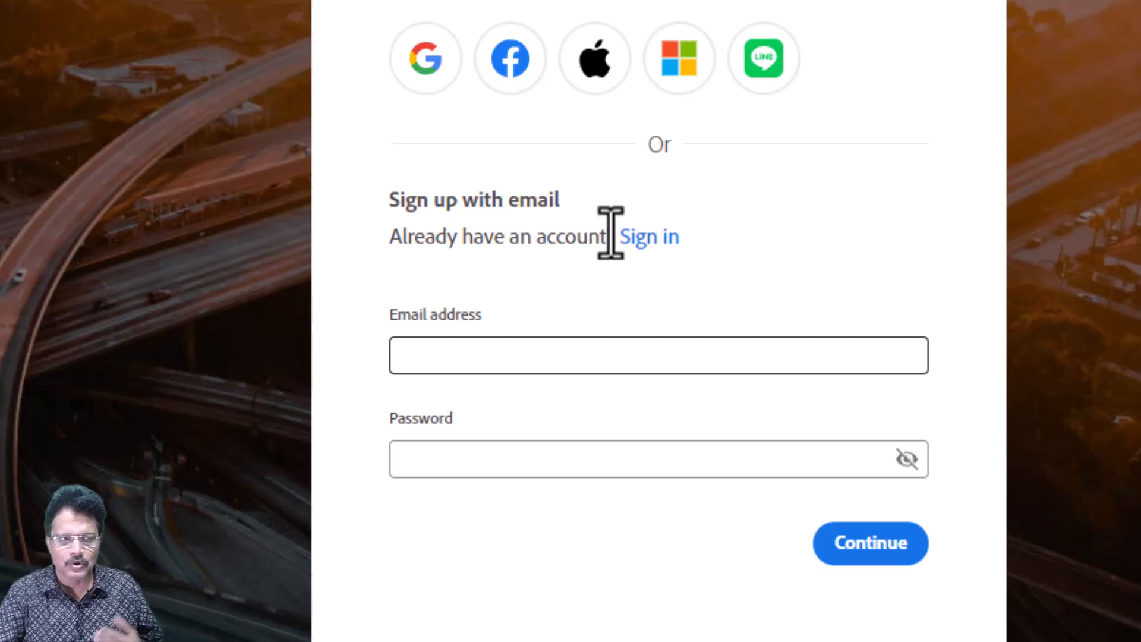
{"action": "left_click", "coordinate": [642, 238]}
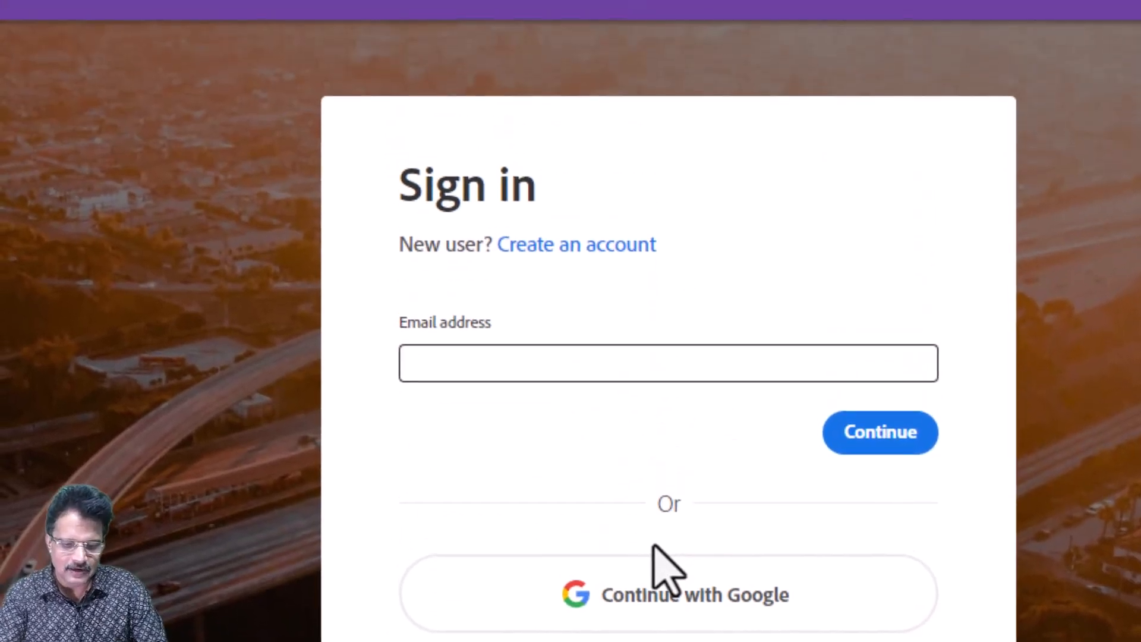
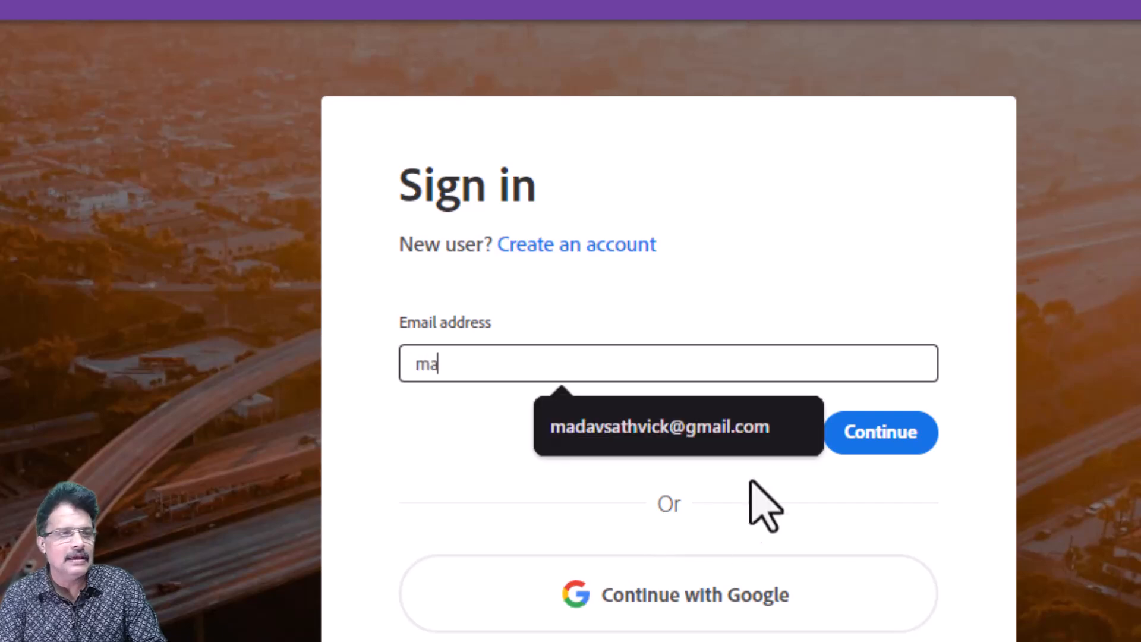
{"action": "left_click", "coordinate": [713, 427]}
{"action": "left_click", "coordinate": [864, 430]}
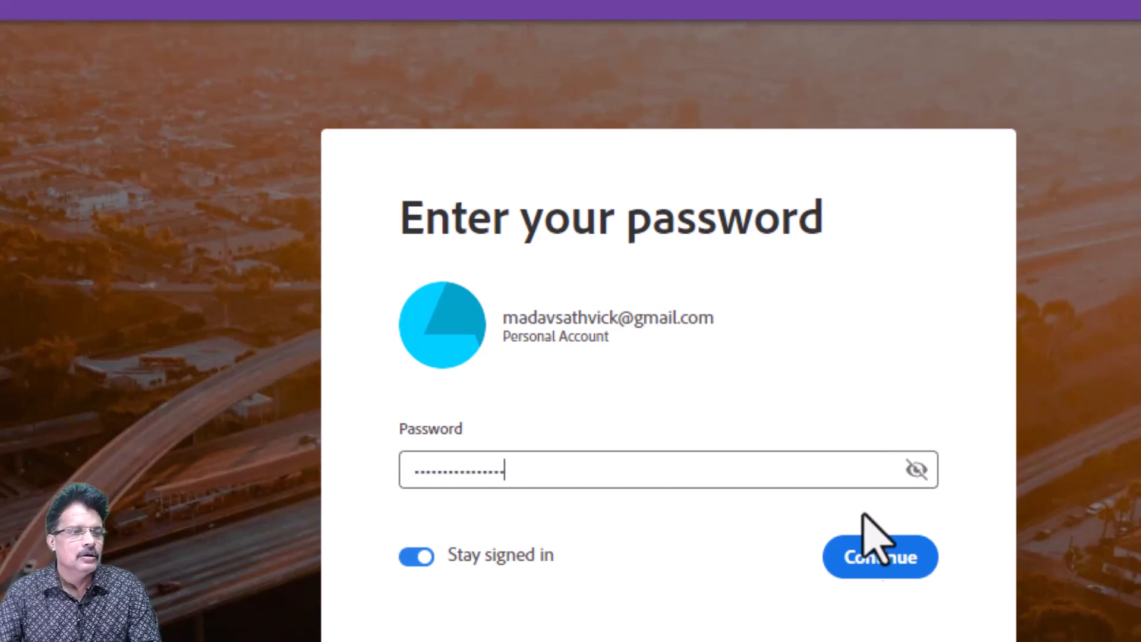
{"action": "left_click", "coordinate": [862, 557]}
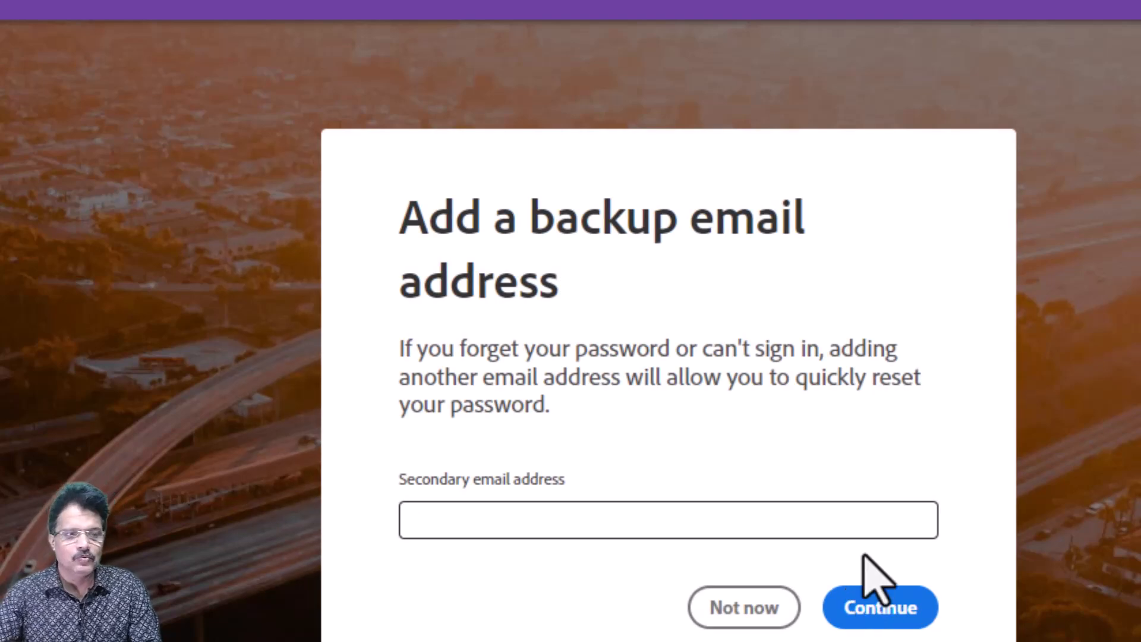
{"action": "left_click", "coordinate": [714, 617]}
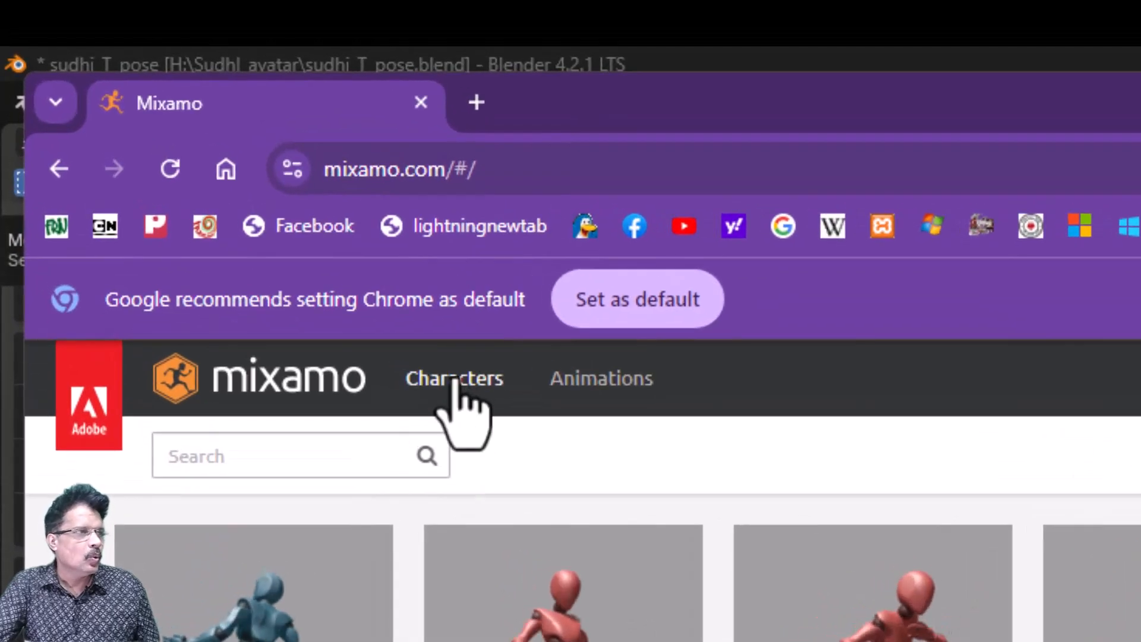
- Browse Mixamo's library of ready-made characters
{"action": "left_click", "coordinate": [449, 397]}
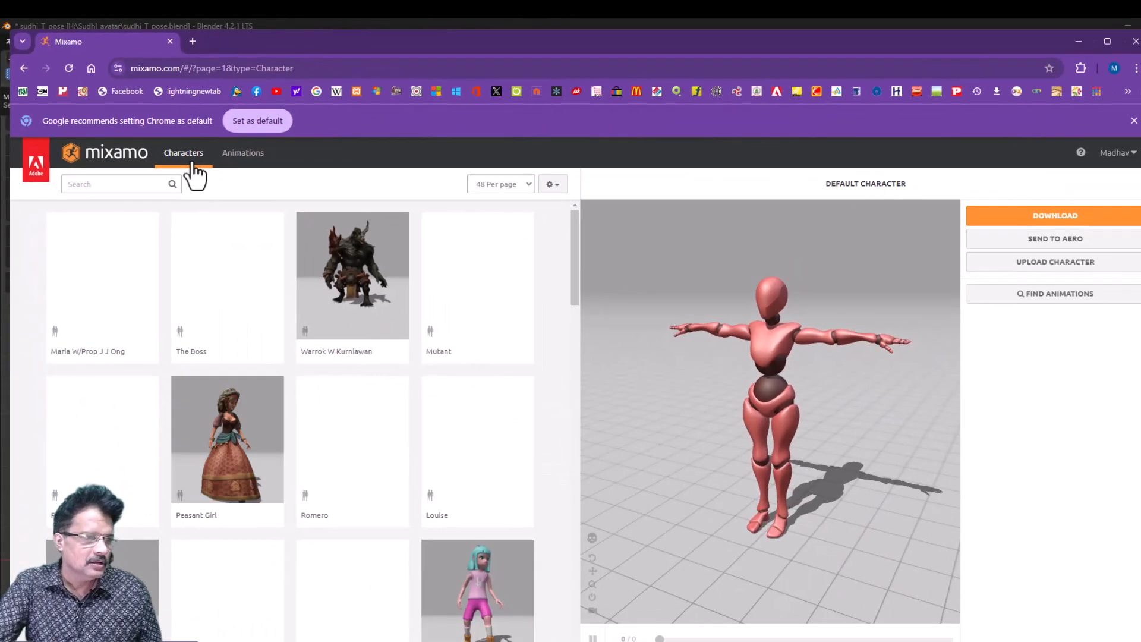
{"action": "left_click_drag", "start_coordinate": [576, 280], "coordinate": [621, 641]}
{"action": "left_click_drag", "start_coordinate": [624, 564], "coordinate": [656, 220]}
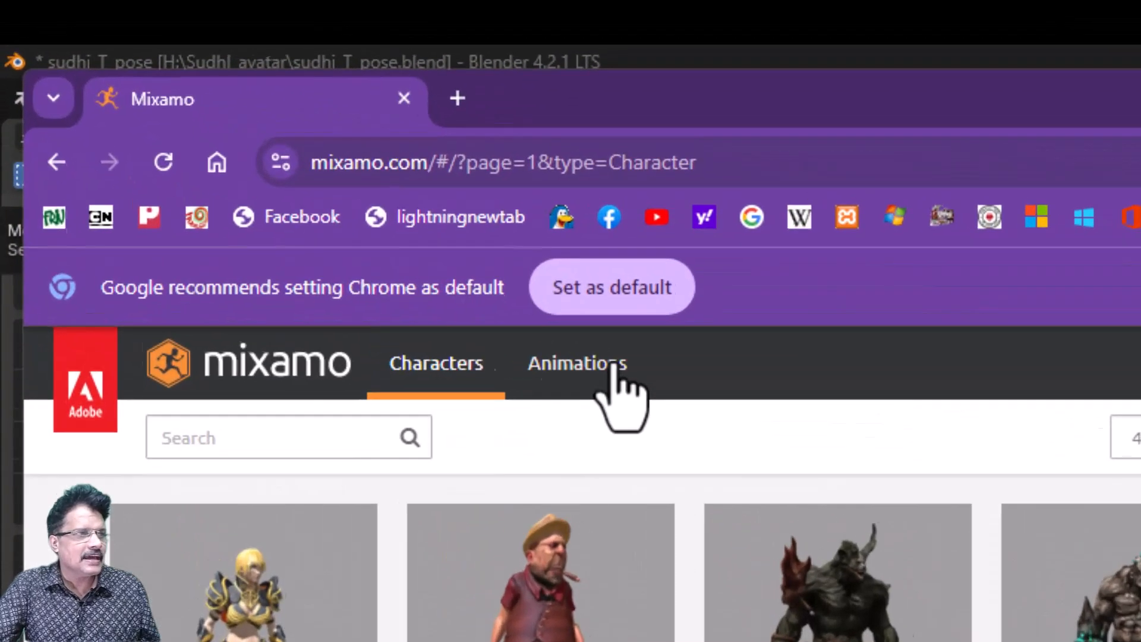
{"action": "left_click", "coordinate": [612, 367]}
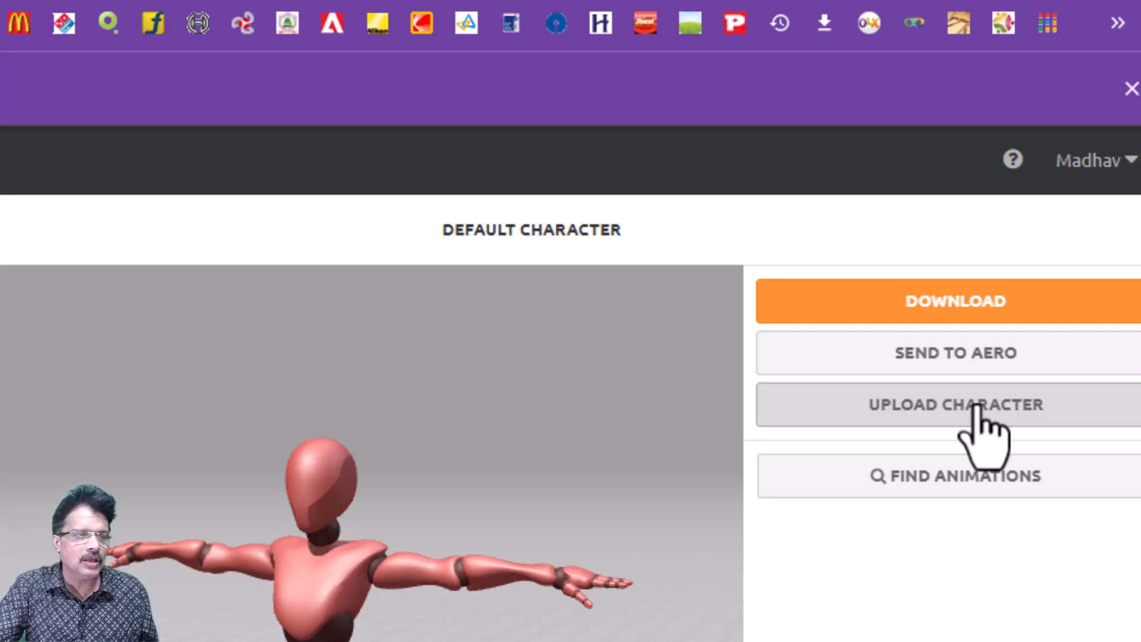
- Upload sudhi_T-pose.fbx from the sudhi_avatar folder on drive H: as a character and accept the auto-rigger review
{"action": "left_click", "coordinate": [978, 410]}
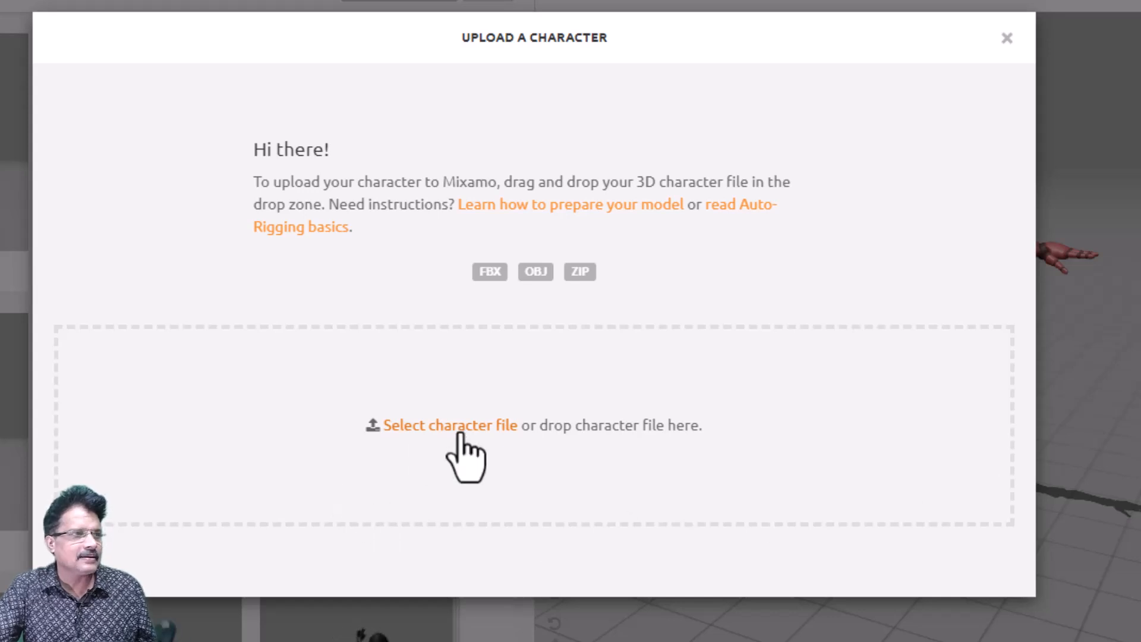
{"action": "left_click", "coordinate": [430, 426]}
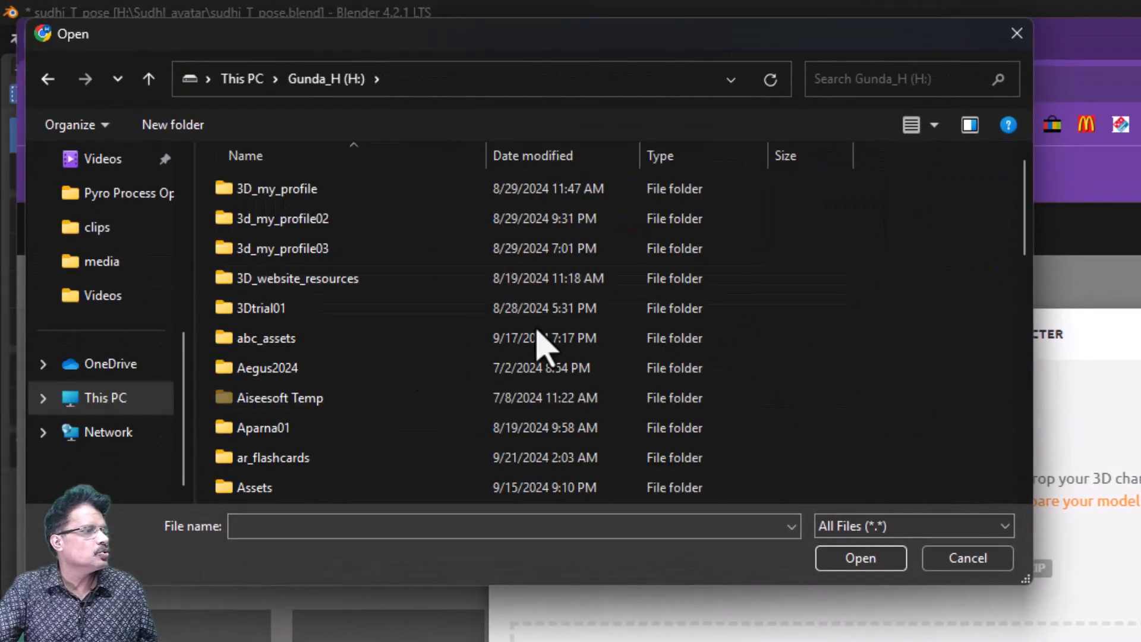
{"action": "scroll", "coordinate": [538, 344], "scroll_direction": "down", "scroll_amount": 2}
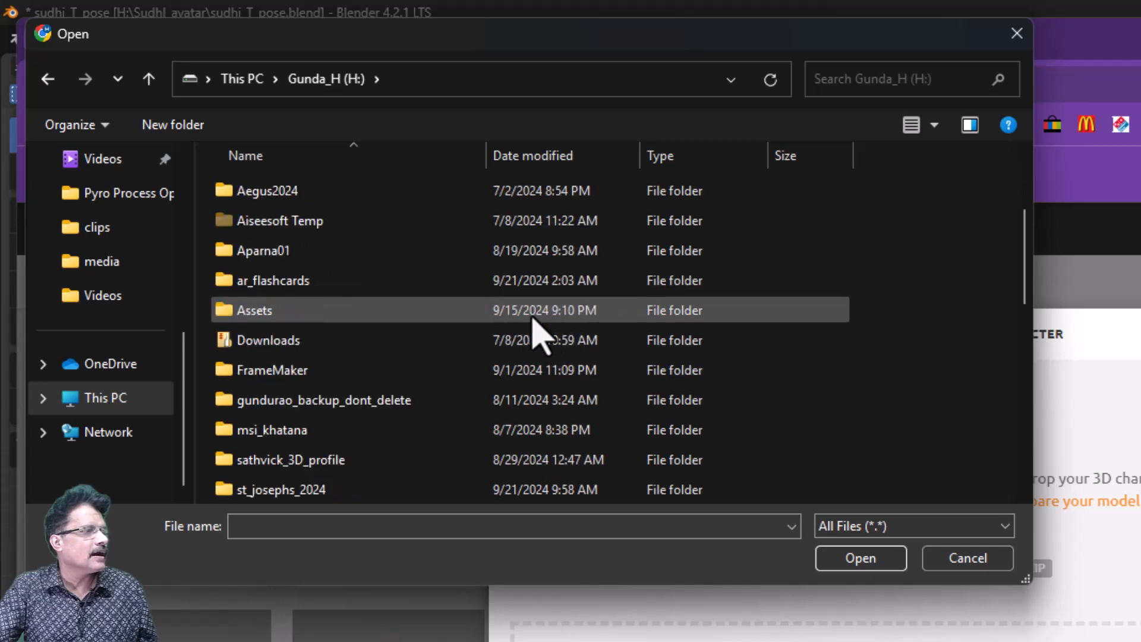
{"action": "scroll", "coordinate": [420, 417], "scroll_direction": "down", "scroll_amount": 2}
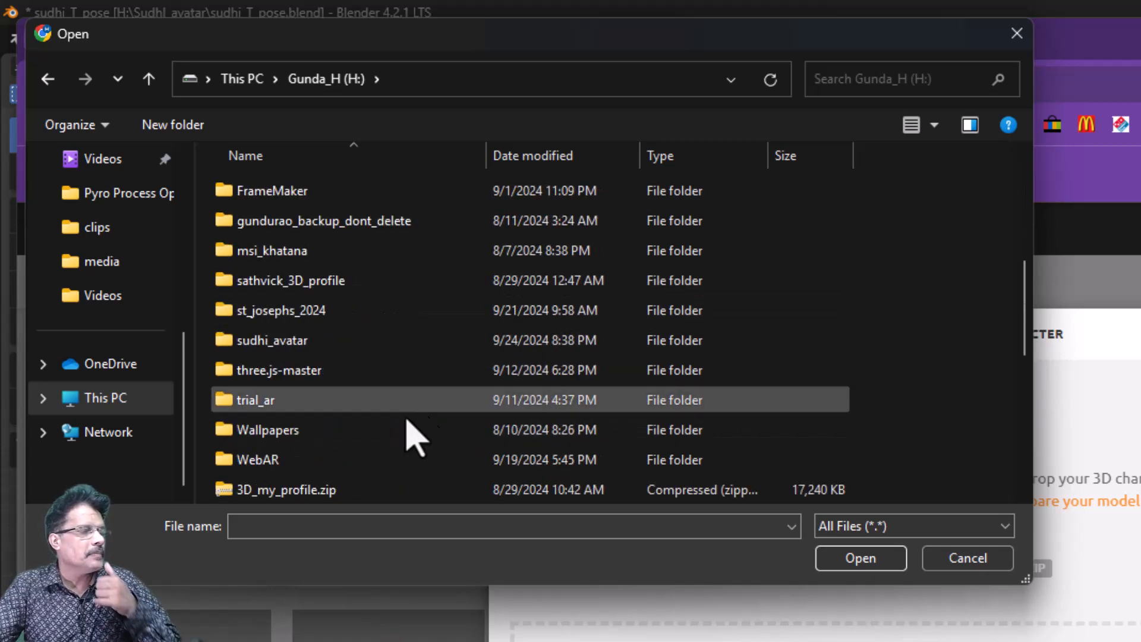
{"action": "double_click", "coordinate": [357, 337]}
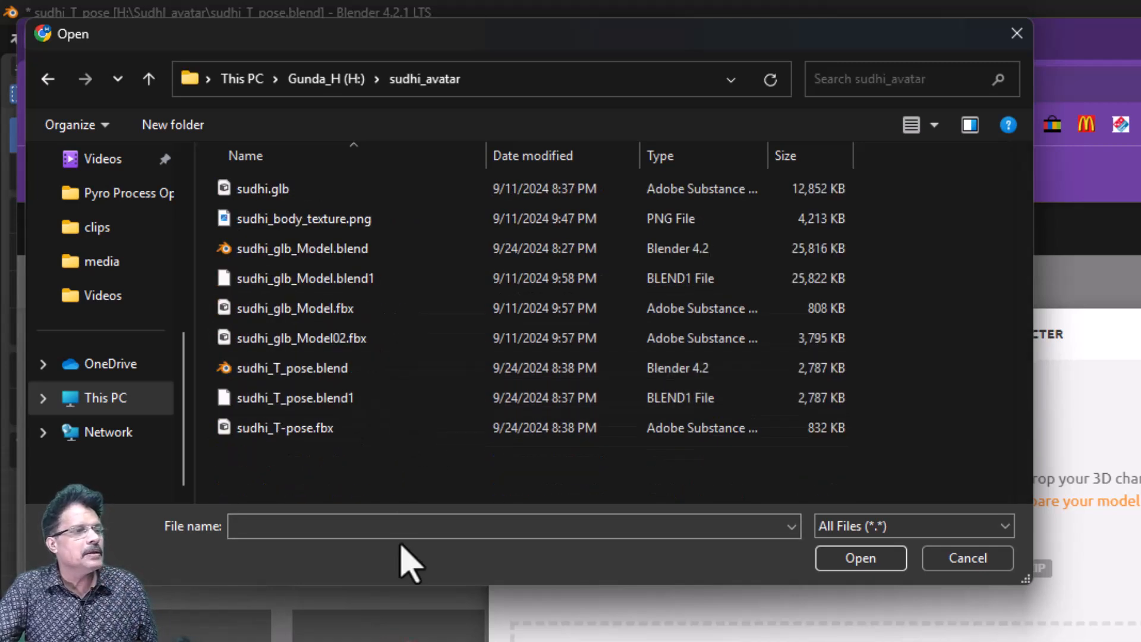
{"action": "left_click", "coordinate": [402, 433]}
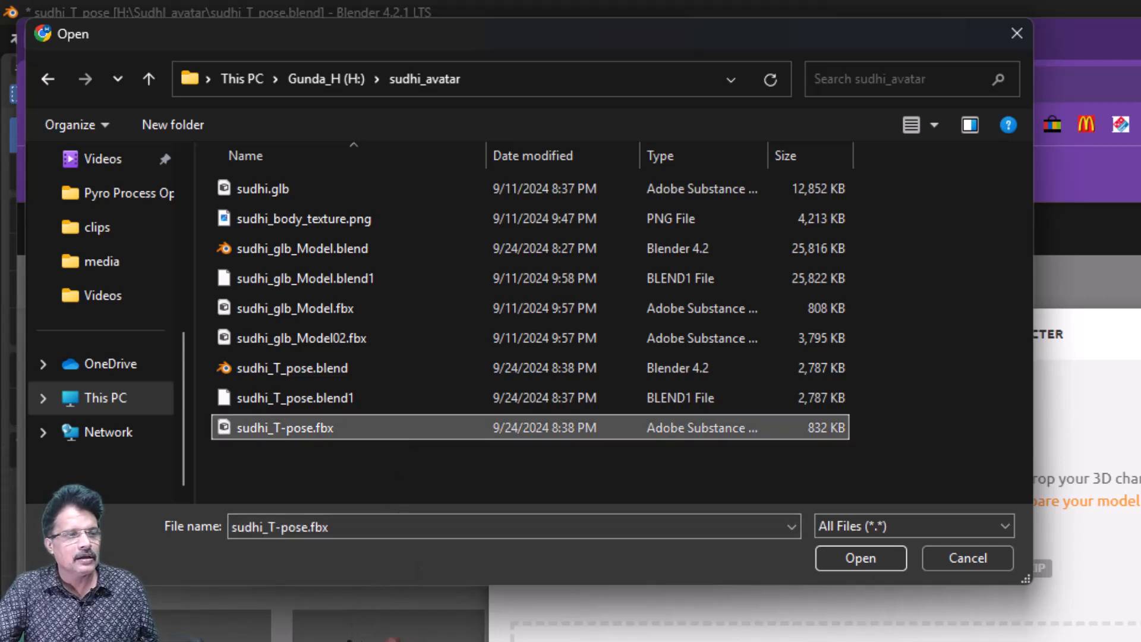
{"action": "left_click", "coordinate": [868, 557]}
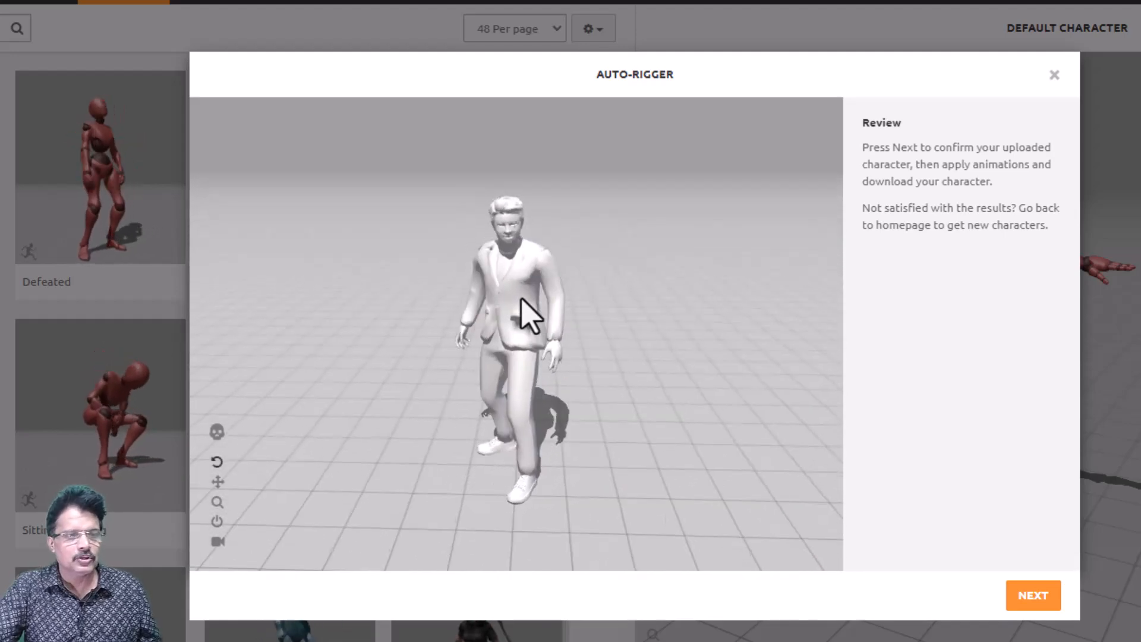
{"action": "left_click", "coordinate": [1033, 596]}
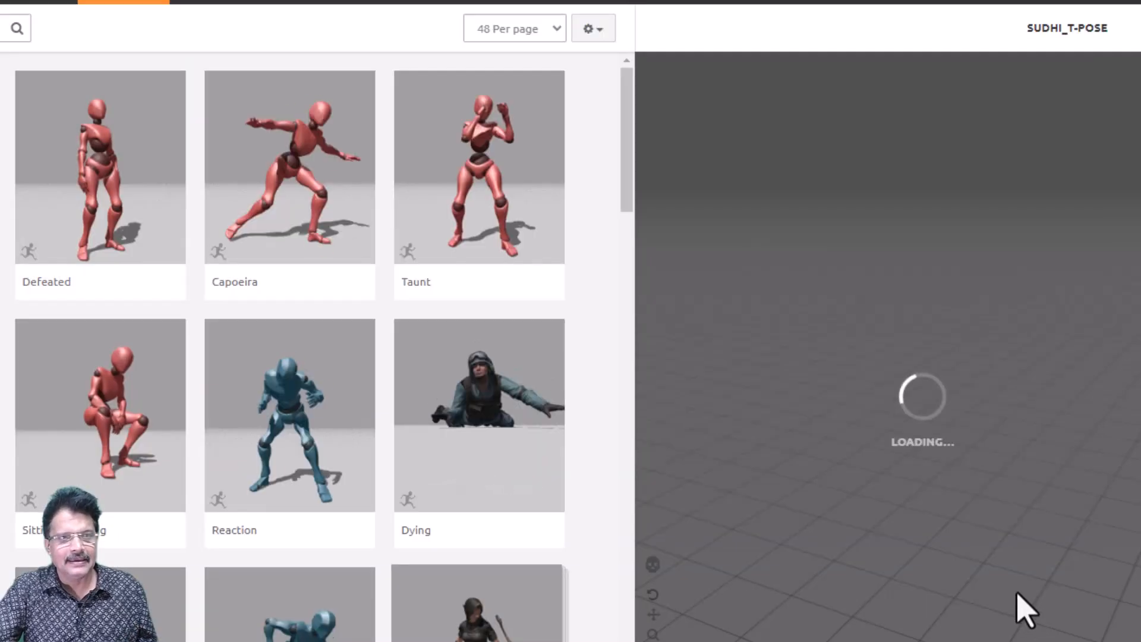
{"action": "left_click_drag", "start_coordinate": [983, 374], "coordinate": [946, 394]}
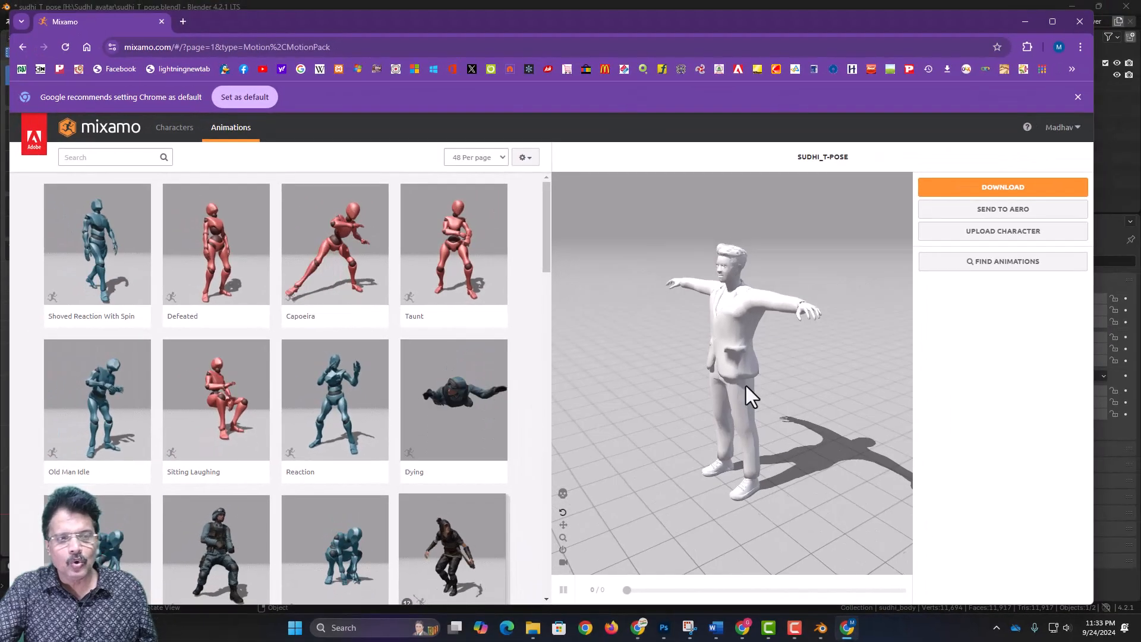
{"action": "left_click_drag", "start_coordinate": [746, 386], "coordinate": [797, 389]}
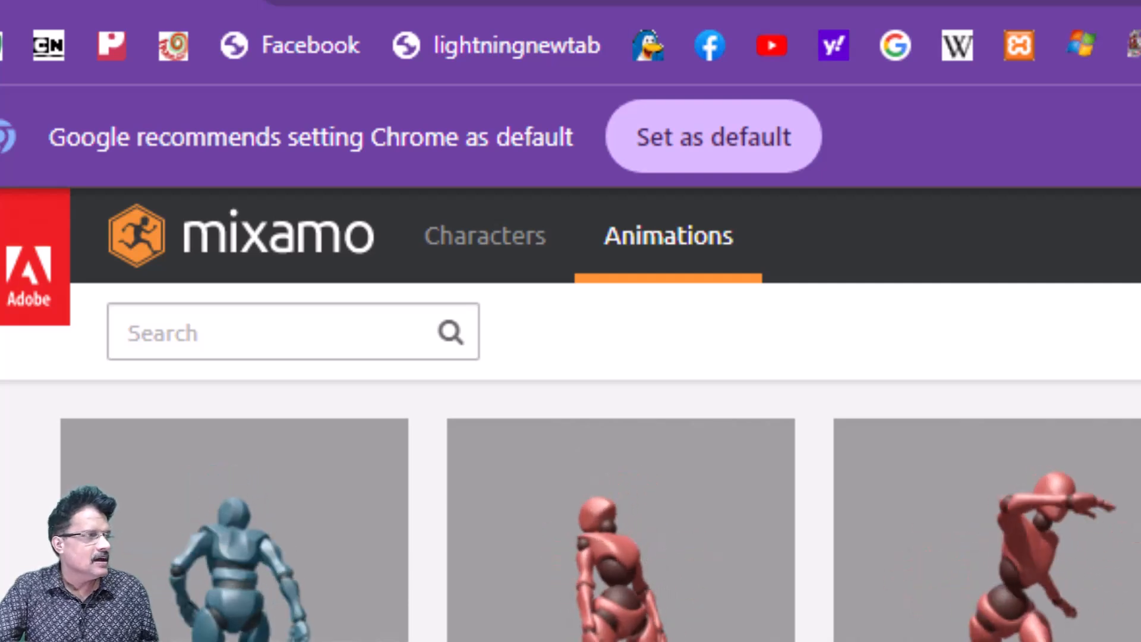
- Search the animations for "happy" and preview both Happy Idle animations on the uploaded character
{"action": "left_click", "coordinate": [338, 344]}
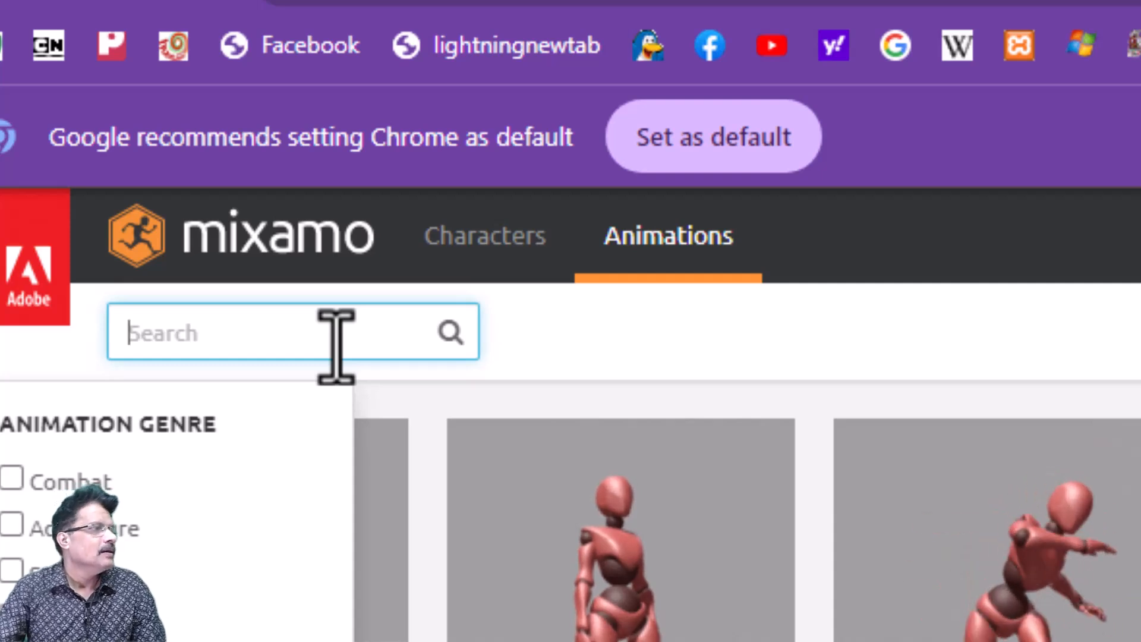
{"action": "type", "text": "happy"}
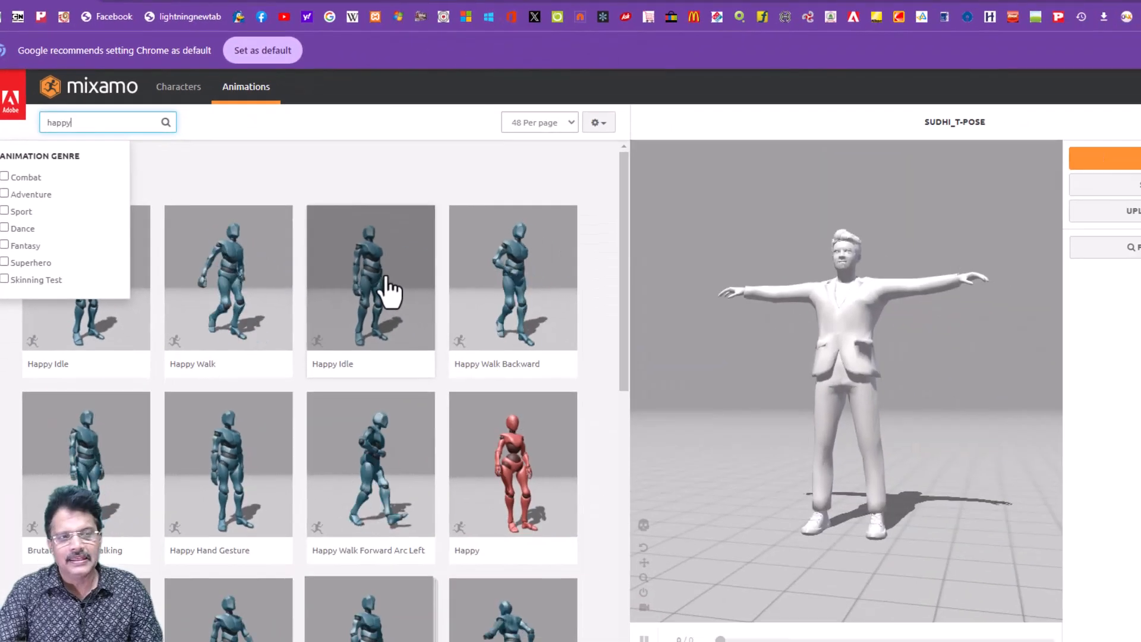
{"action": "left_click", "coordinate": [389, 288]}
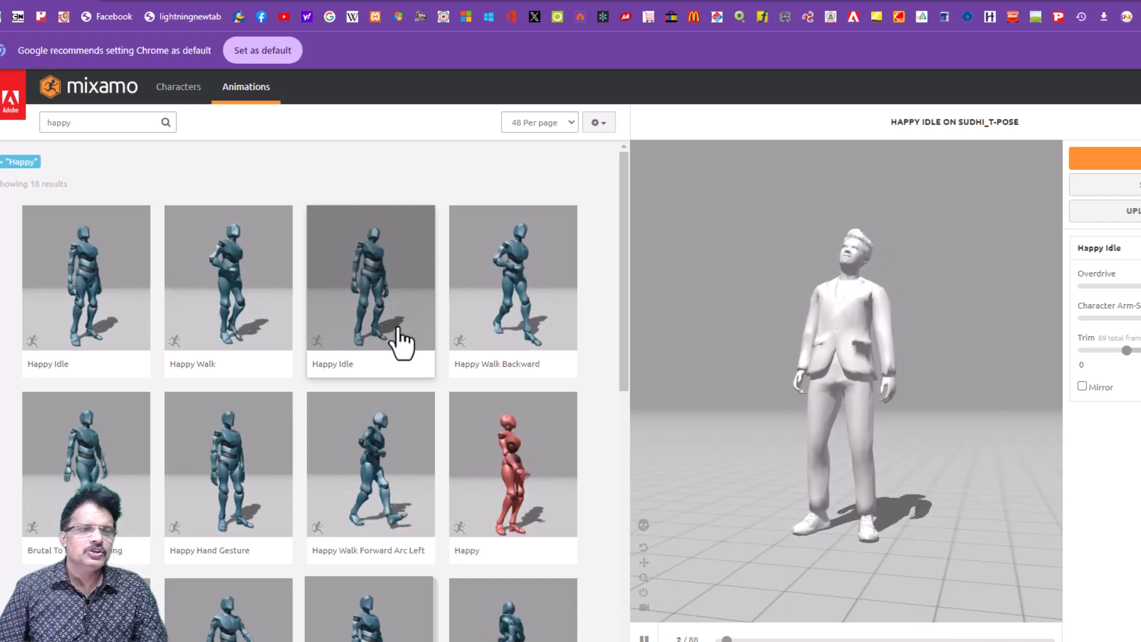
{"action": "left_click", "coordinate": [70, 312]}
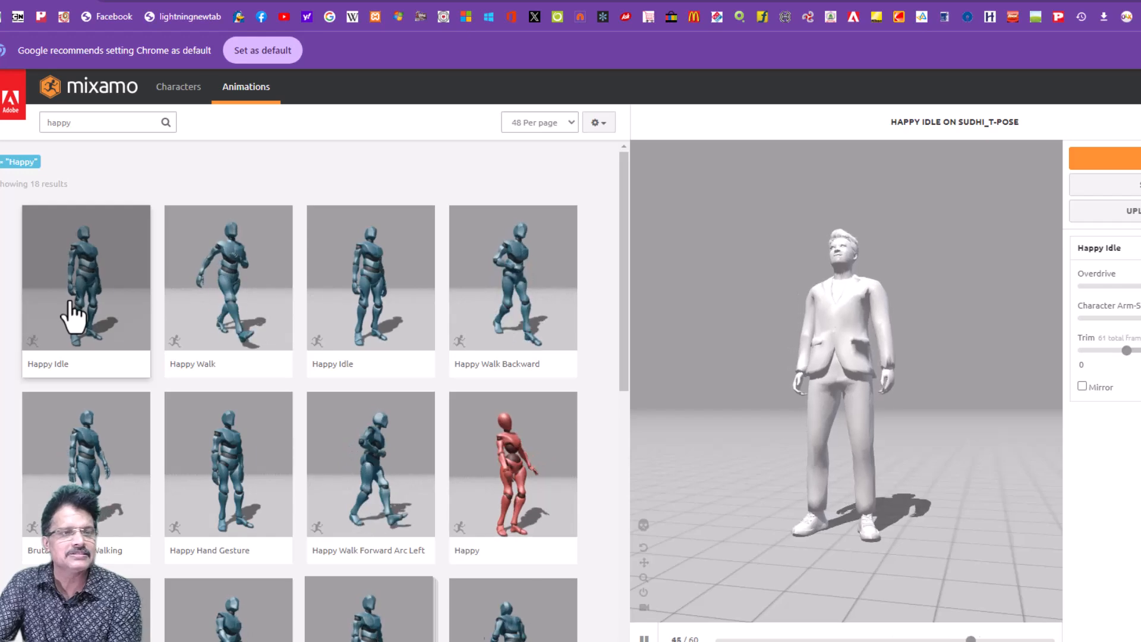
- Preview the Happy animation on the character, and apply the Excited animation instead
{"action": "left_click", "coordinate": [499, 505]}
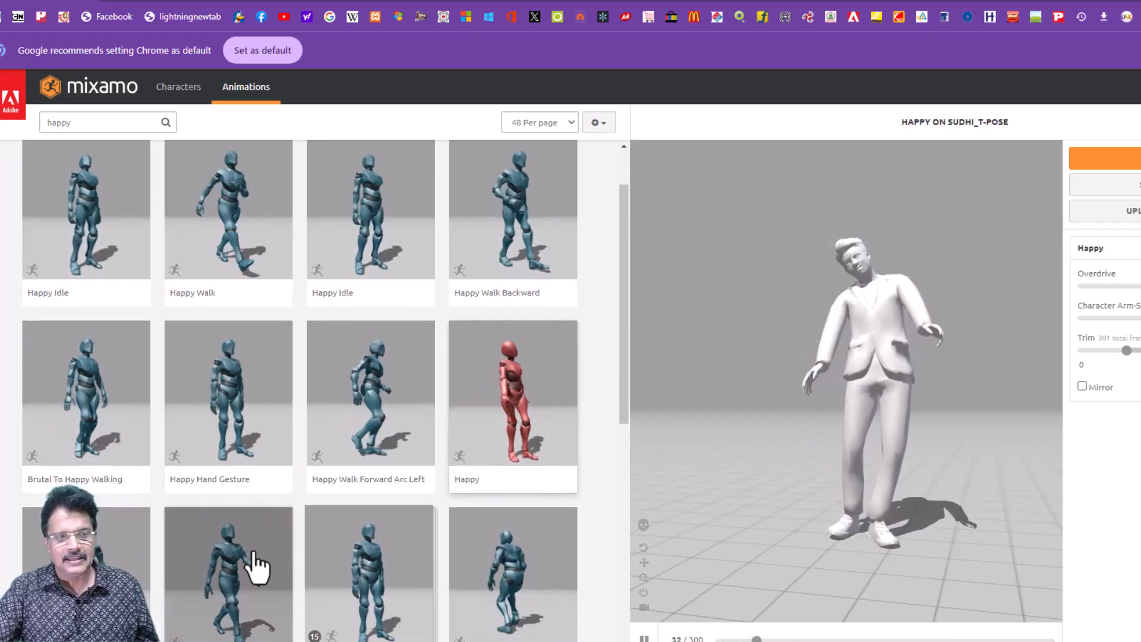
{"action": "scroll", "coordinate": [249, 553], "scroll_direction": "down", "scroll_amount": 9}
{"action": "left_click", "coordinate": [237, 505]}
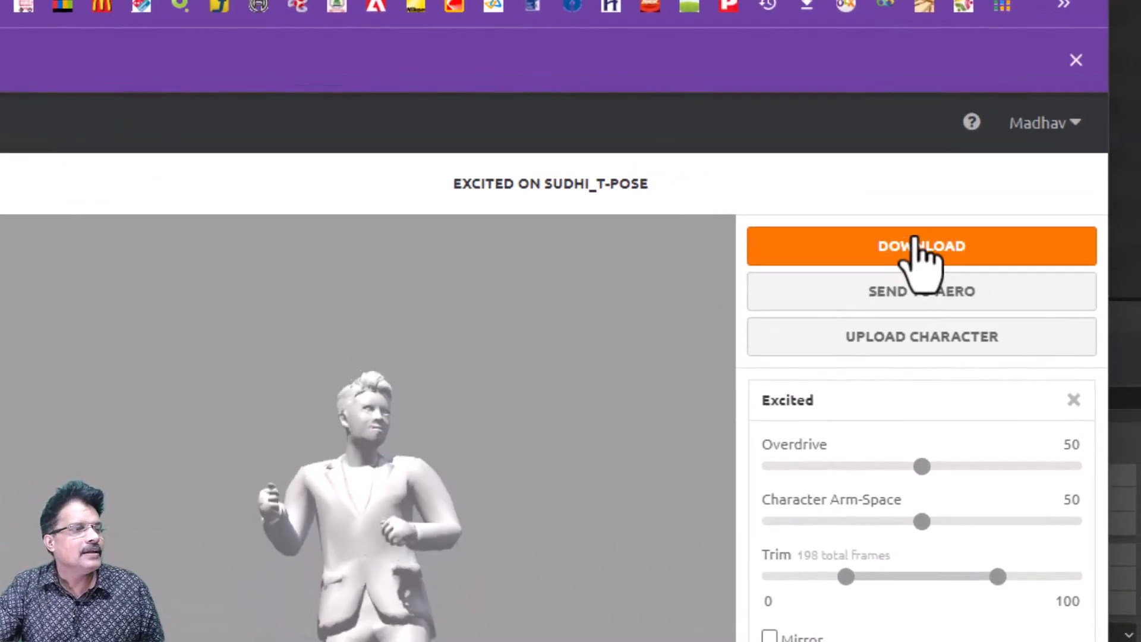
- Download the Excited animation as FBX Binary, Without Skin, at 30 frames per second with no keyframe reduction
{"action": "left_click", "coordinate": [916, 244]}
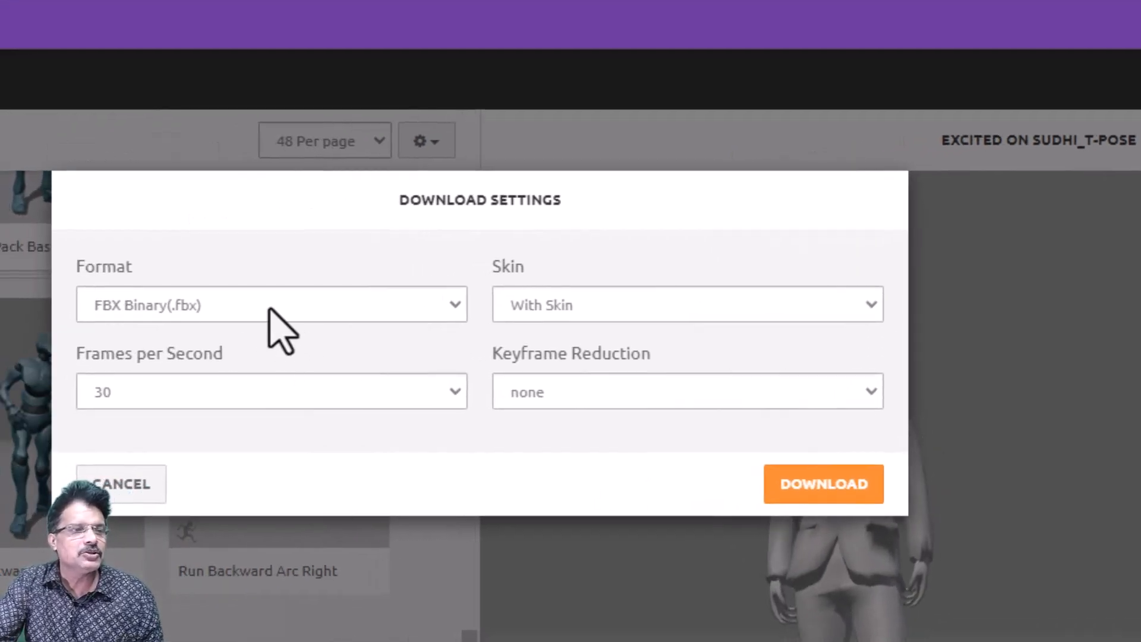
{"action": "left_click", "coordinate": [569, 316]}
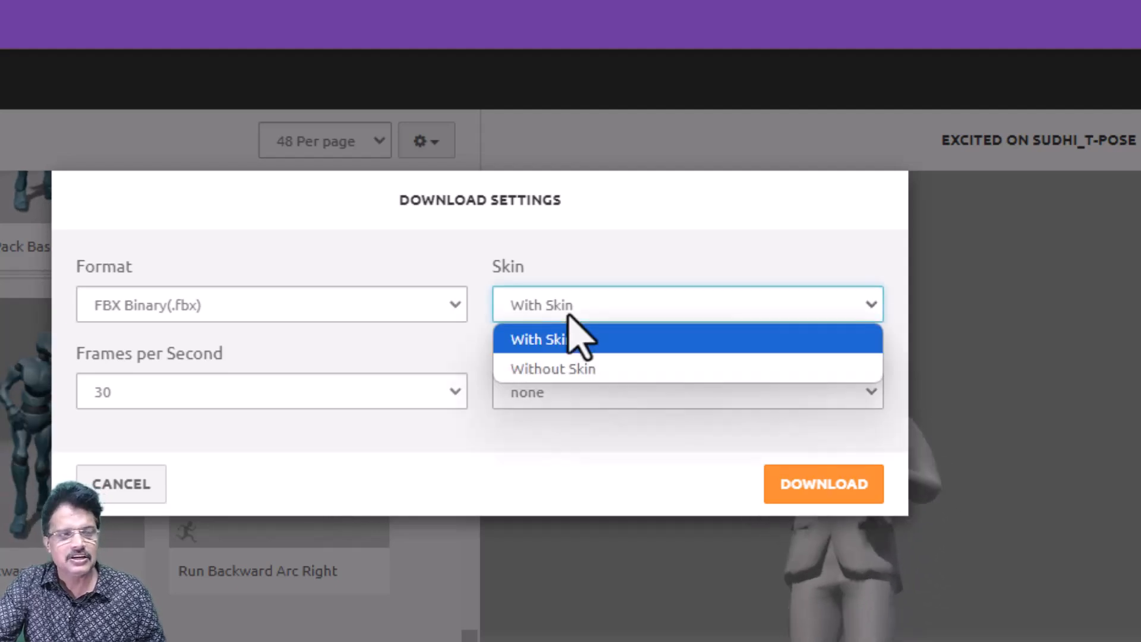
{"action": "left_click", "coordinate": [574, 347]}
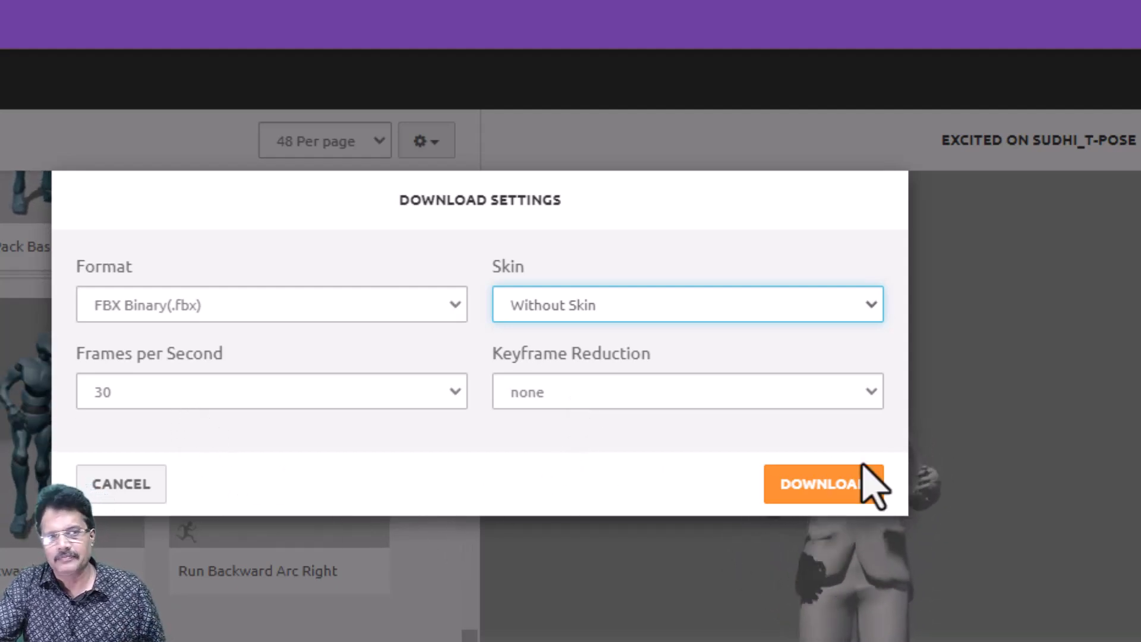
{"action": "left_click", "coordinate": [838, 498]}
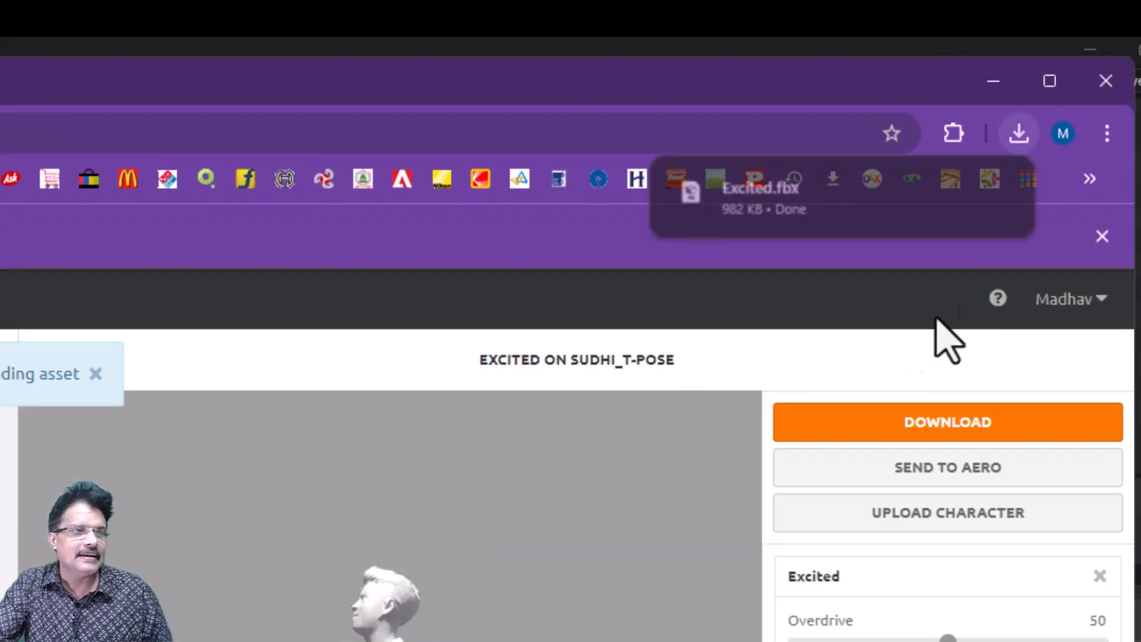
- Show the downloaded Excited.fbx in its folder and rename it as happy_idle.fbx
{"action": "left_click", "coordinate": [989, 193]}
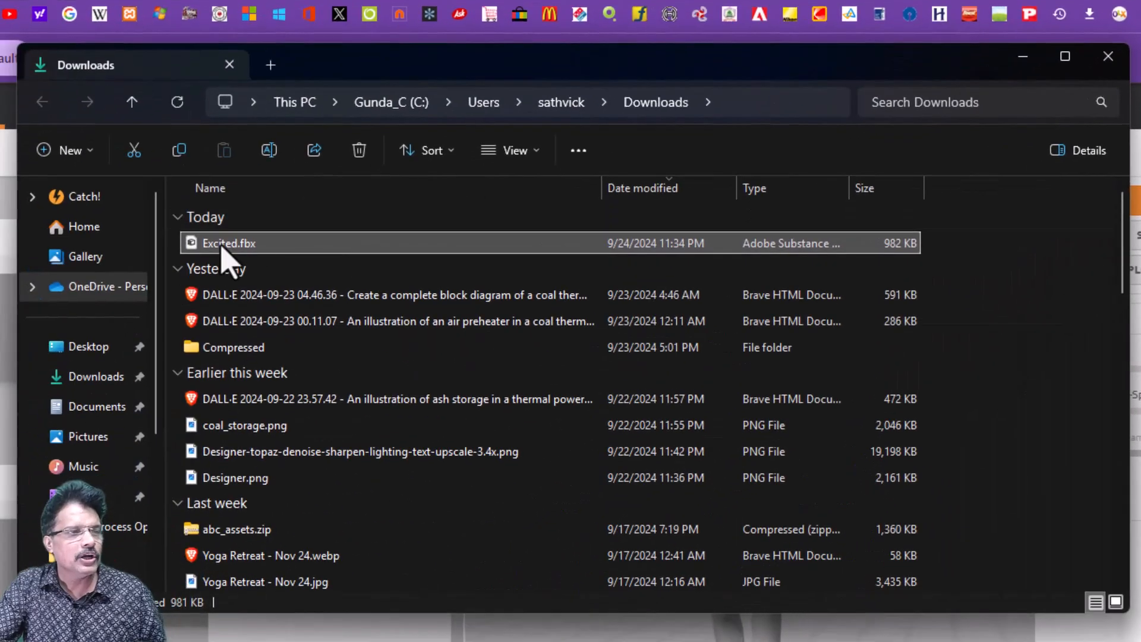
{"action": "right_click", "coordinate": [228, 255]}
{"action": "left_click", "coordinate": [365, 274]}
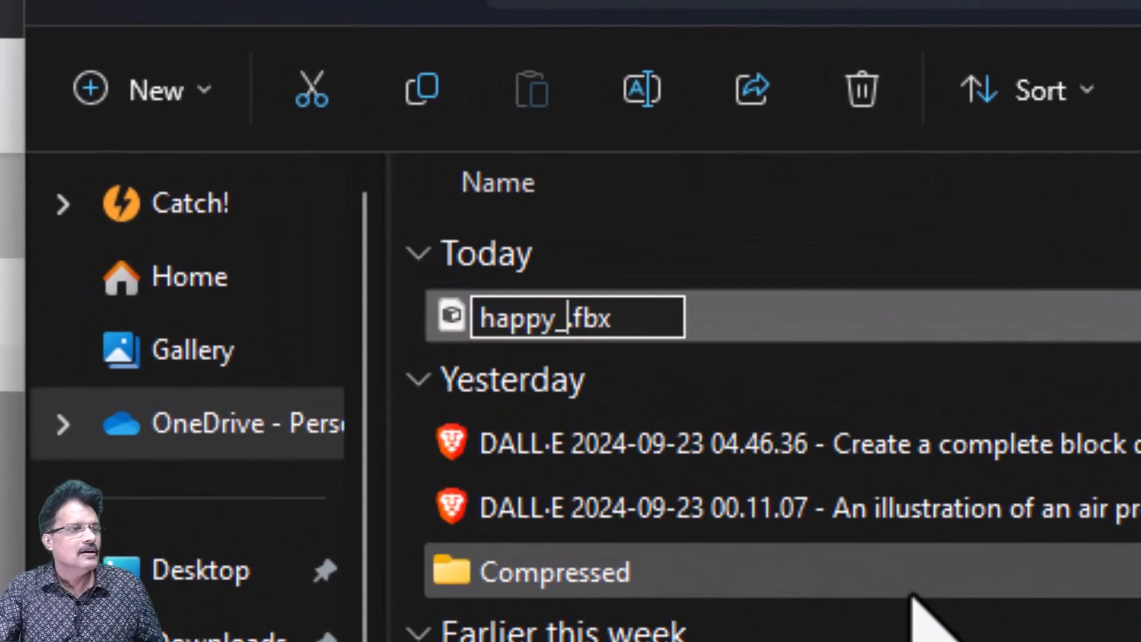
{"action": "type", "text": "happy_idle"}
{"action": "key", "text": "Return"}
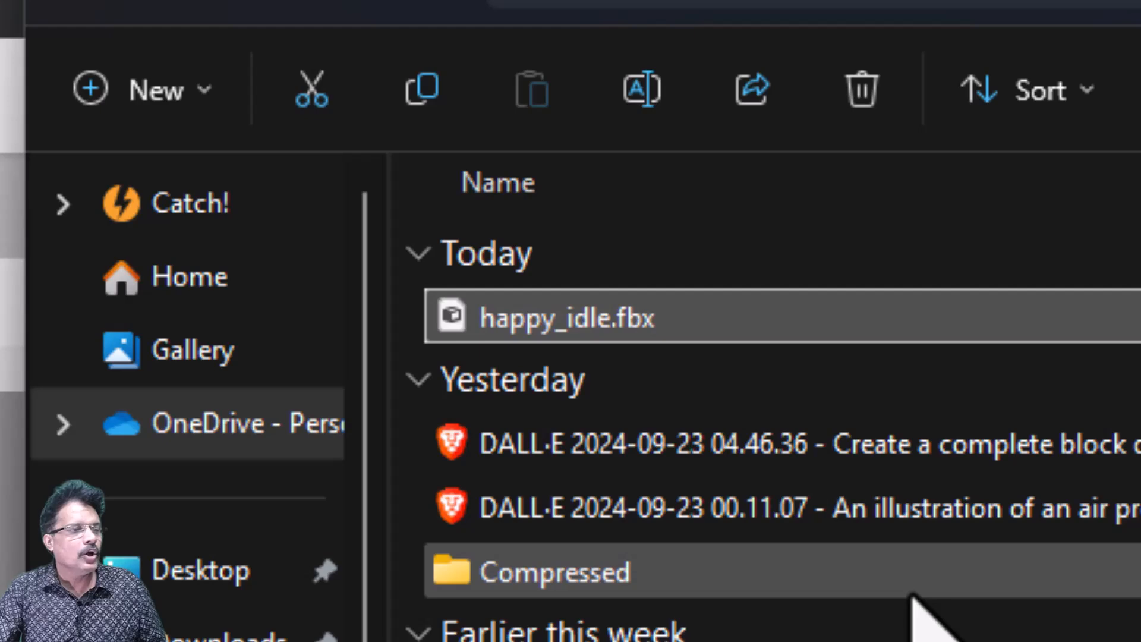
- Move happy_idle.fbx from the Downloads folder into the sudhi_avatar folder on drive H:
{"action": "right_click", "coordinate": [685, 322]}
{"action": "left_click", "coordinate": [764, 392]}
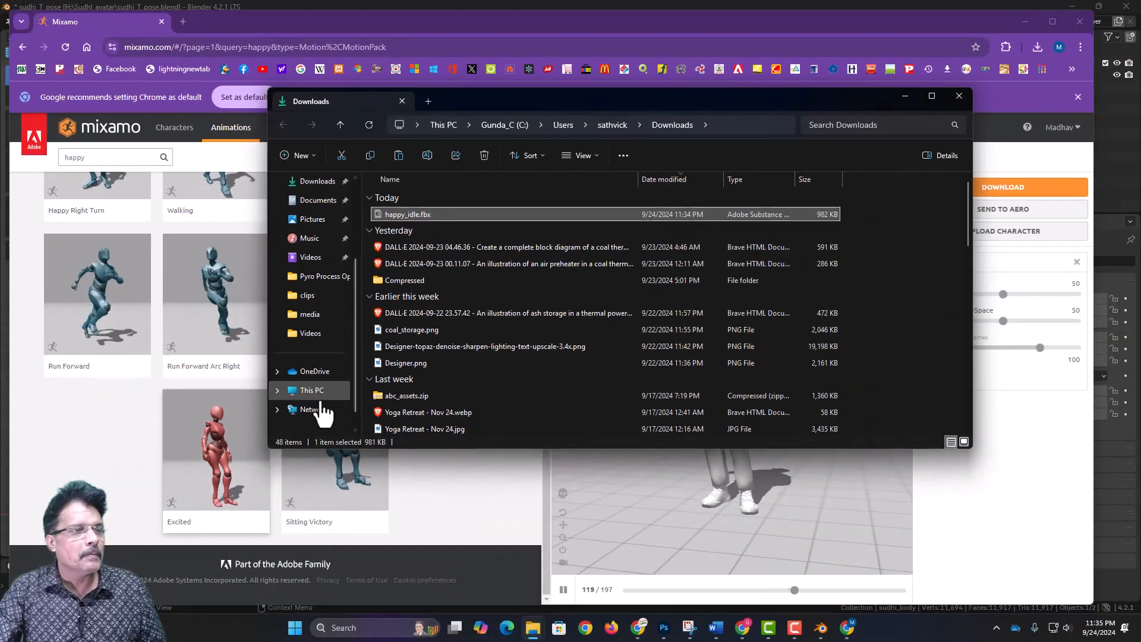
{"action": "left_click", "coordinate": [314, 392]}
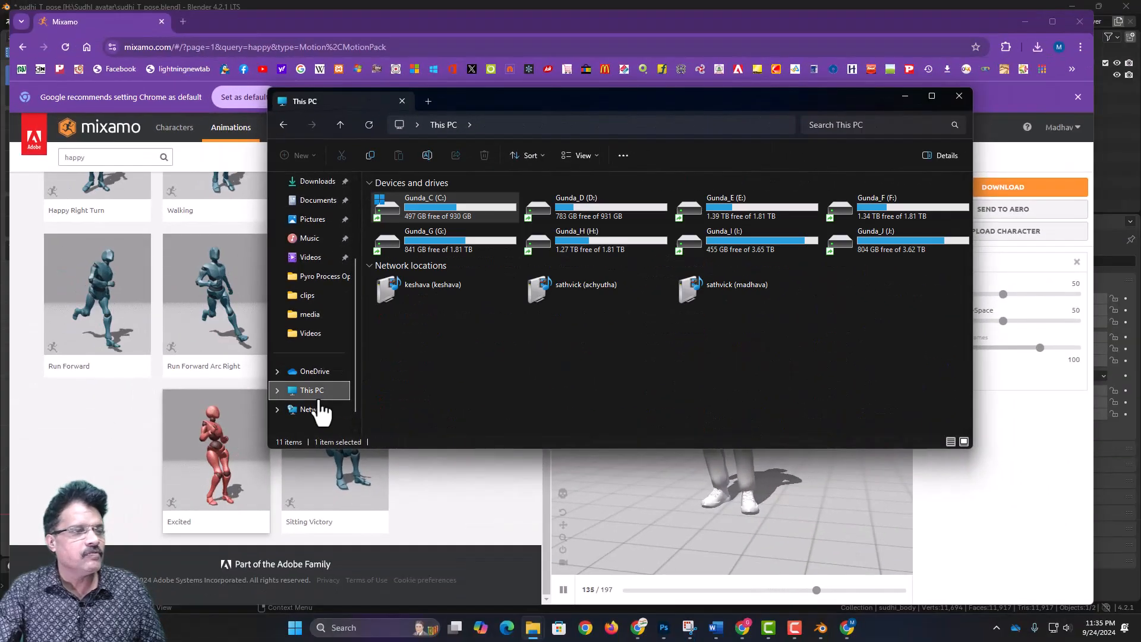
{"action": "double_click", "coordinate": [593, 243]}
{"action": "left_click", "coordinate": [488, 316]}
{"action": "scroll", "coordinate": [493, 308], "scroll_direction": "down", "scroll_amount": 8}
{"action": "double_click", "coordinate": [468, 227]}
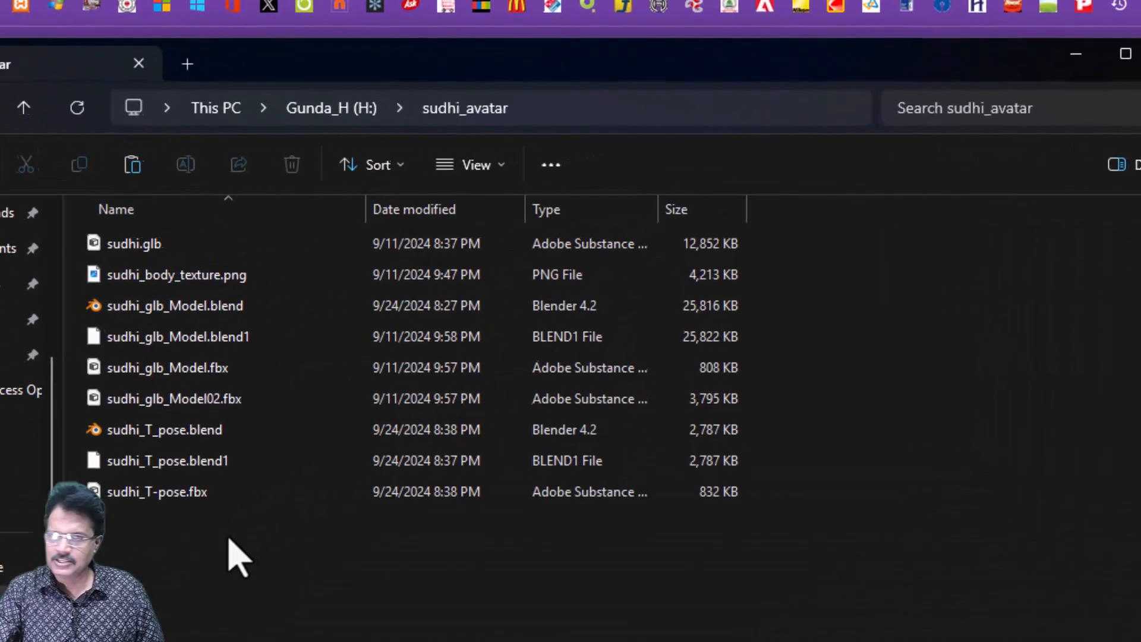
{"action": "right_click", "coordinate": [377, 414]}
{"action": "left_click", "coordinate": [256, 564]}
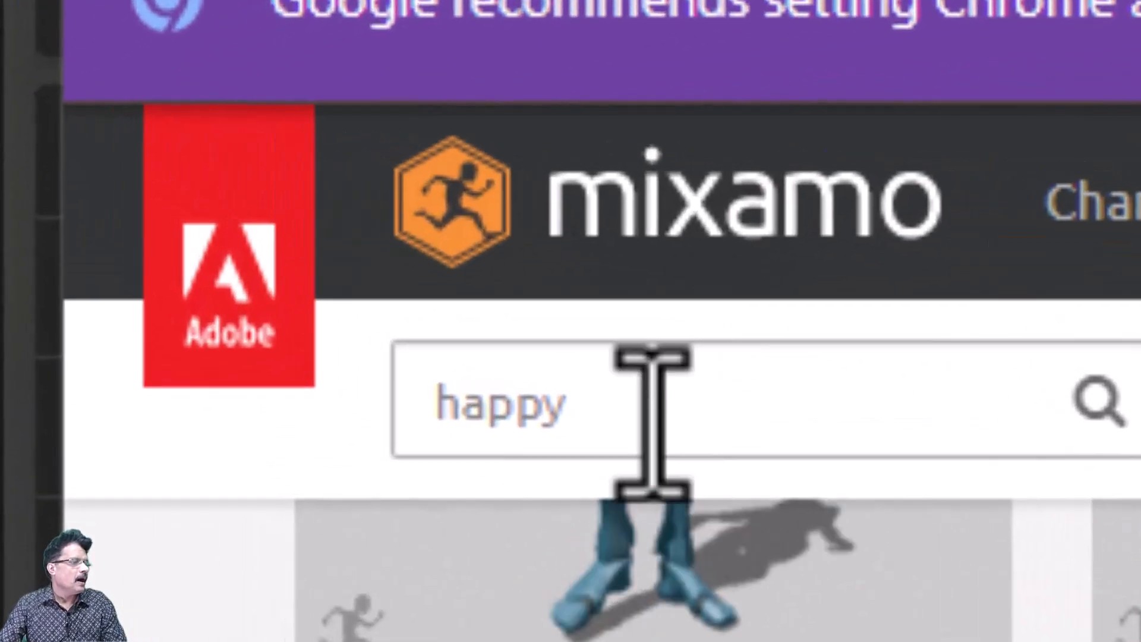
- Search the Mixamo animations for "hello" and apply the first Waving animation to the character
{"action": "double_click", "coordinate": [652, 416]}
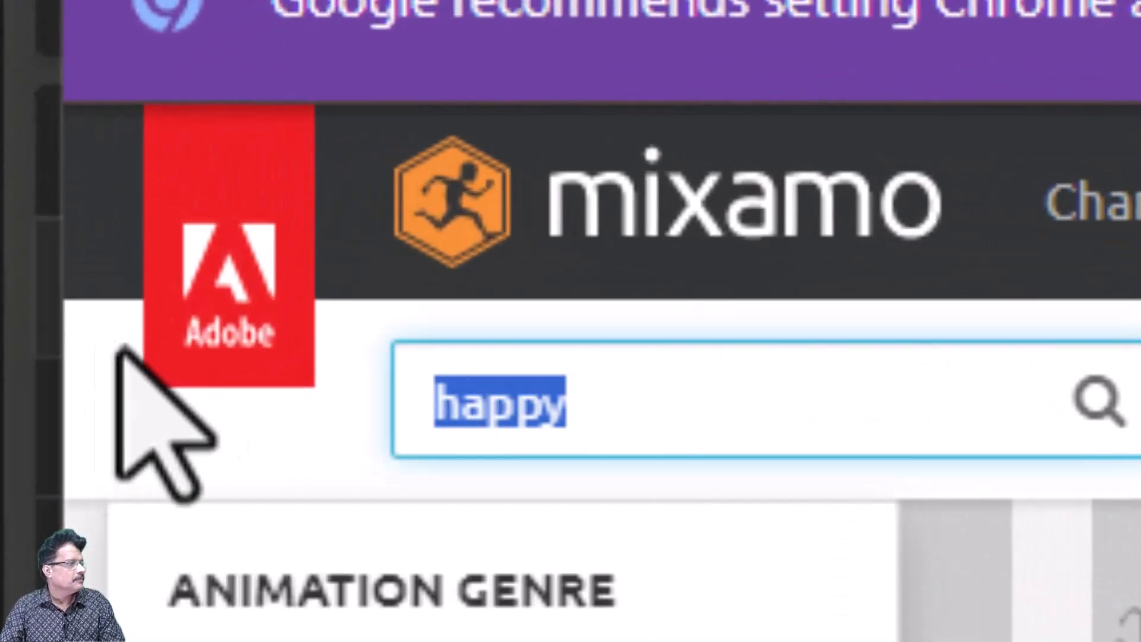
{"action": "type", "text": "hello"}
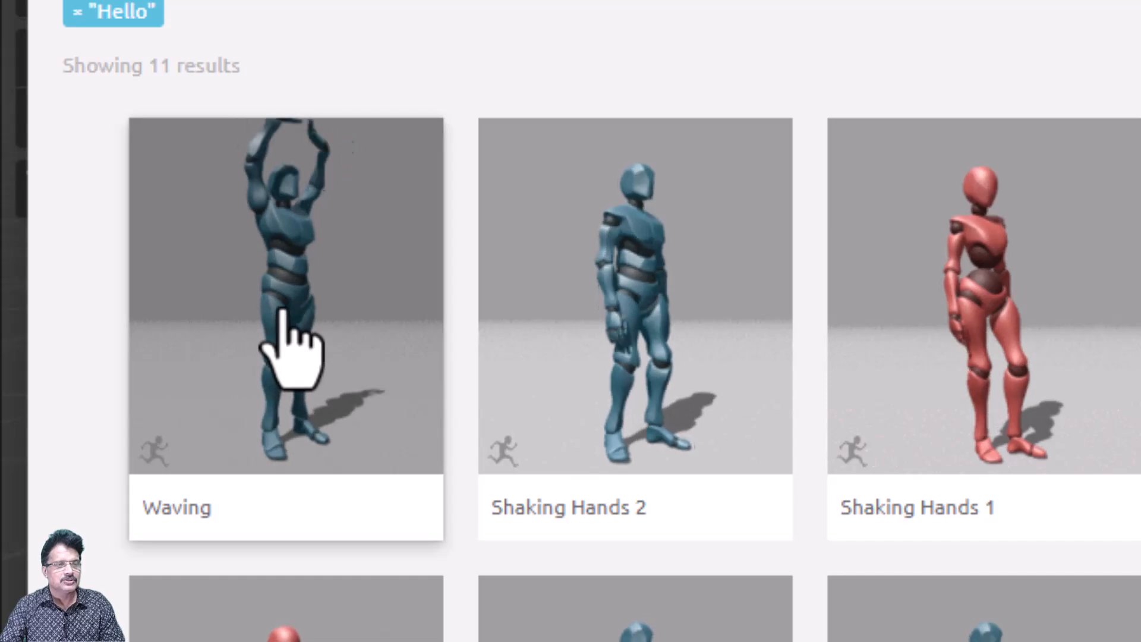
{"action": "left_click", "coordinate": [282, 312]}
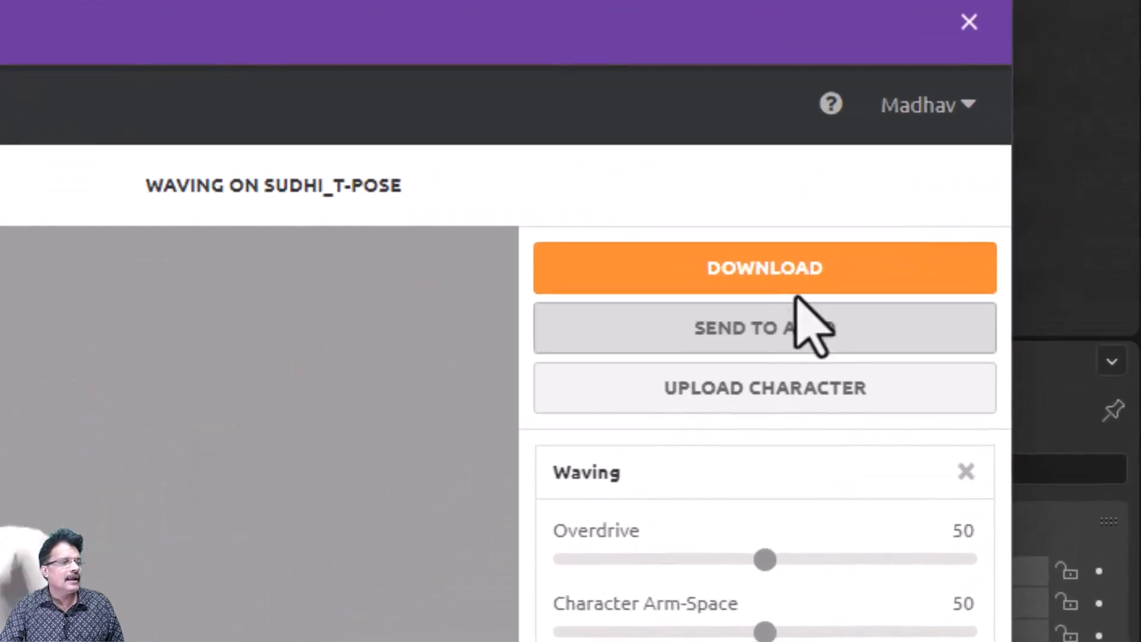
- Download the Waving animation as FBX Binary, Without Skin, 30 frames per second, no keyframe reduction, and show the file in its folder
{"action": "left_click", "coordinate": [785, 266]}
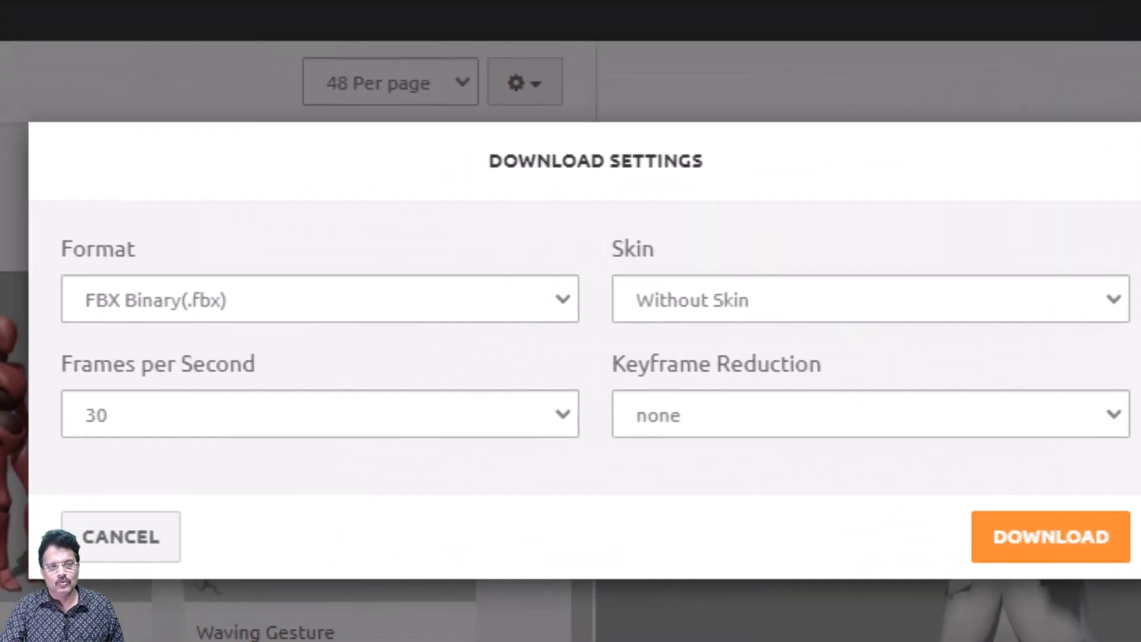
{"action": "left_click", "coordinate": [1091, 537]}
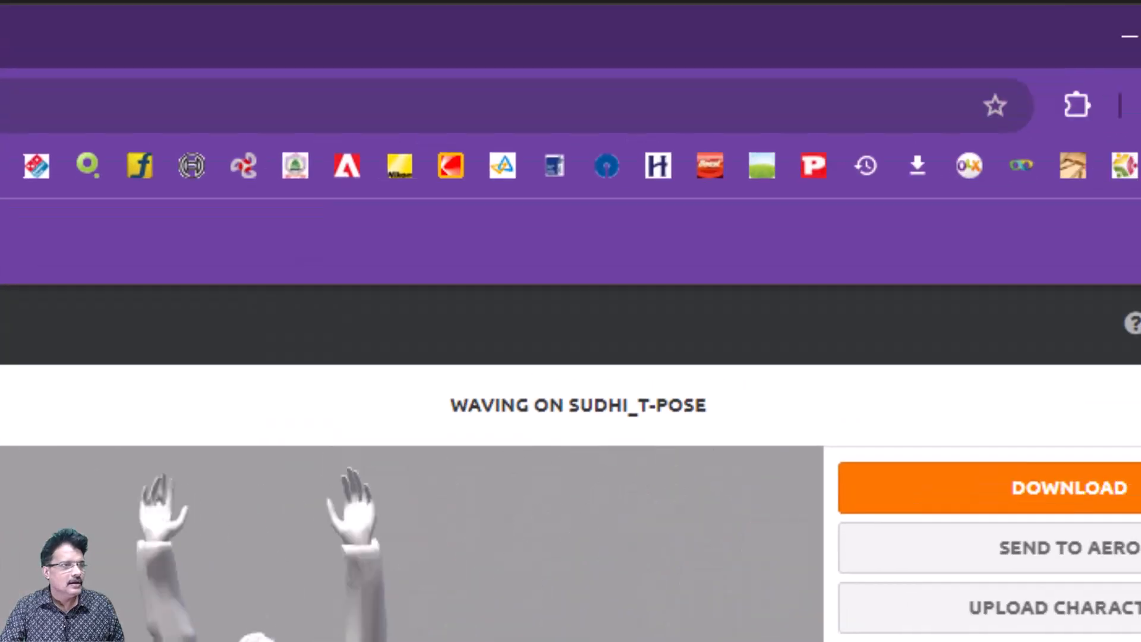
{"action": "left_click", "coordinate": [994, 188]}
{"action": "mouse_move", "coordinate": [927, 283]}
{"action": "left_click", "coordinate": [911, 256]}
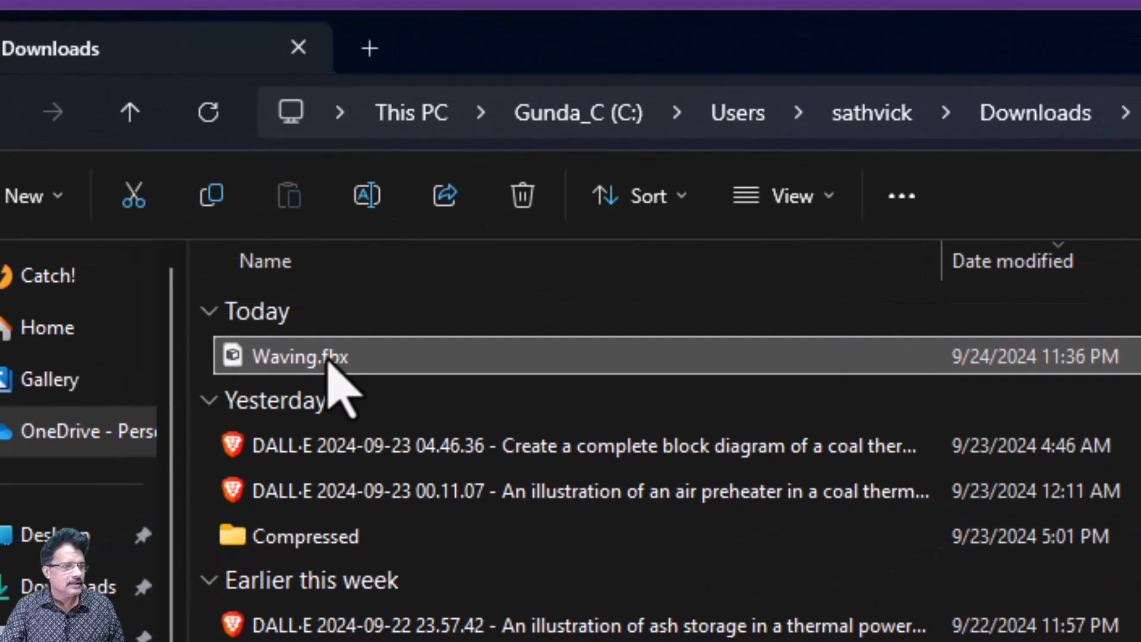
- Move Waving.fbx from the Downloads folder into the sudhi_avatar folder on drive H:
{"action": "right_click", "coordinate": [329, 361]}
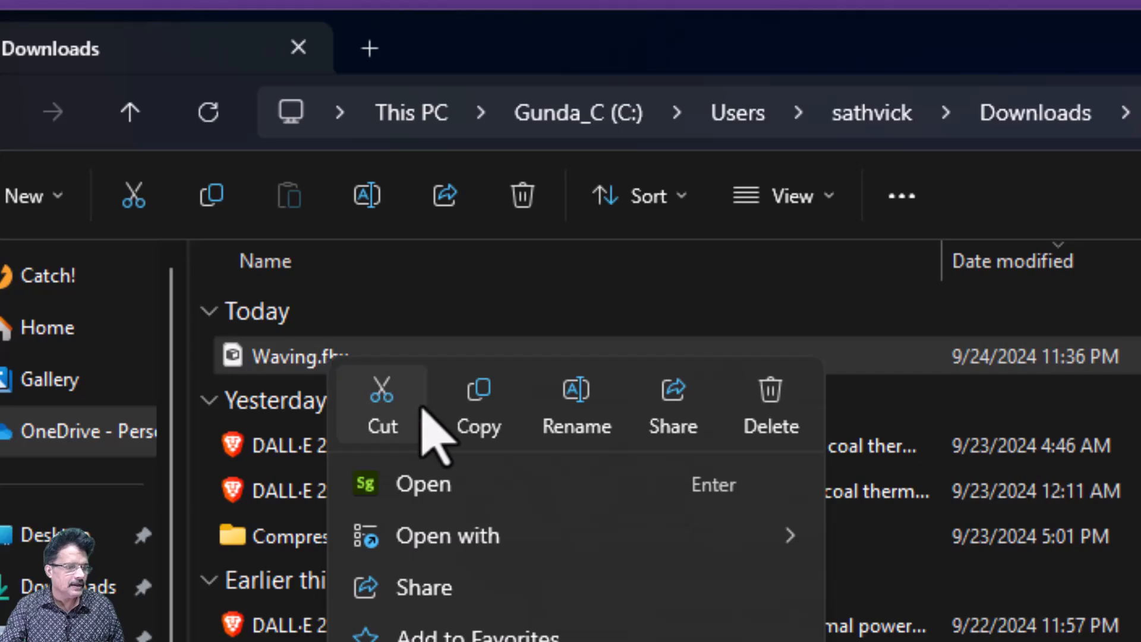
{"action": "left_click", "coordinate": [400, 401]}
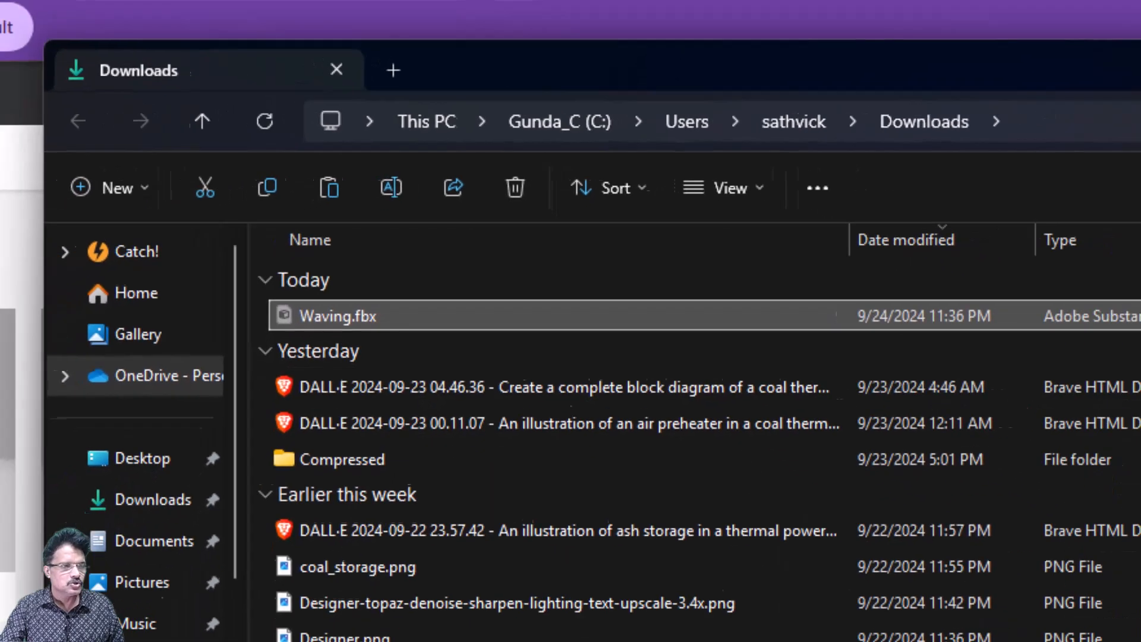
{"action": "mouse_move", "coordinate": [531, 628]}
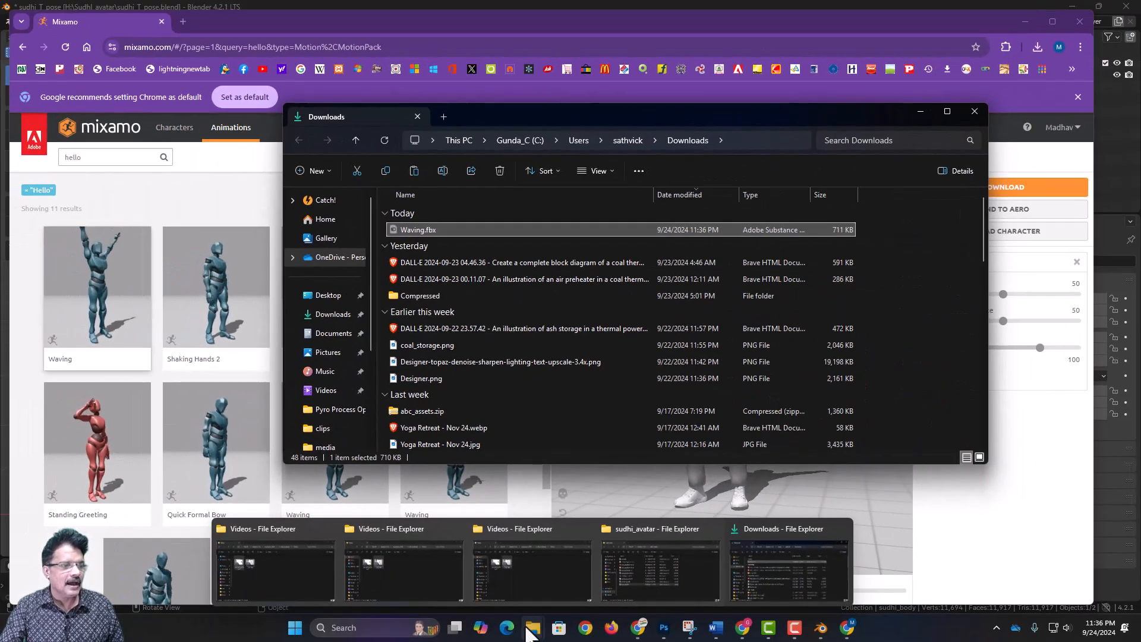
{"action": "left_click", "coordinate": [614, 598]}
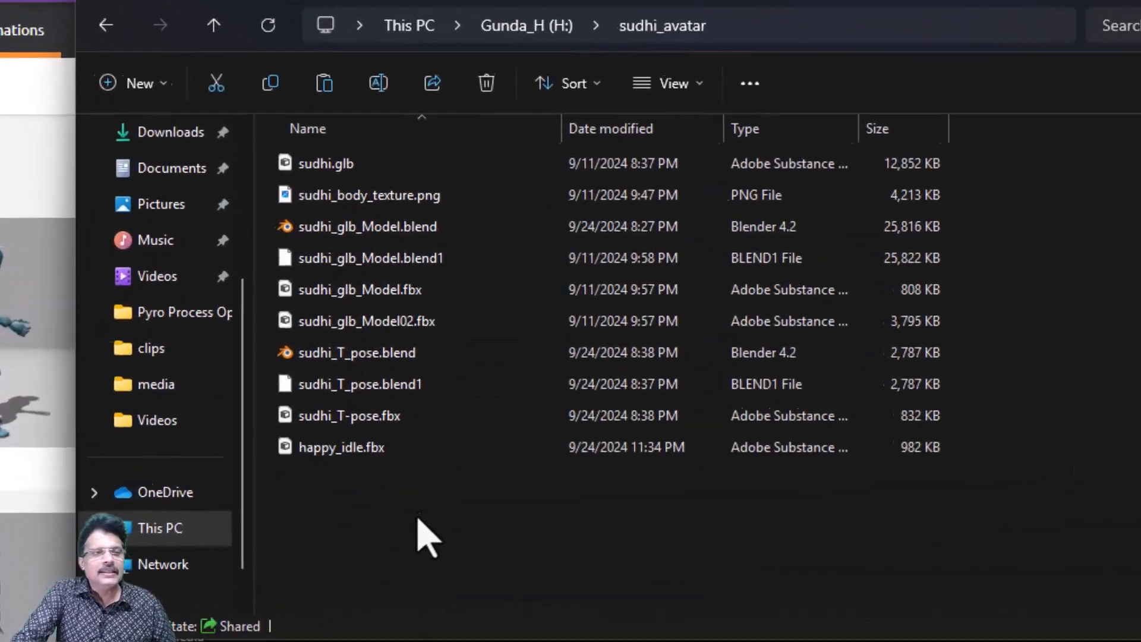
{"action": "right_click", "coordinate": [454, 435]}
{"action": "left_click", "coordinate": [459, 580]}
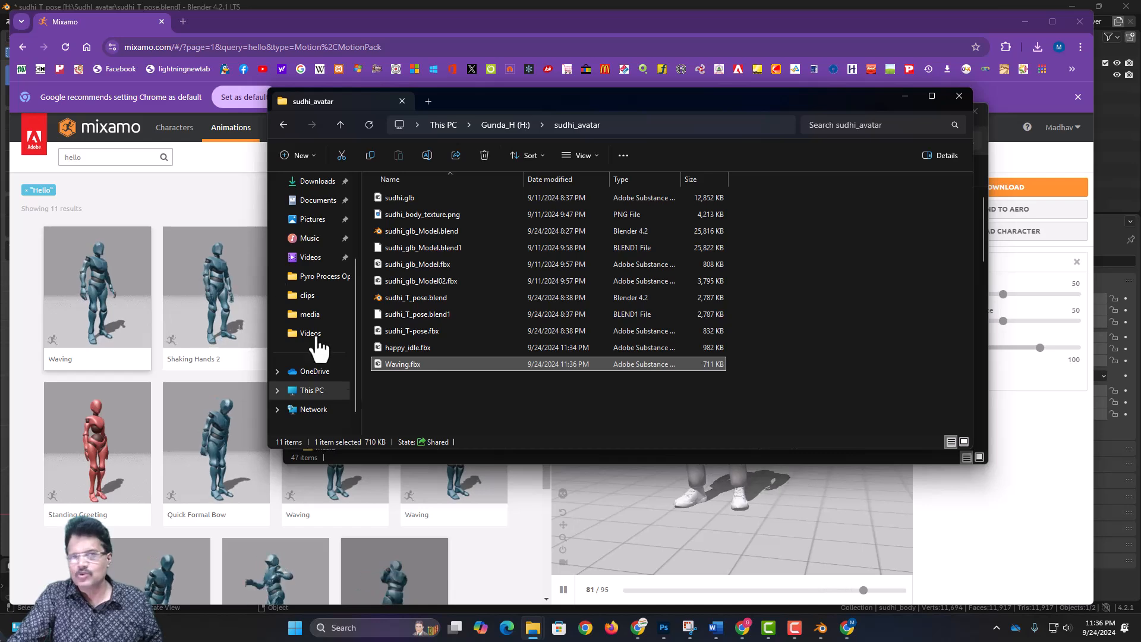
- Close the Mixamo page and switch to Blender
{"action": "left_click", "coordinate": [124, 16]}
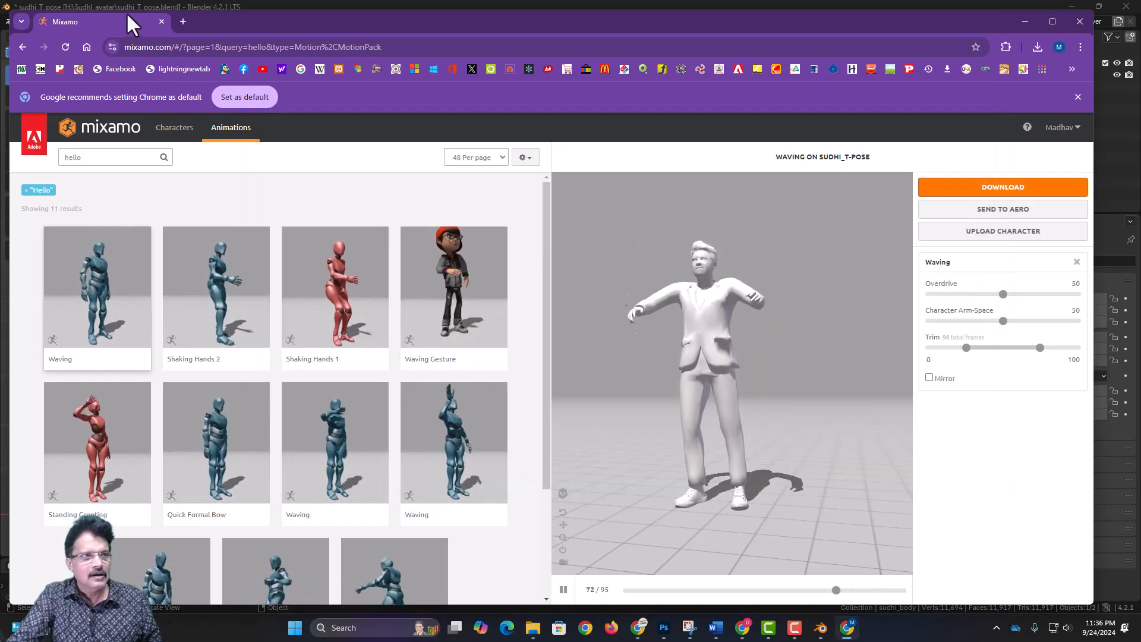
{"action": "left_click", "coordinate": [161, 21]}
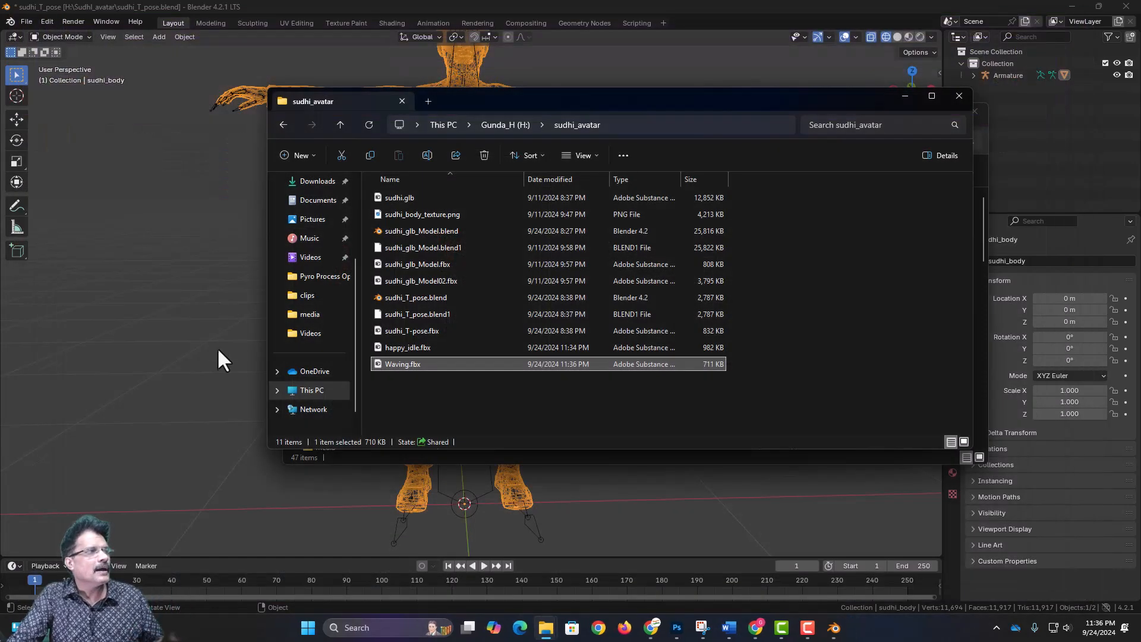
{"action": "left_click", "coordinate": [670, 7]}
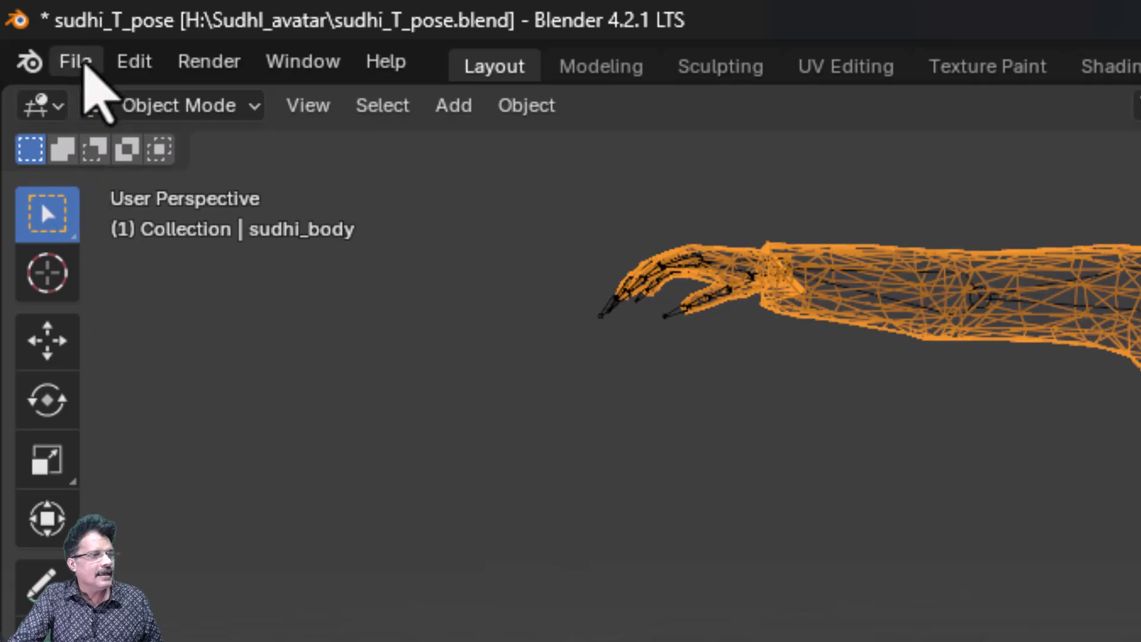
- Start a new General file, saving the changes to sudhi_T_pose.blend
{"action": "left_click", "coordinate": [80, 64]}
{"action": "mouse_move", "coordinate": [95, 101]}
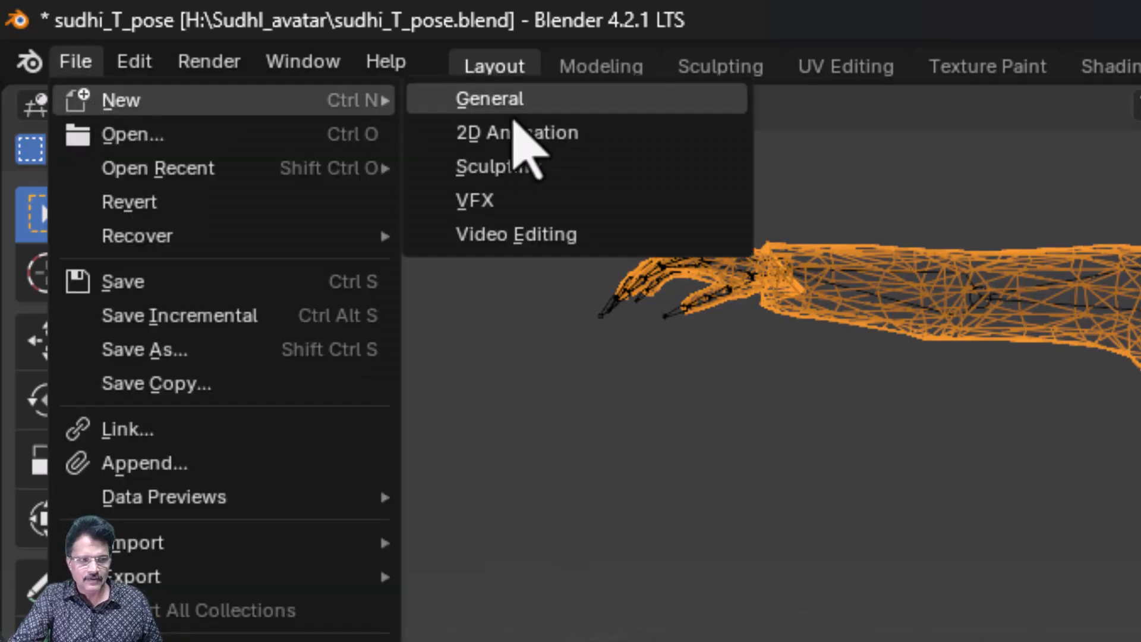
{"action": "left_click", "coordinate": [511, 109]}
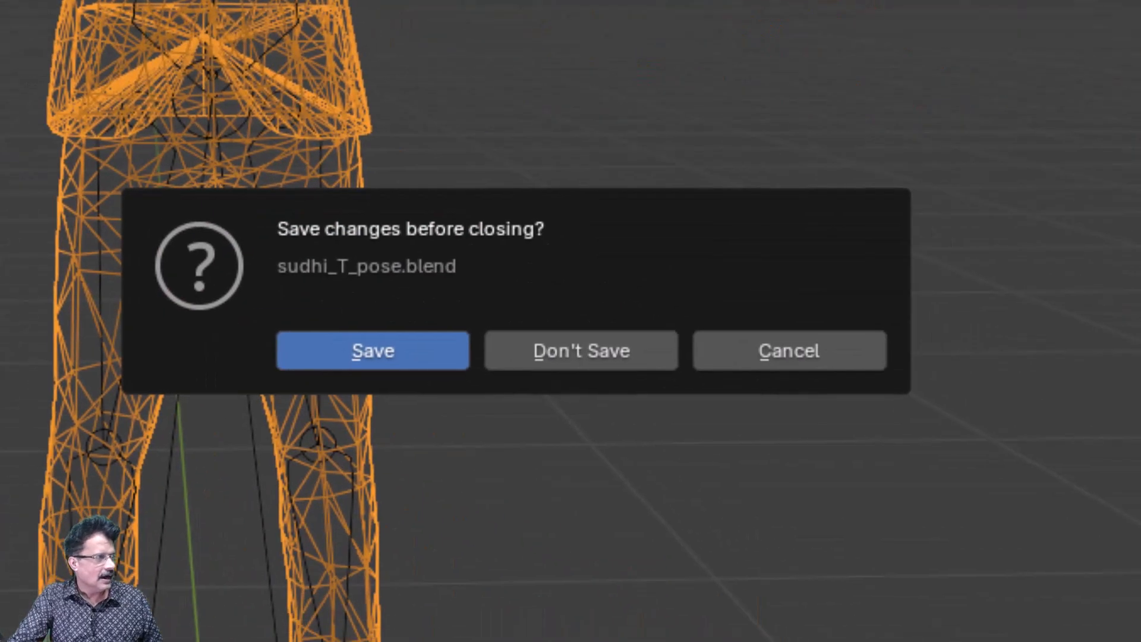
{"action": "left_click", "coordinate": [352, 350]}
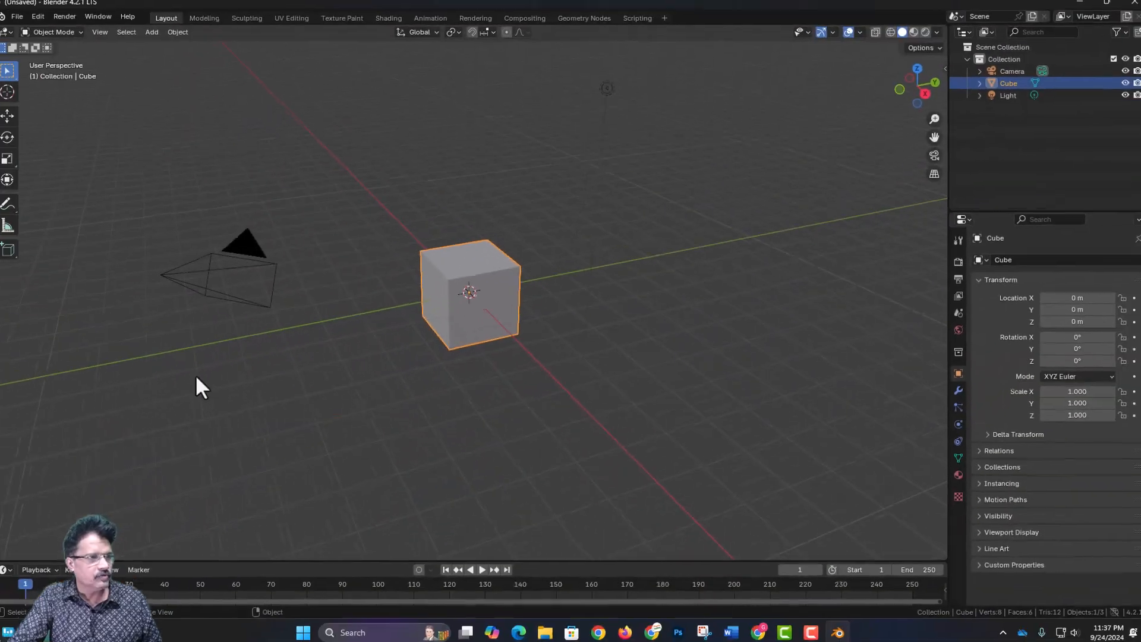
- Save the new scene as sudhi_animations.blend in the avatar folder on drive H:
{"action": "left_click", "coordinate": [33, 27]}
{"action": "left_click", "coordinate": [73, 154]}
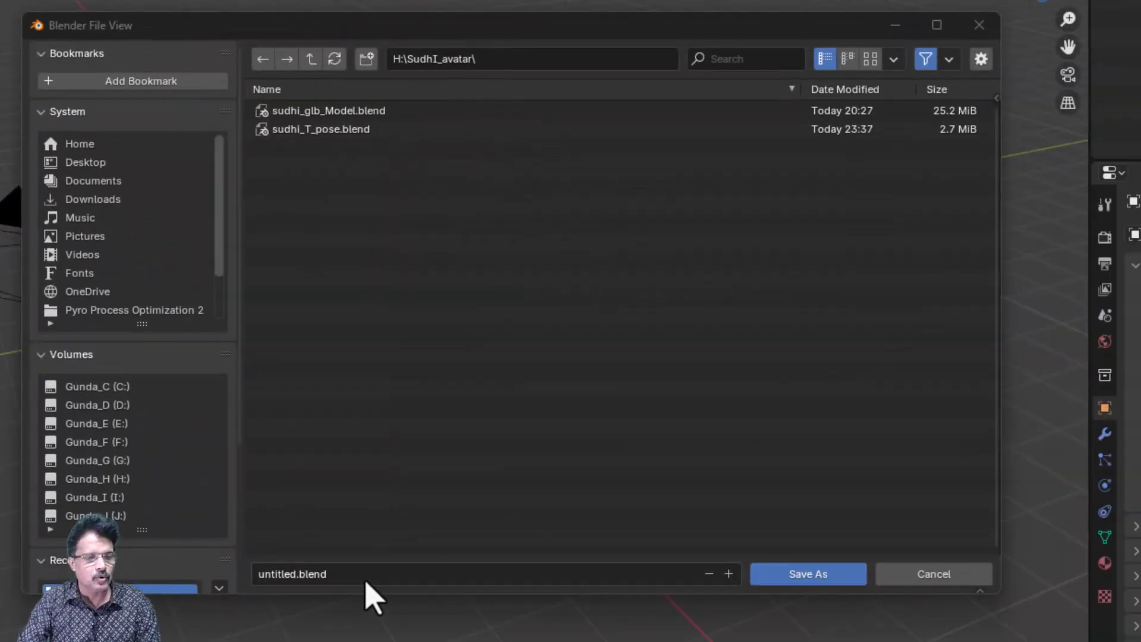
{"action": "left_click", "coordinate": [408, 568]}
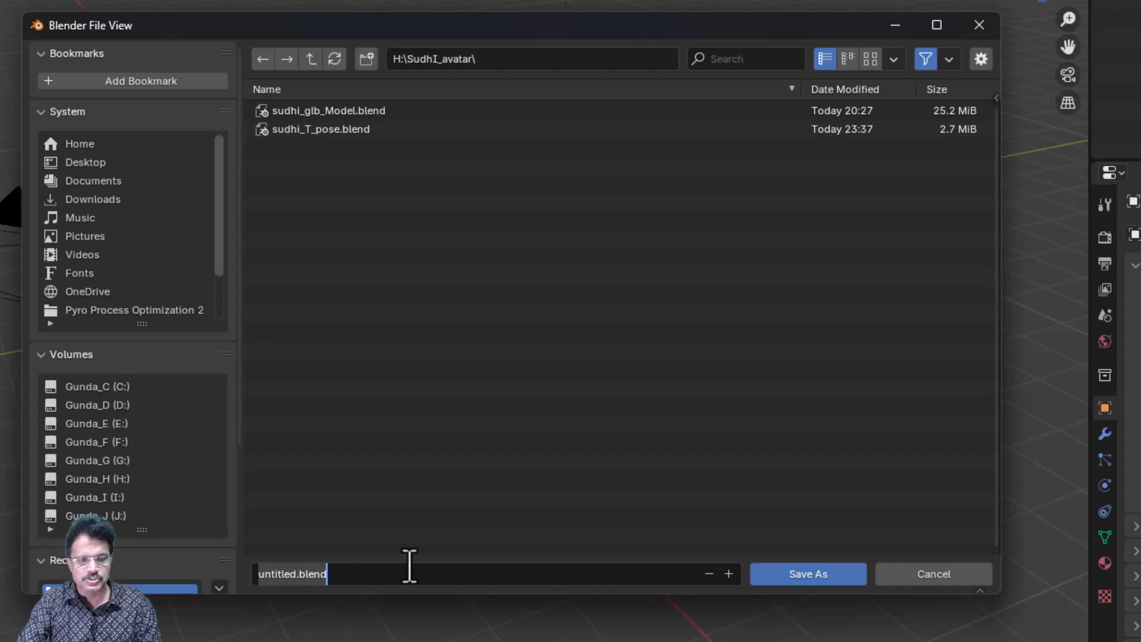
{"action": "type", "text": "sudhi_animations"}
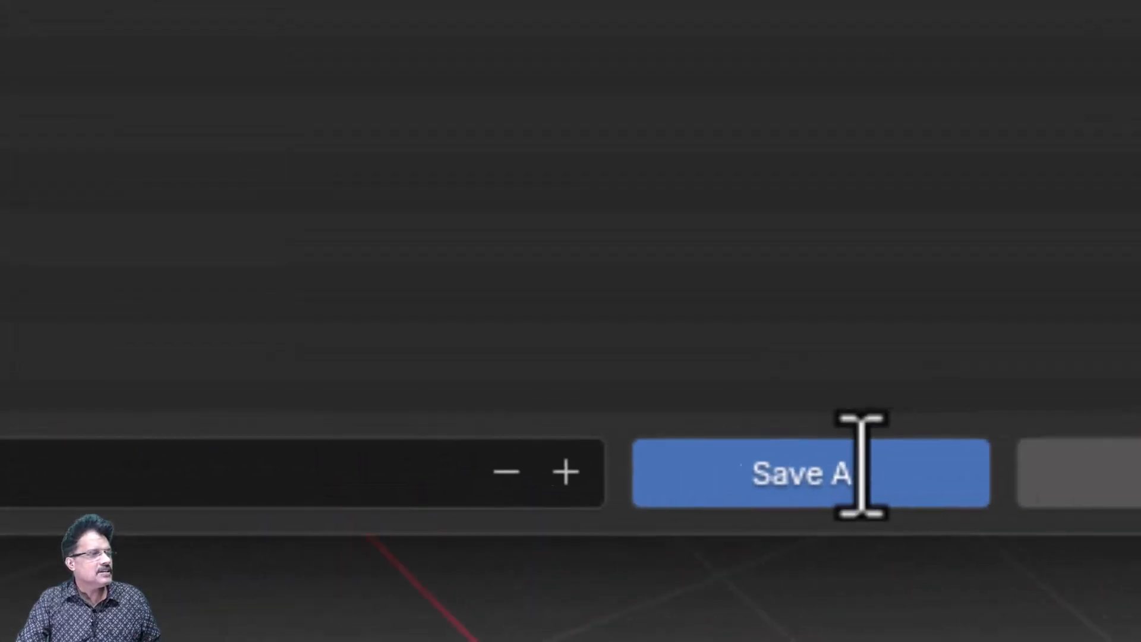
{"action": "left_click", "coordinate": [826, 452]}
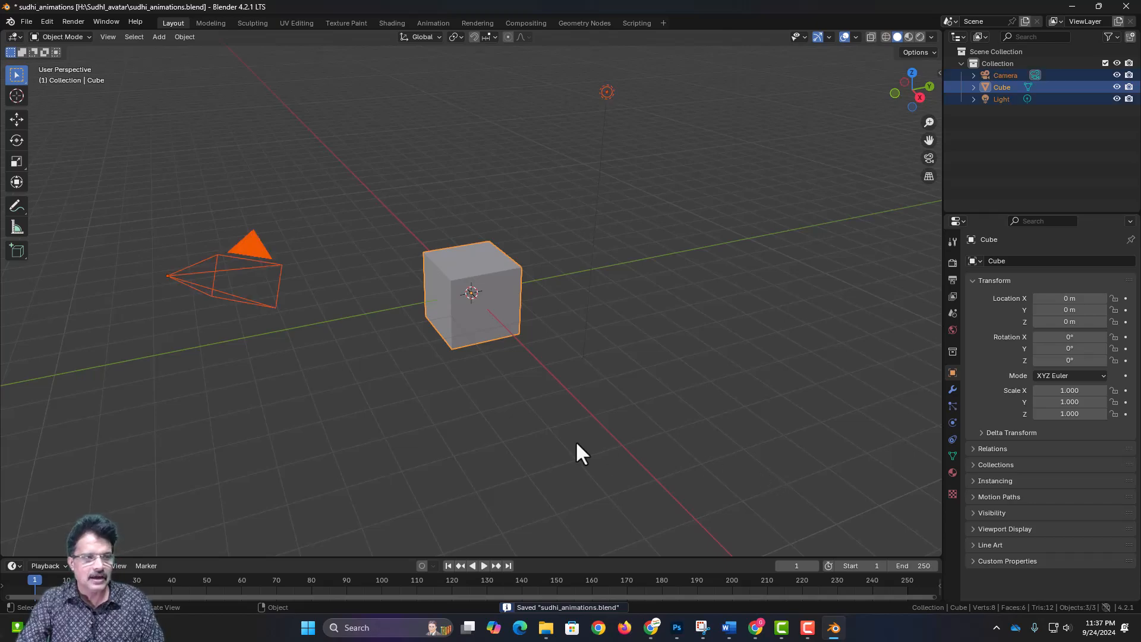
- Delete the default camera, cube and light, and rename the empty collection as sudhi
{"action": "key", "text": "x"}
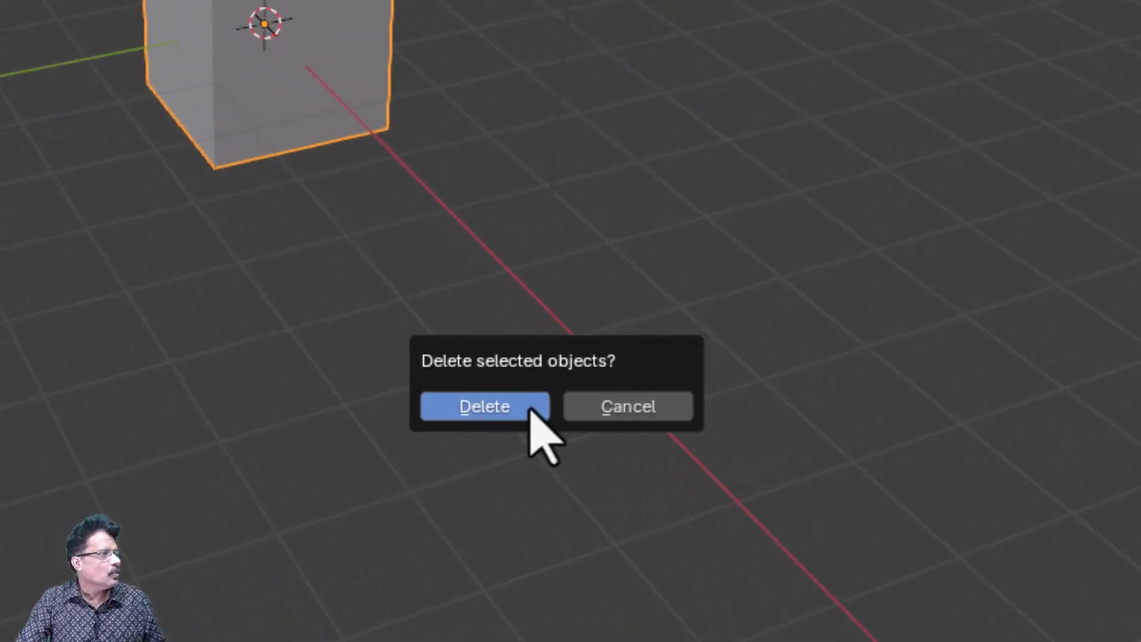
{"action": "left_click", "coordinate": [530, 409]}
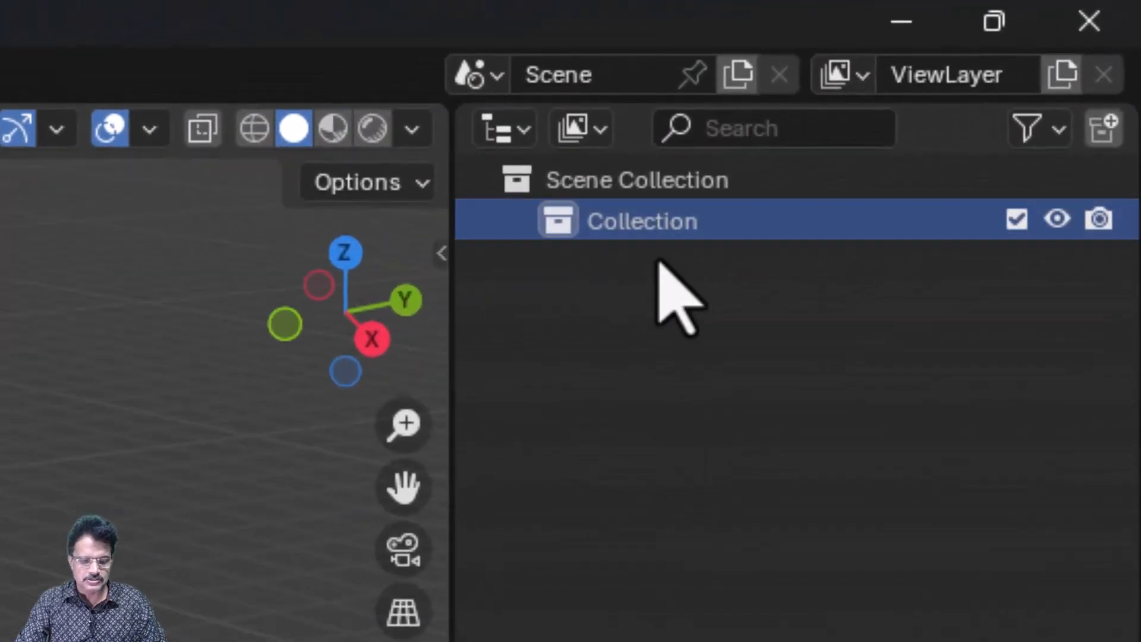
{"action": "double_click", "coordinate": [652, 235]}
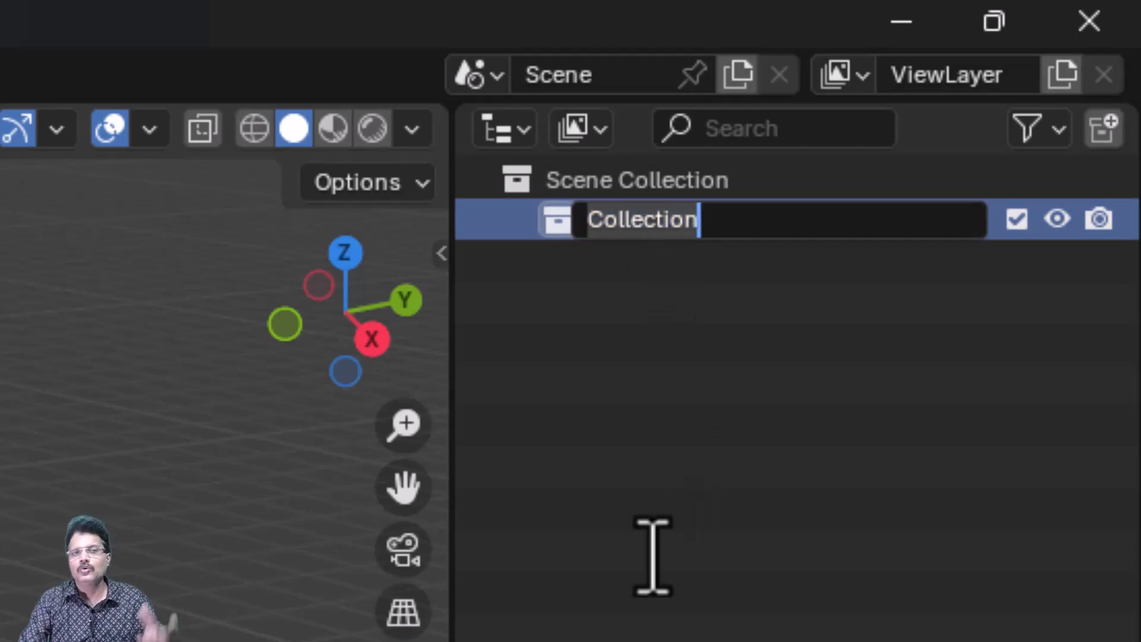
{"action": "key", "text": "Return"}
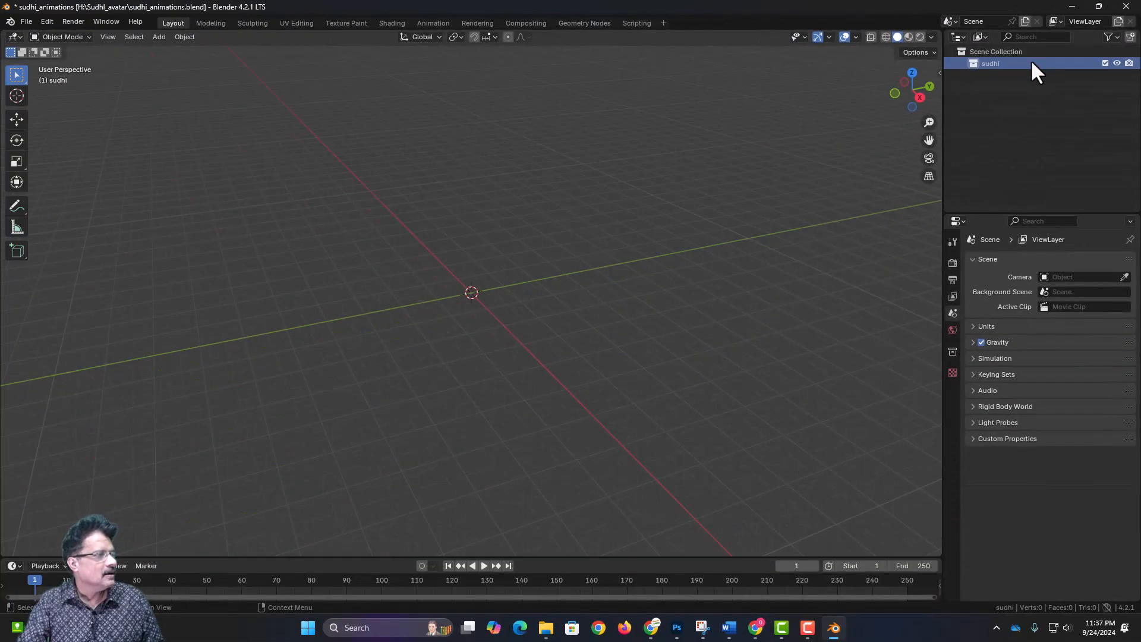
- Import sudhi_T-pose.fbx from the avatar folder into the sudhi collection with the default FBX options
{"action": "left_click", "coordinate": [25, 23]}
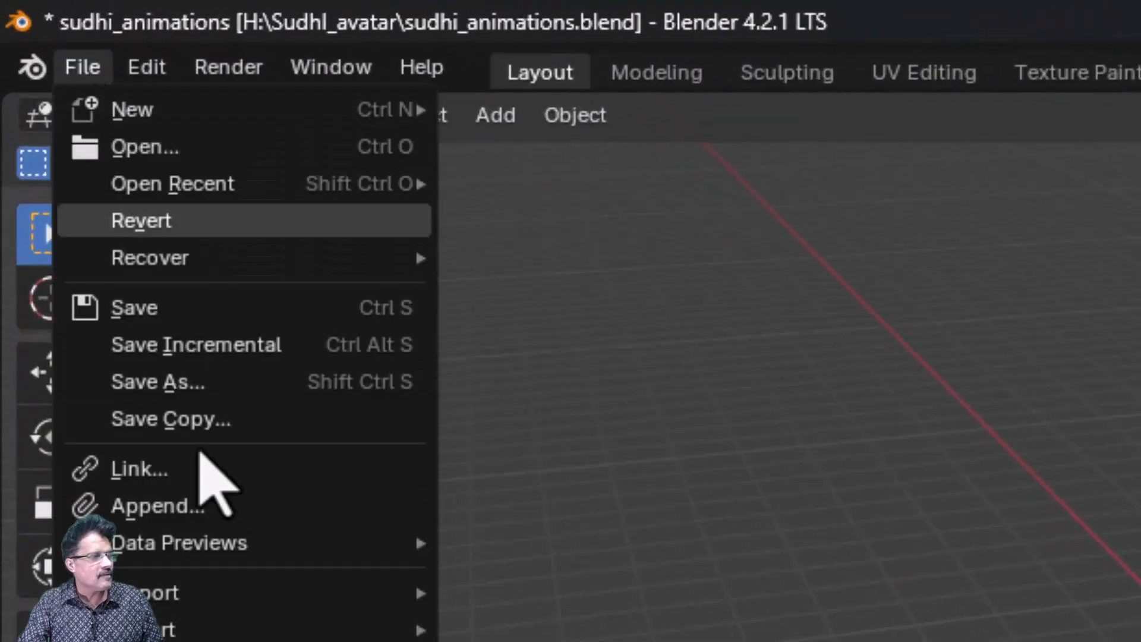
{"action": "mouse_move", "coordinate": [286, 594]}
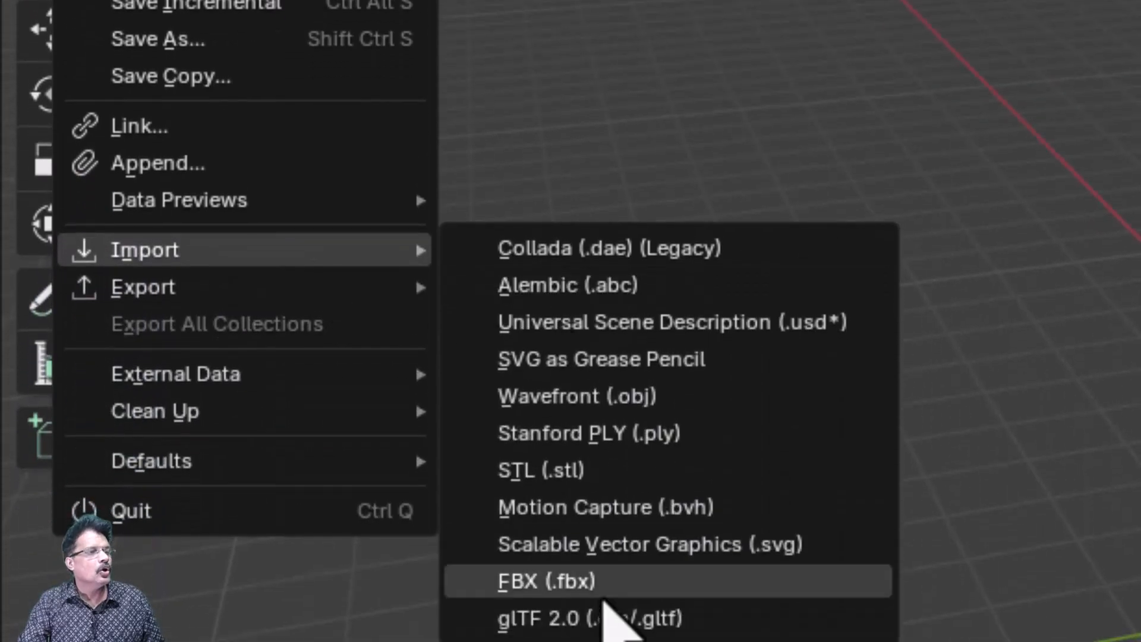
{"action": "left_click", "coordinate": [604, 595]}
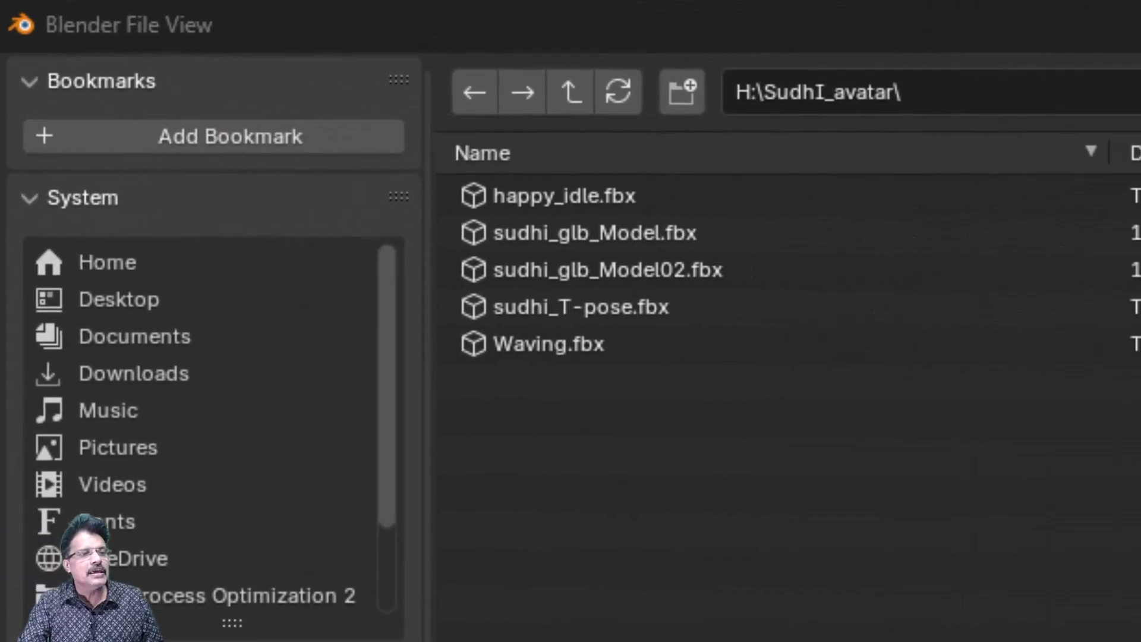
{"action": "left_click", "coordinate": [618, 308]}
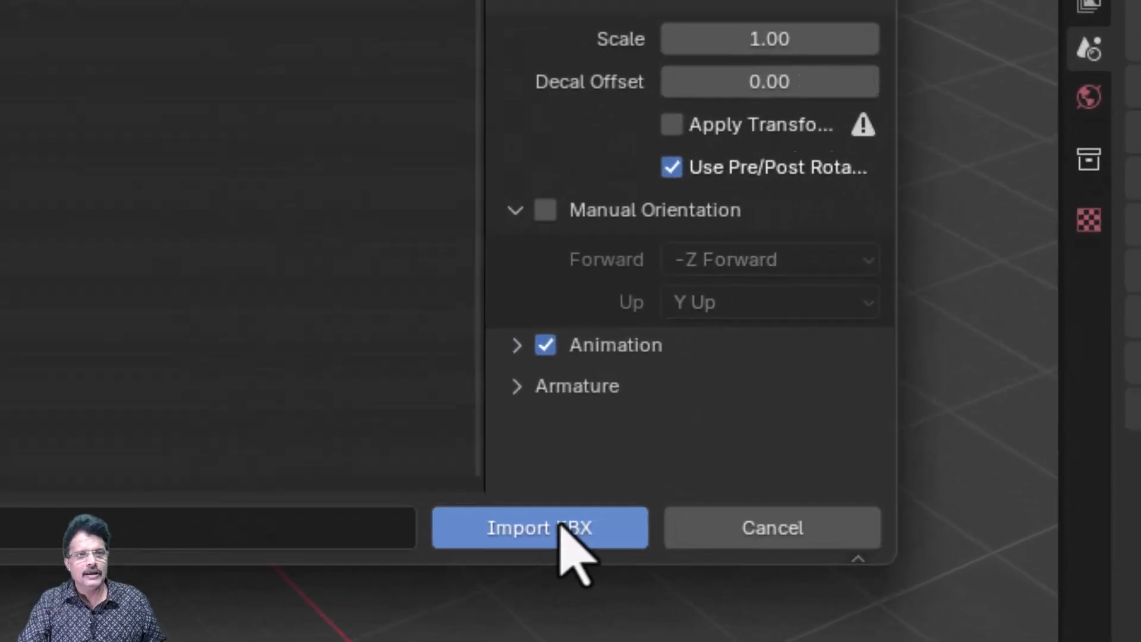
{"action": "left_click", "coordinate": [821, 578]}
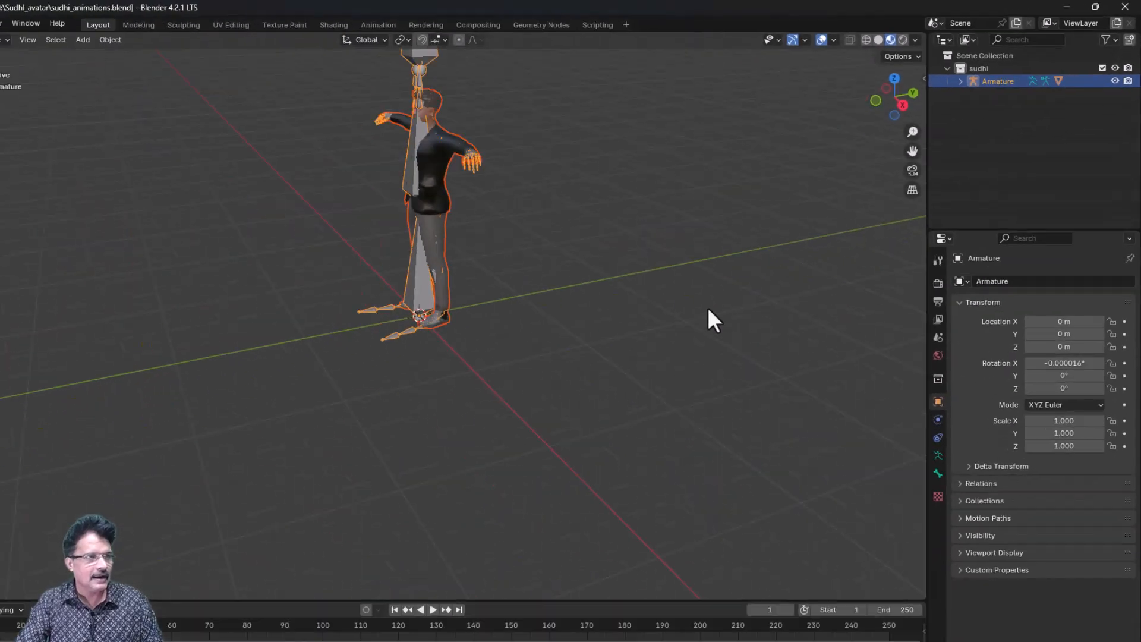
- Turn off the Bones overlay in the viewport, deselect the armature and look at the avatar from the front
{"action": "scroll", "coordinate": [708, 319], "scroll_direction": "up", "scroll_amount": 4}
{"action": "middle_click_drag", "start_coordinate": [719, 256], "coordinate": [732, 249]}
{"action": "scroll", "coordinate": [732, 248], "scroll_direction": "down", "scroll_amount": 1}
{"action": "middle_click_drag", "start_coordinate": [647, 215], "coordinate": [609, 357], "text": "shift"}
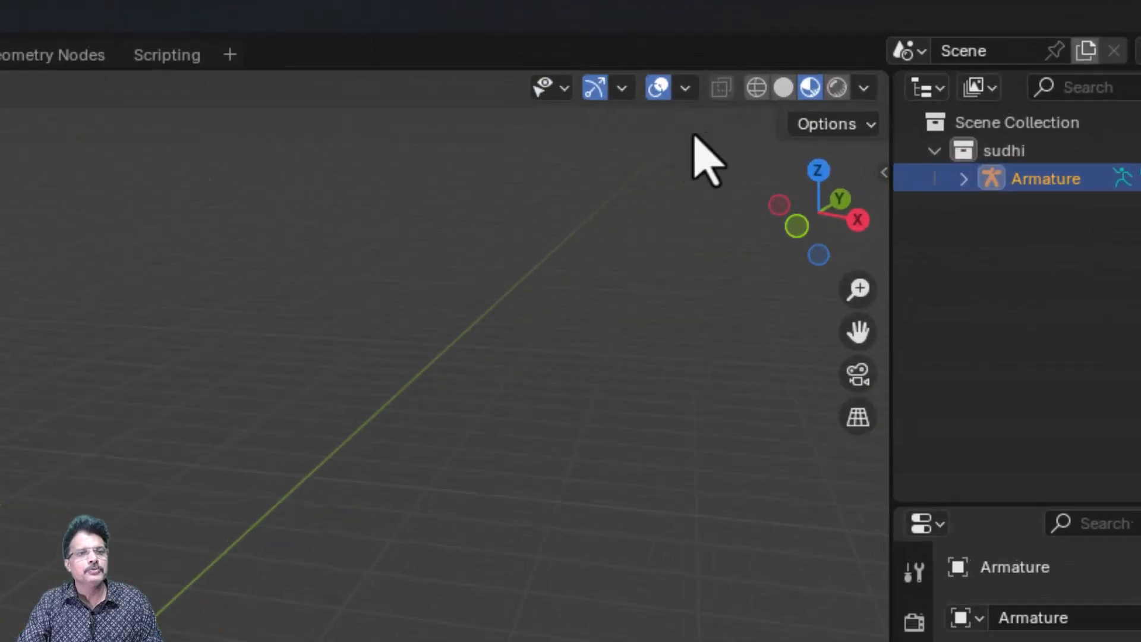
{"action": "left_click", "coordinate": [581, 118]}
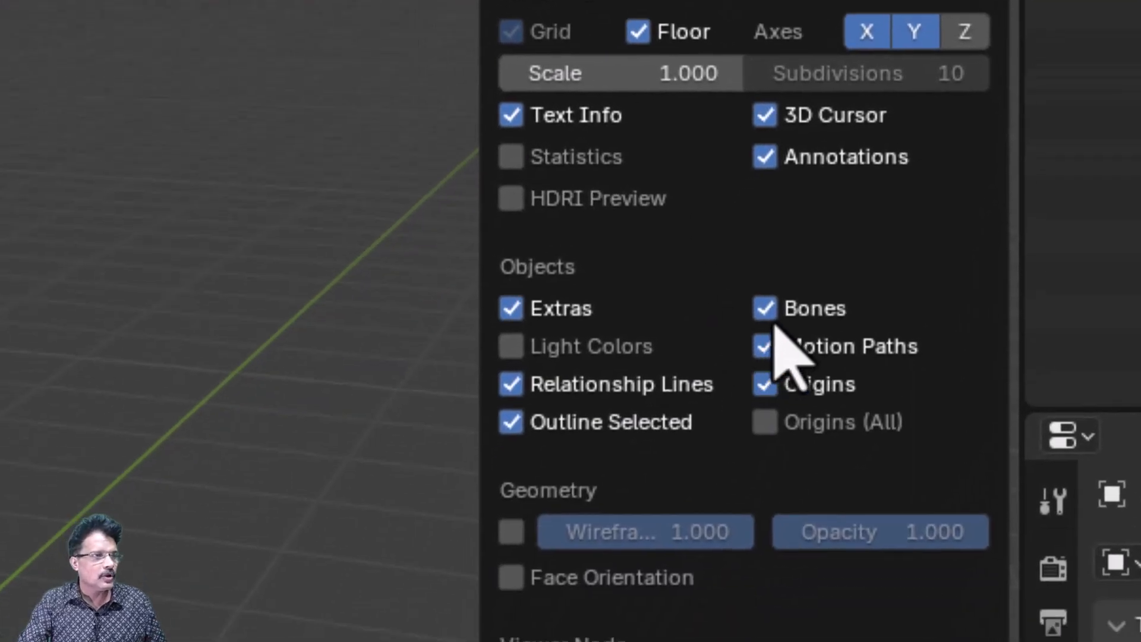
{"action": "left_click", "coordinate": [767, 311]}
{"action": "left_click", "coordinate": [565, 419]}
{"action": "mouse_move", "coordinate": [563, 409]}
{"action": "middle_mouse_down"}
{"action": "mouse_move", "coordinate": [651, 351]}
{"action": "mouse_move", "coordinate": [529, 380]}
{"action": "mouse_move", "coordinate": [567, 386]}
{"action": "middle_mouse_up"}
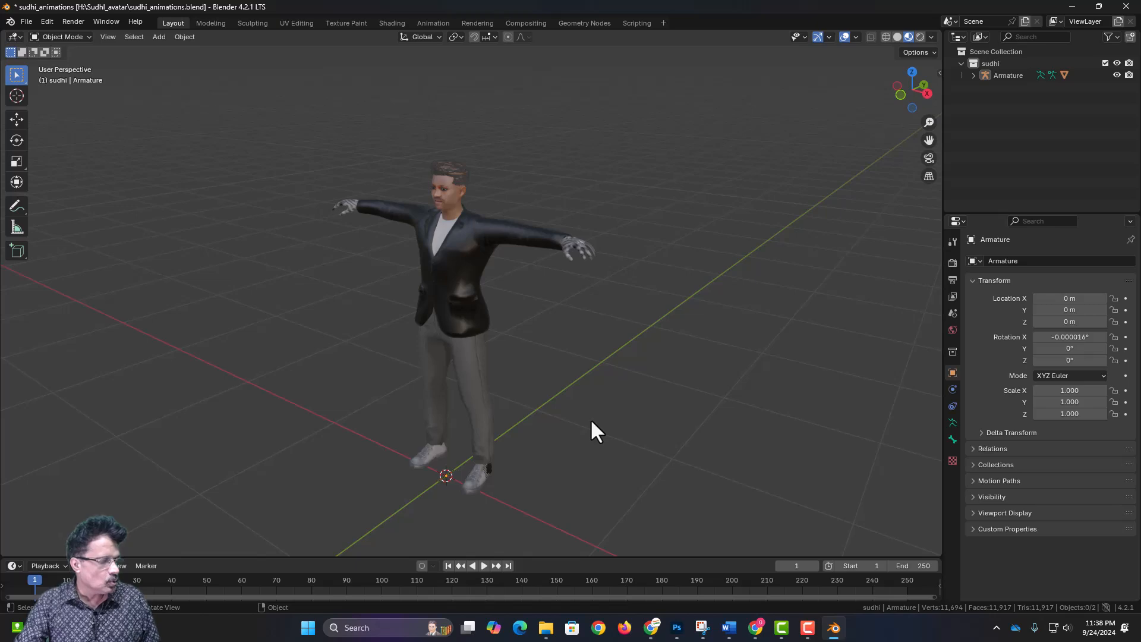
{"action": "key", "text": "KP_1"}
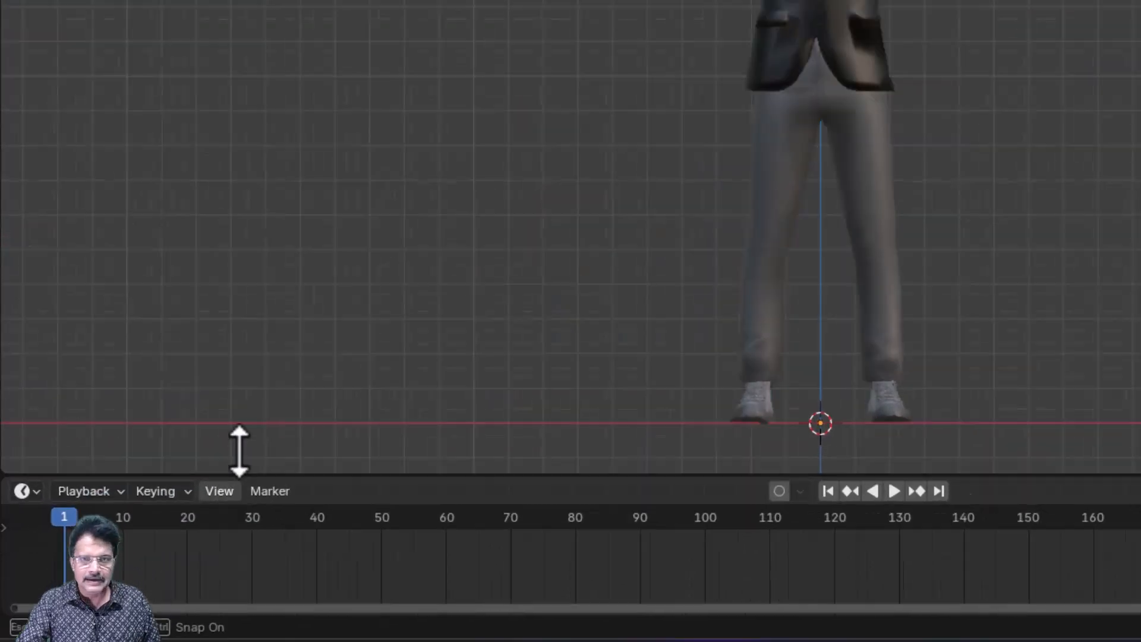
- Enlarge the timeline area, split it into two stacked areas and make the upper one the Action Editor
{"action": "left_click_drag", "start_coordinate": [240, 451], "coordinate": [281, 163]}
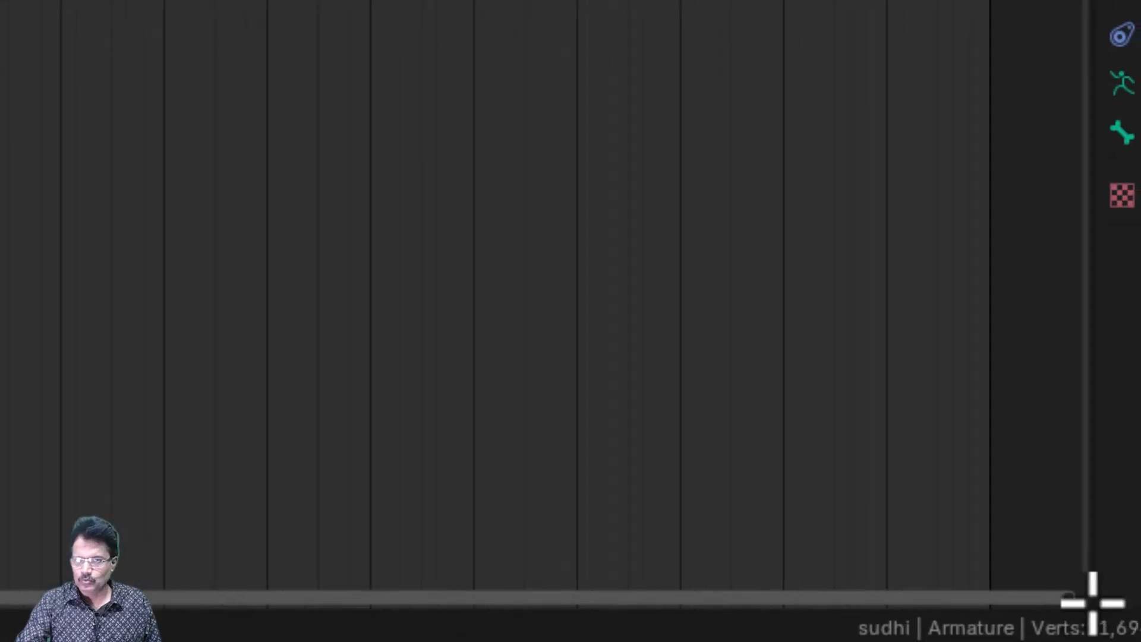
{"action": "left_click_drag", "start_coordinate": [1077, 553], "coordinate": [978, 246]}
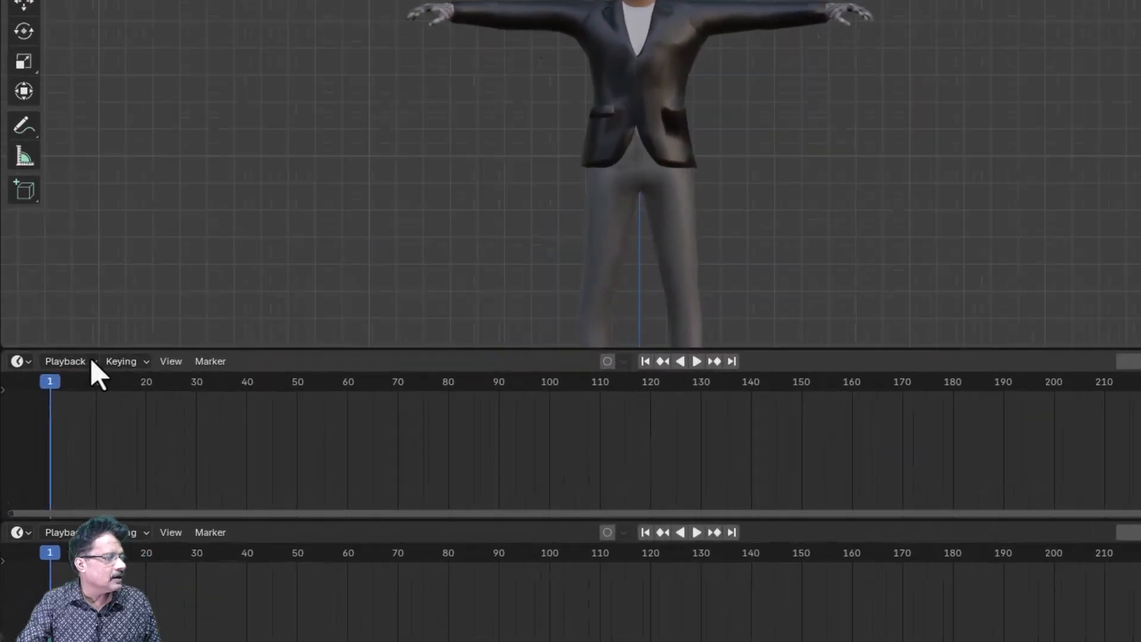
{"action": "left_click", "coordinate": [27, 362]}
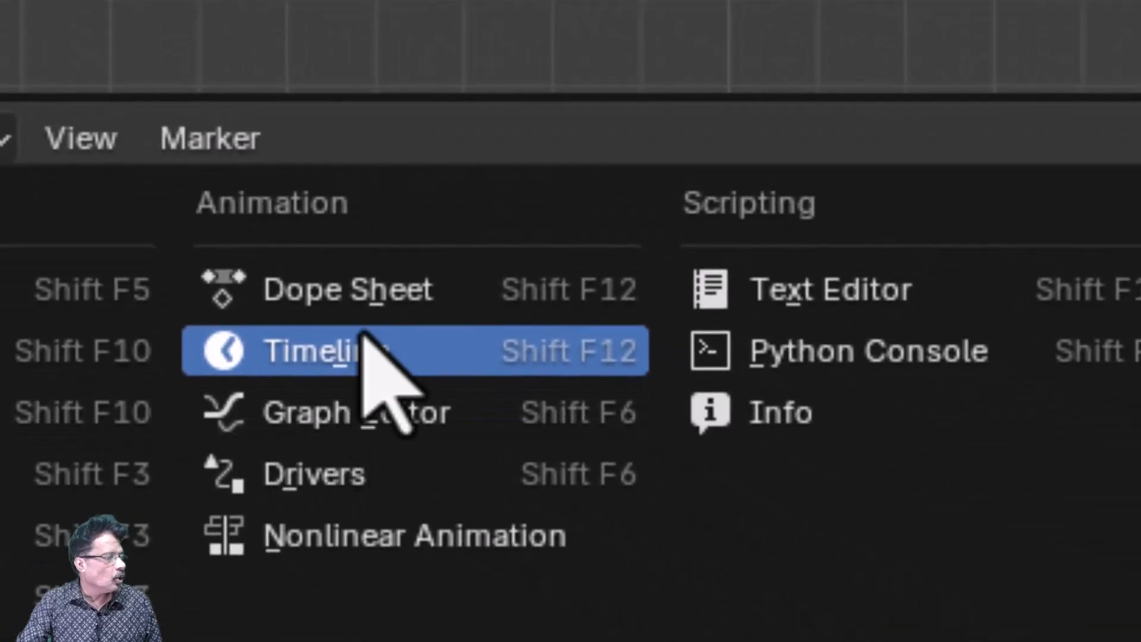
{"action": "left_click", "coordinate": [364, 297]}
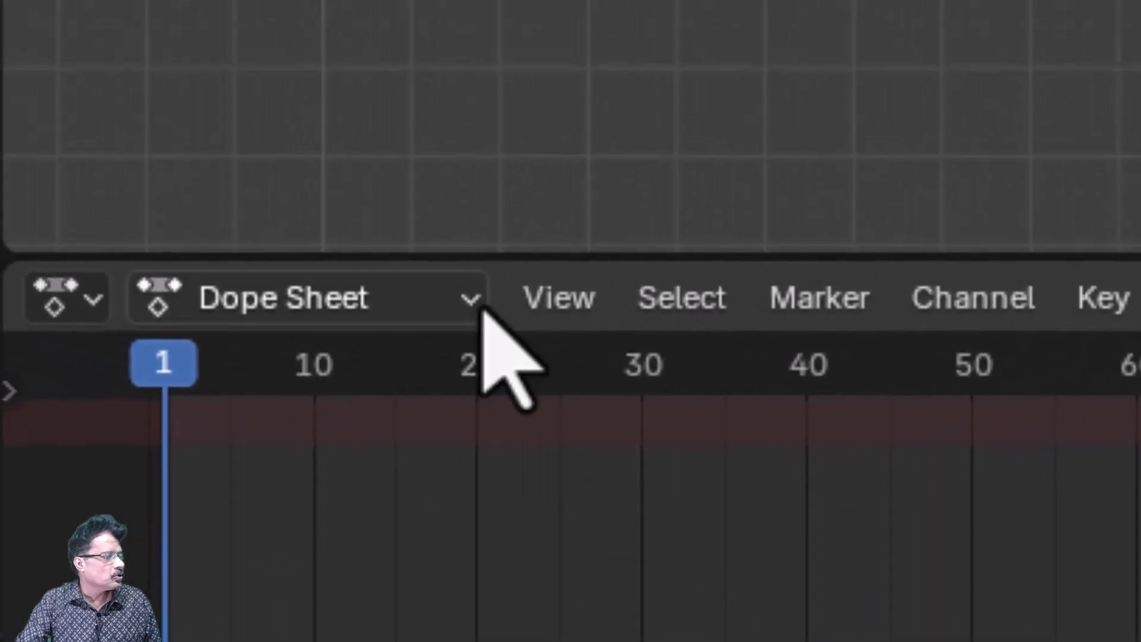
{"action": "left_click", "coordinate": [470, 301]}
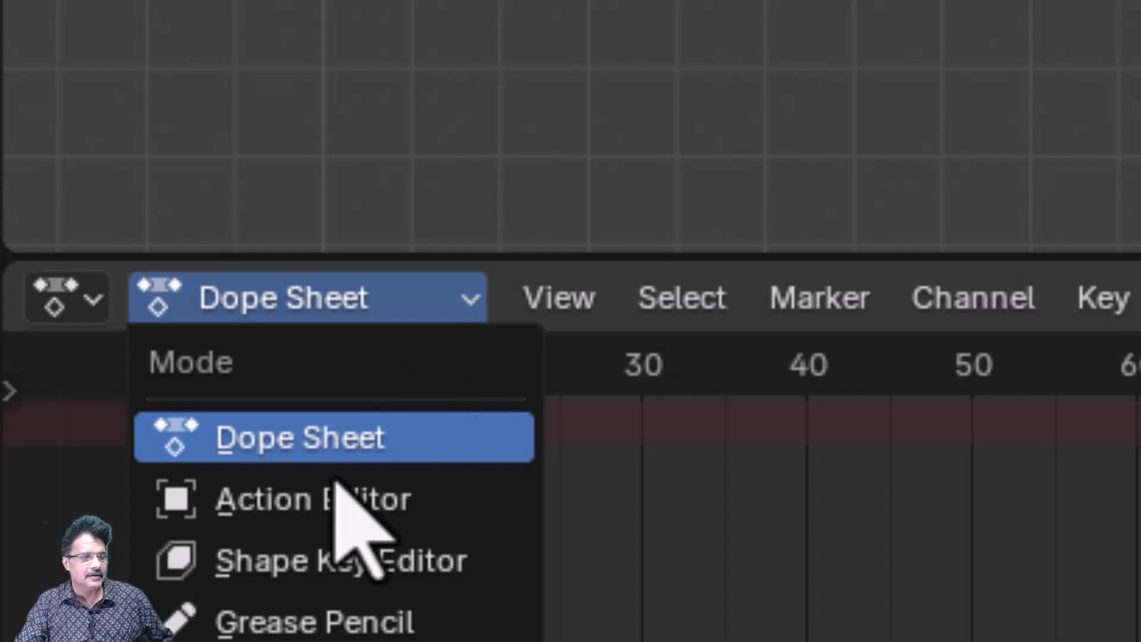
{"action": "left_click", "coordinate": [326, 508]}
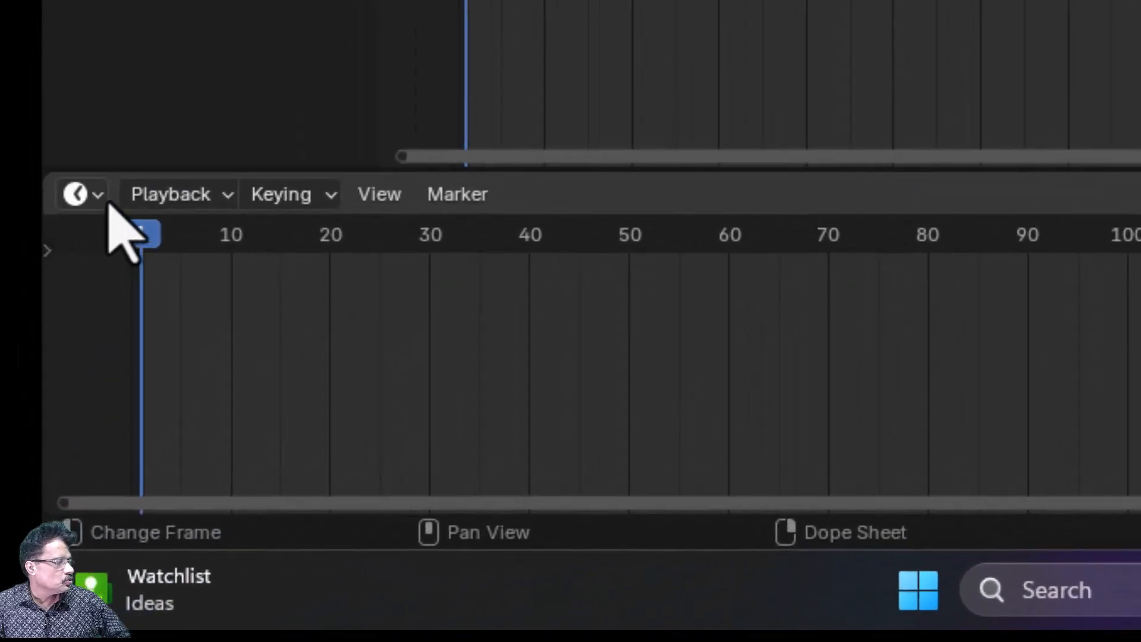
- Change the lower timeline area to the Nonlinear Animation editor
{"action": "left_click", "coordinate": [77, 307]}
{"action": "mouse_move", "coordinate": [136, 305]}
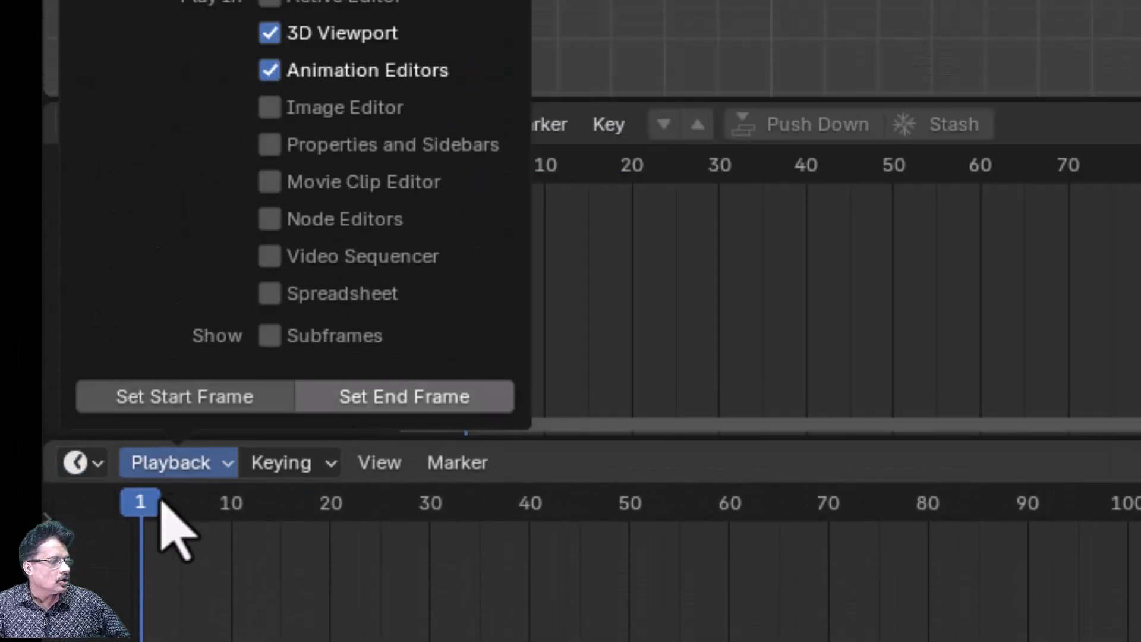
{"action": "left_click", "coordinate": [98, 462]}
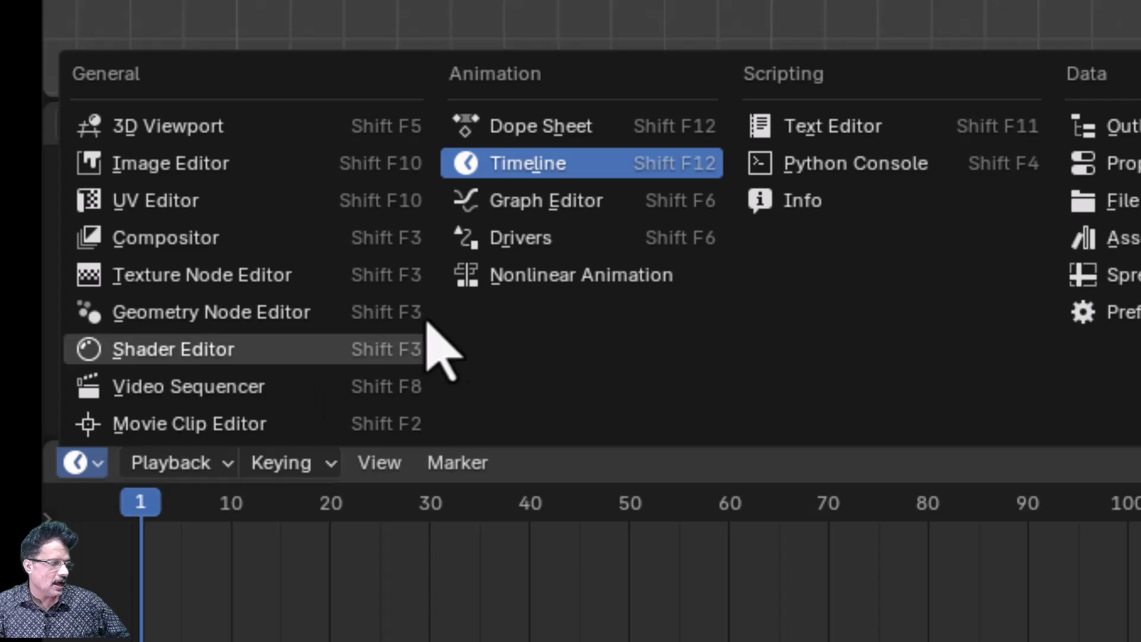
{"action": "left_click", "coordinate": [522, 277]}
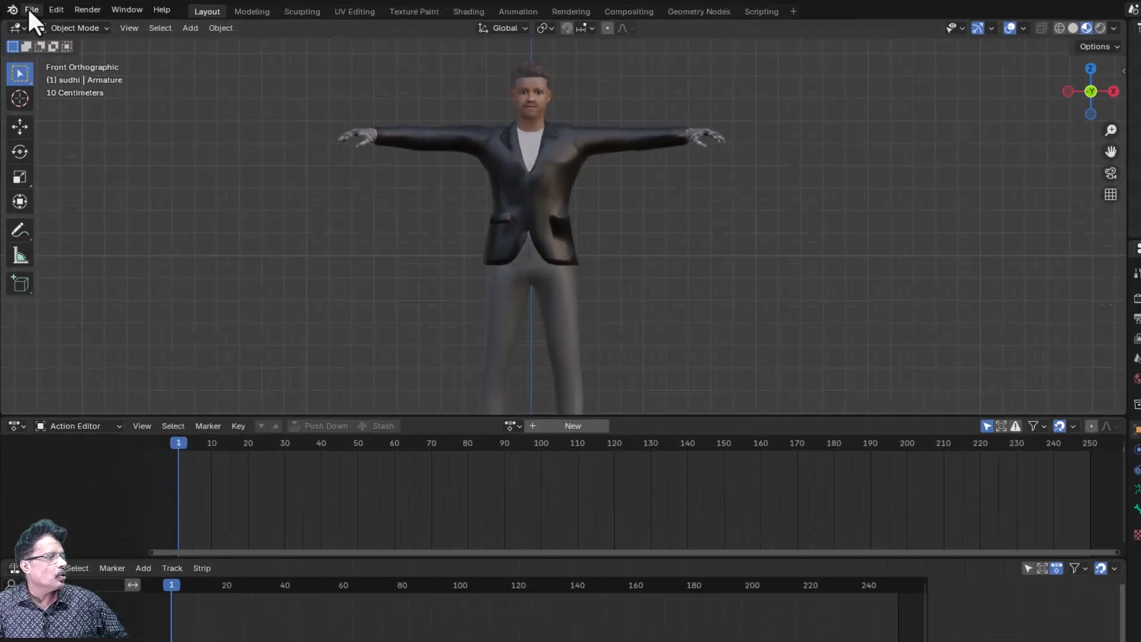
- Import happy_idle.fbx from the avatar folder with the default FBX options
{"action": "left_click", "coordinate": [26, 9]}
{"action": "mouse_move", "coordinate": [74, 177]}
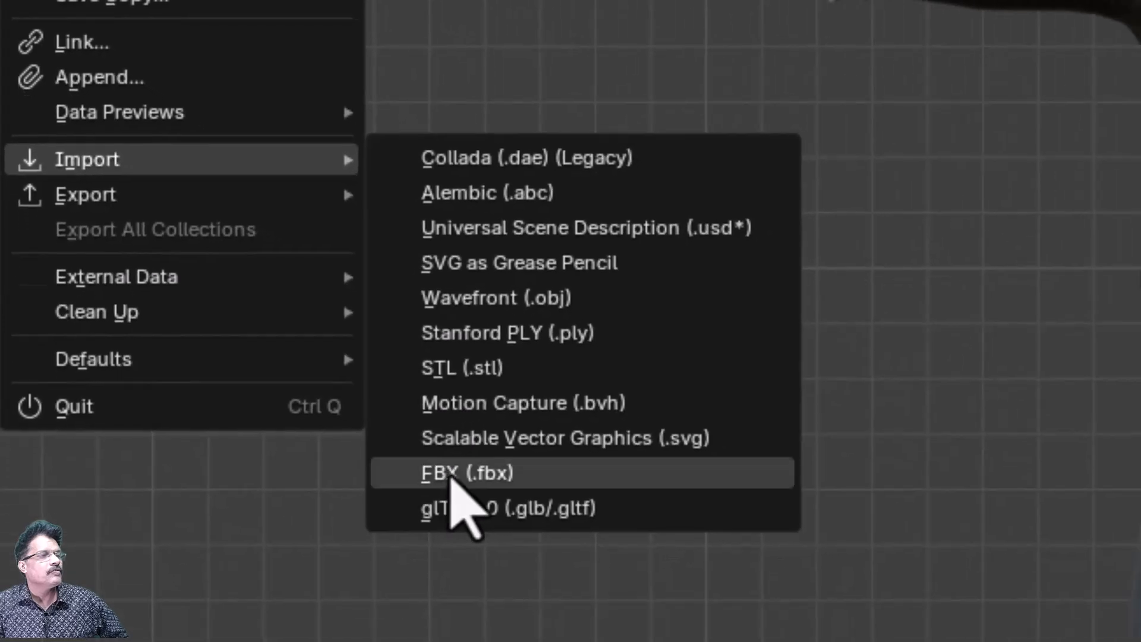
{"action": "left_click", "coordinate": [451, 476]}
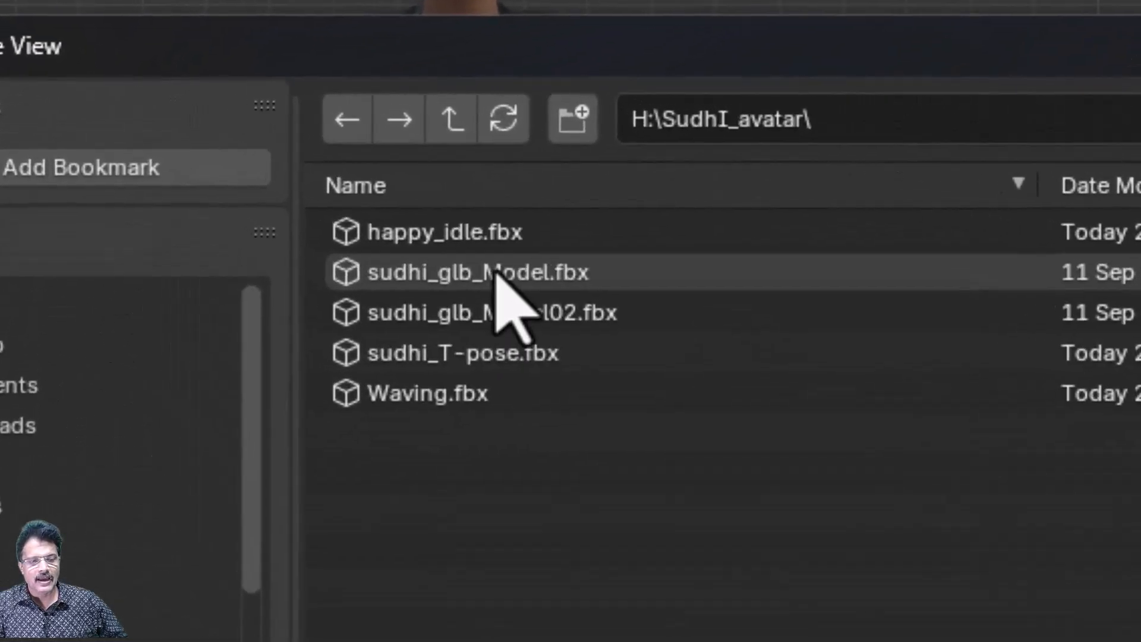
{"action": "left_click", "coordinate": [499, 241]}
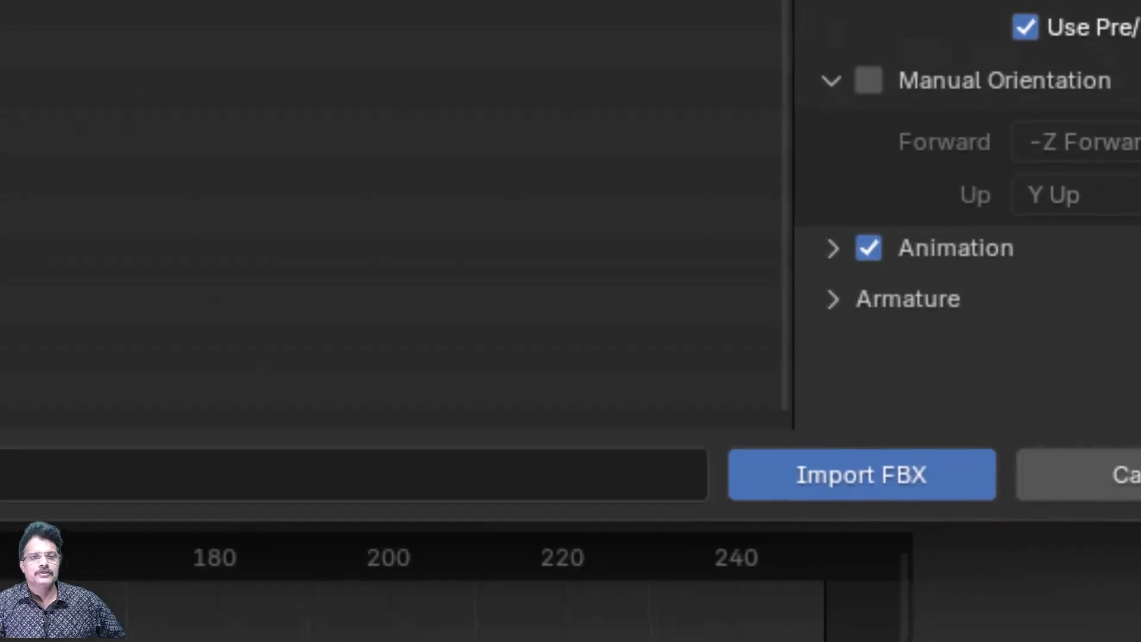
{"action": "left_click", "coordinate": [899, 481]}
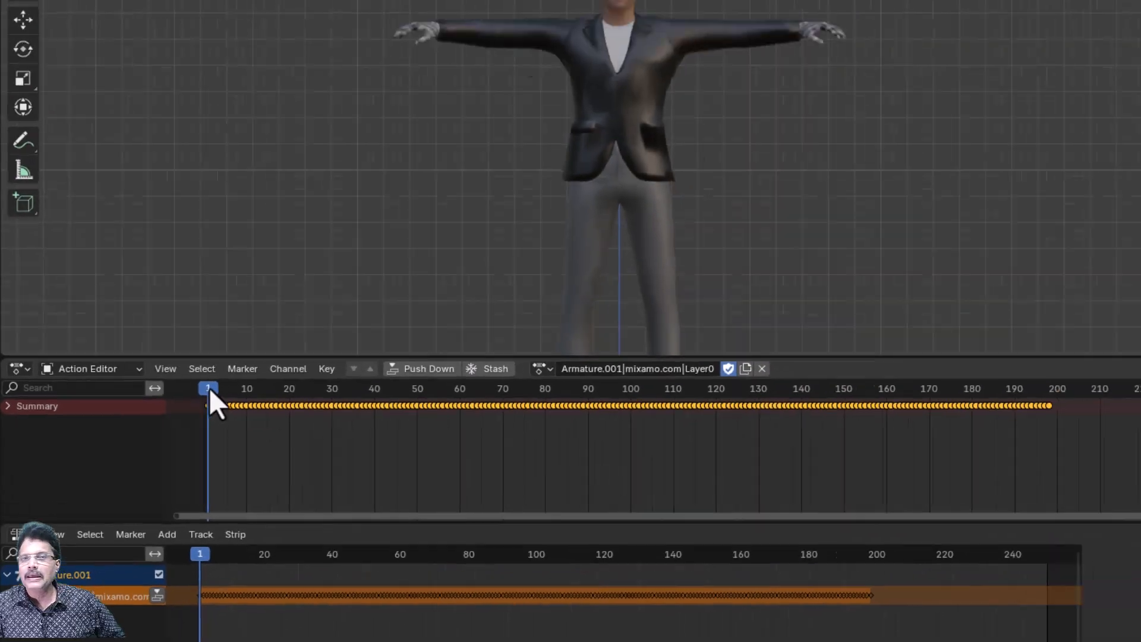
- Scrub through the imported animation and rename its action as idle
{"action": "left_click_drag", "start_coordinate": [361, 203], "coordinate": [760, 238]}
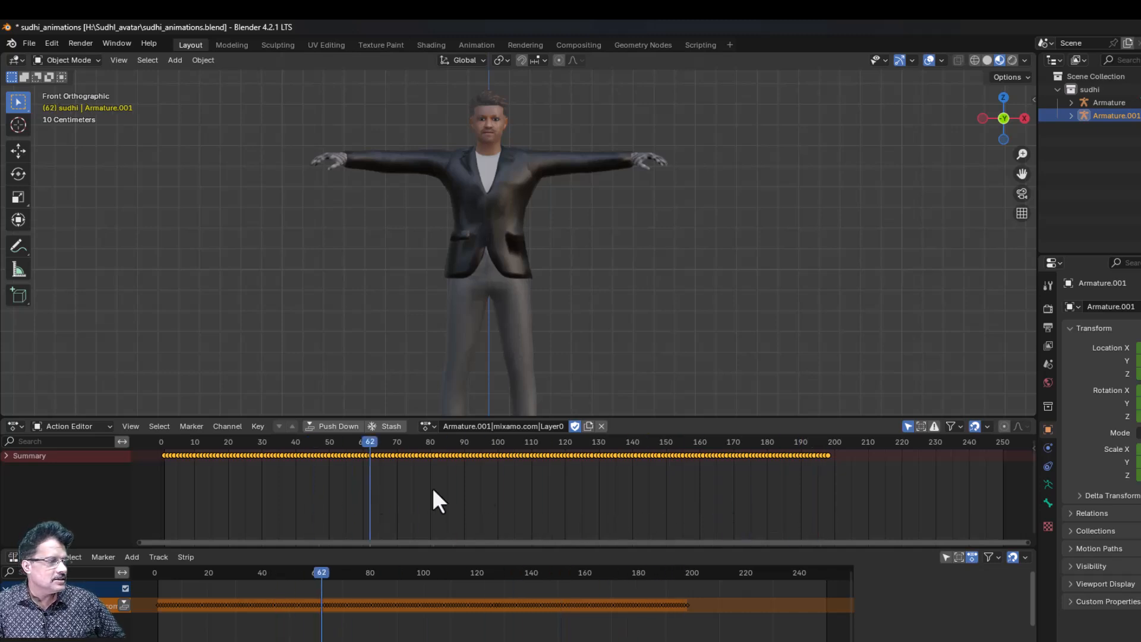
{"action": "left_click_drag", "start_coordinate": [566, 491], "coordinate": [266, 512]}
{"action": "left_click_drag", "start_coordinate": [179, 513], "coordinate": [162, 513]}
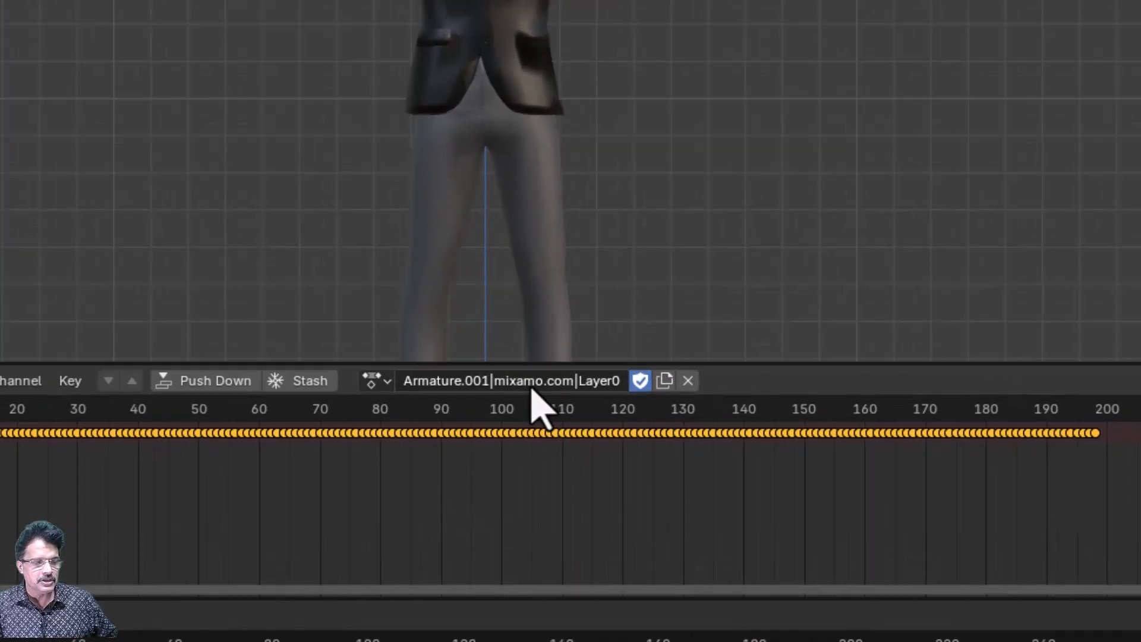
{"action": "left_click", "coordinate": [529, 385]}
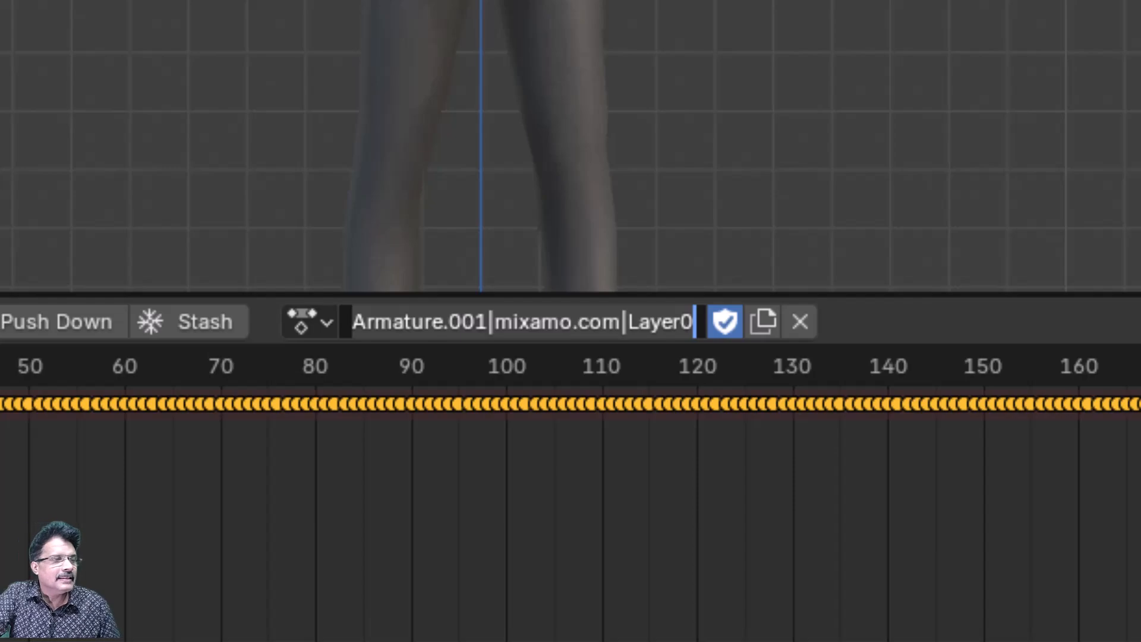
{"action": "key", "text": "ctrl+a"}
{"action": "type", "text": "idle"}
{"action": "key", "text": "Return"}
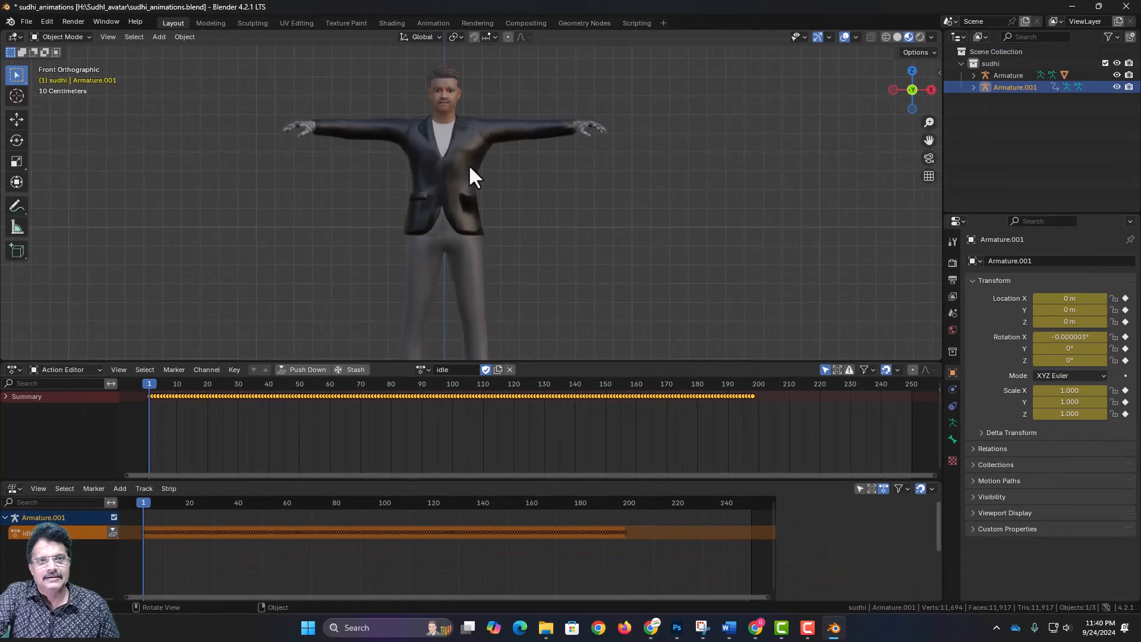
- Assign the idle action to the avatar's Armature and push it down onto the NLA stack as a strip
{"action": "left_click", "coordinate": [468, 164]}
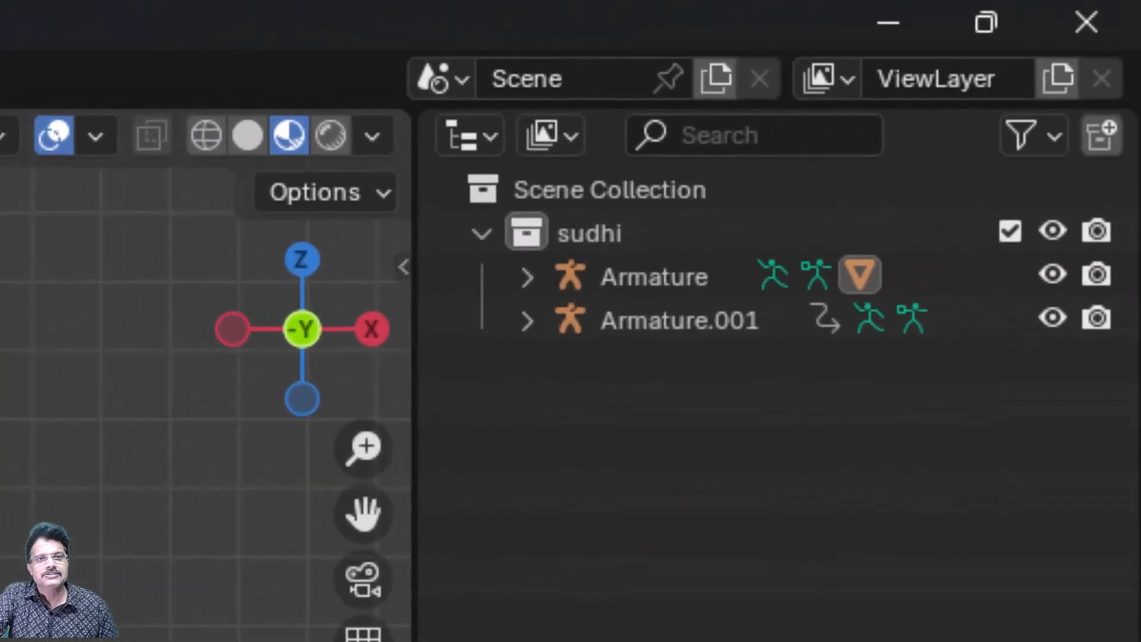
{"action": "left_click", "coordinate": [700, 287]}
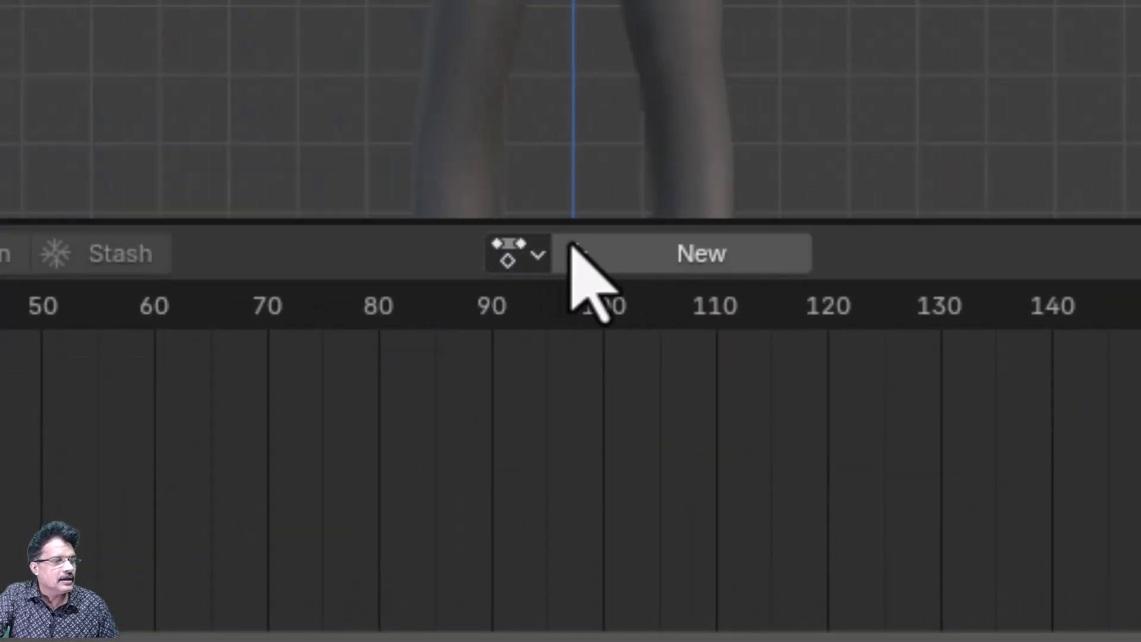
{"action": "left_click", "coordinate": [538, 253]}
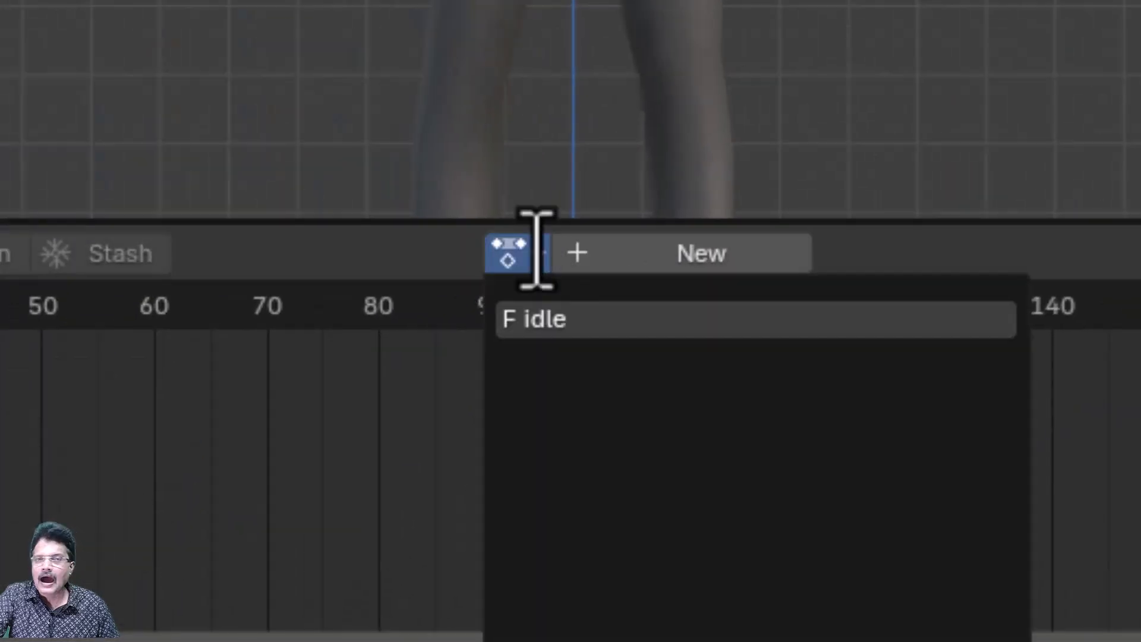
{"action": "left_click", "coordinate": [565, 324]}
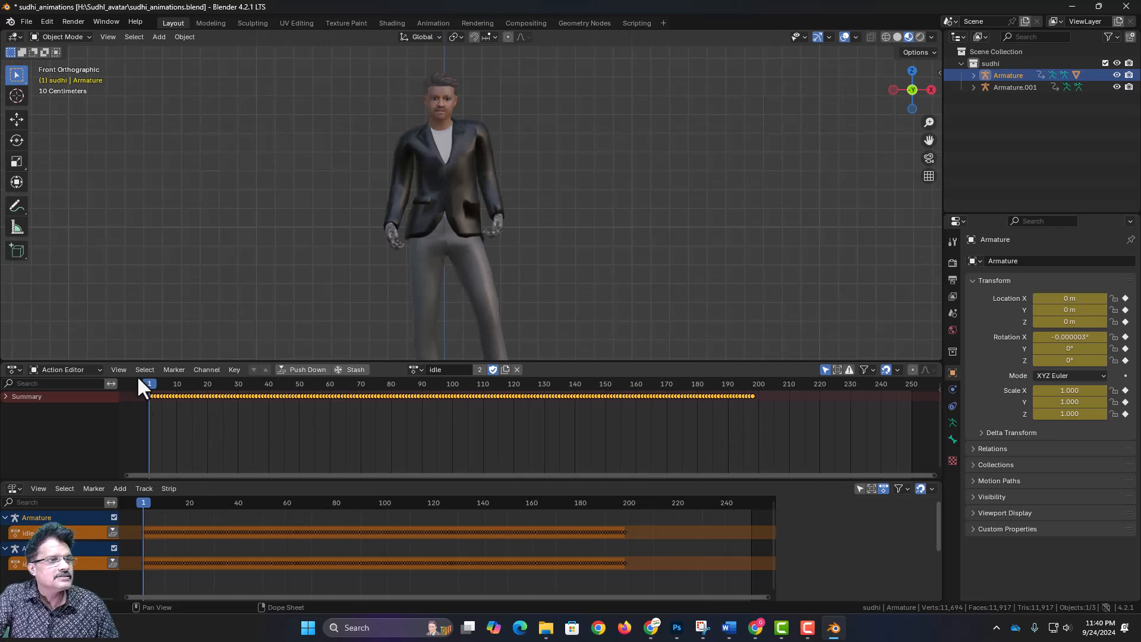
{"action": "left_click_drag", "start_coordinate": [148, 380], "coordinate": [151, 444]}
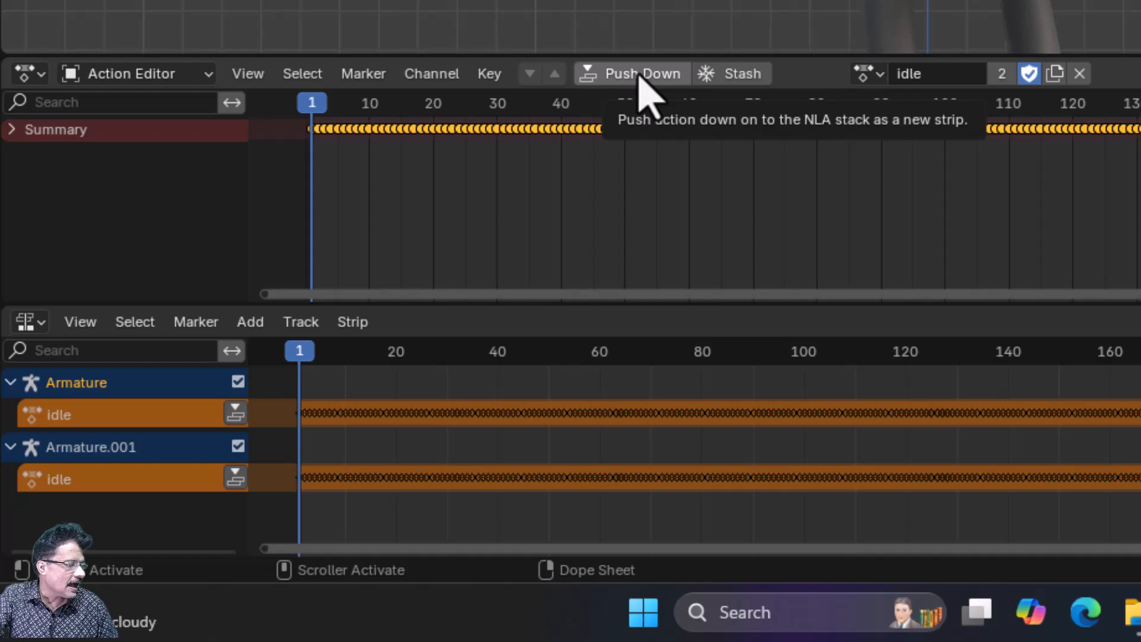
{"action": "left_click", "coordinate": [639, 76]}
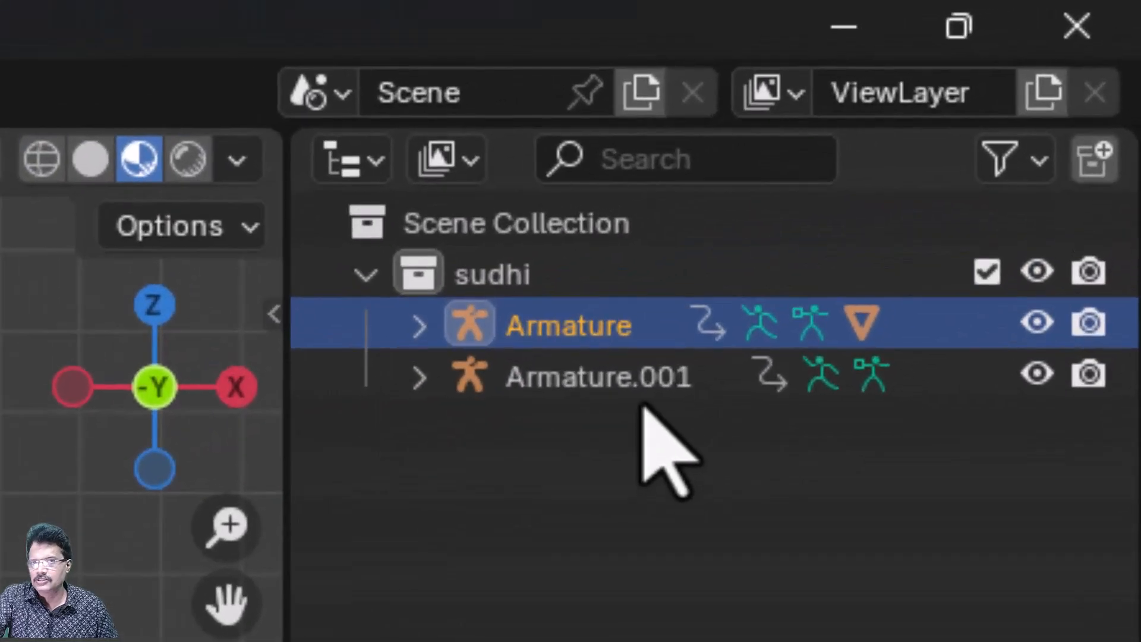
- Delete Armature.001 together with its hierarchy from the sudhi collection
{"action": "left_click", "coordinate": [1025, 89]}
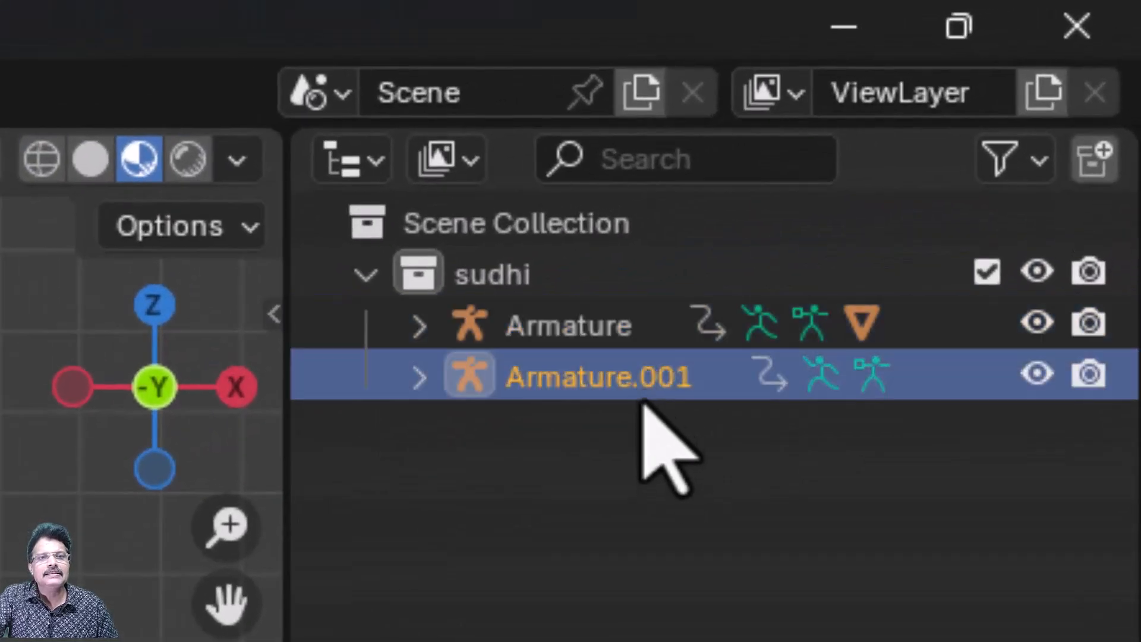
{"action": "right_click", "coordinate": [634, 389]}
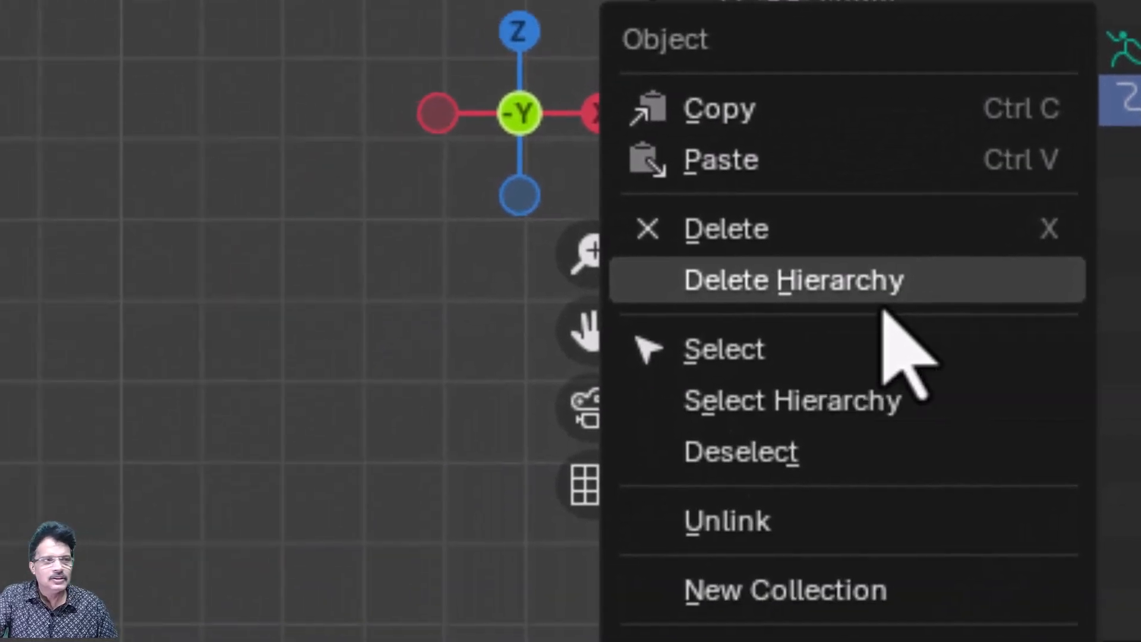
{"action": "left_click", "coordinate": [884, 309]}
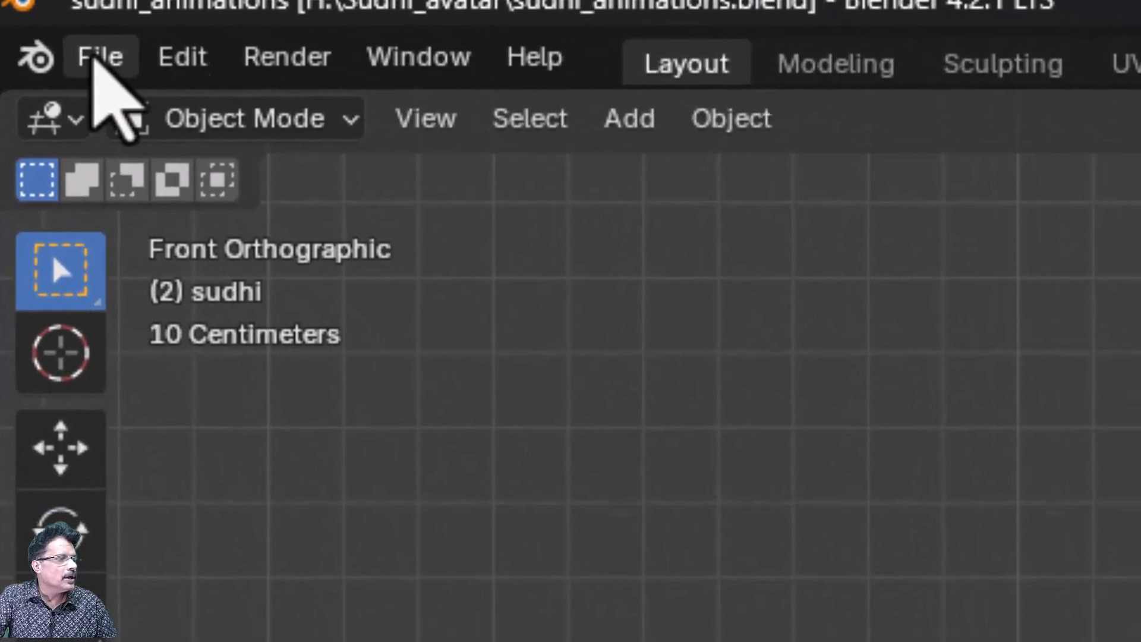
- Import Waving.fbx from the avatar folder with the default FBX options
{"action": "left_click", "coordinate": [27, 22]}
{"action": "mouse_move", "coordinate": [101, 386]}
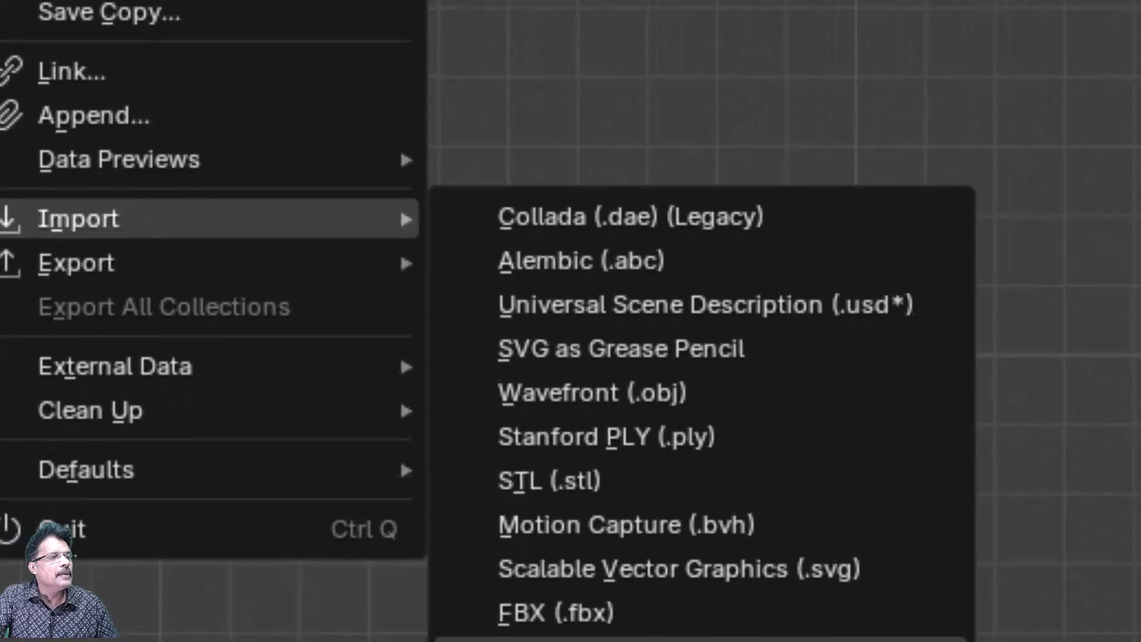
{"action": "left_click", "coordinate": [677, 613]}
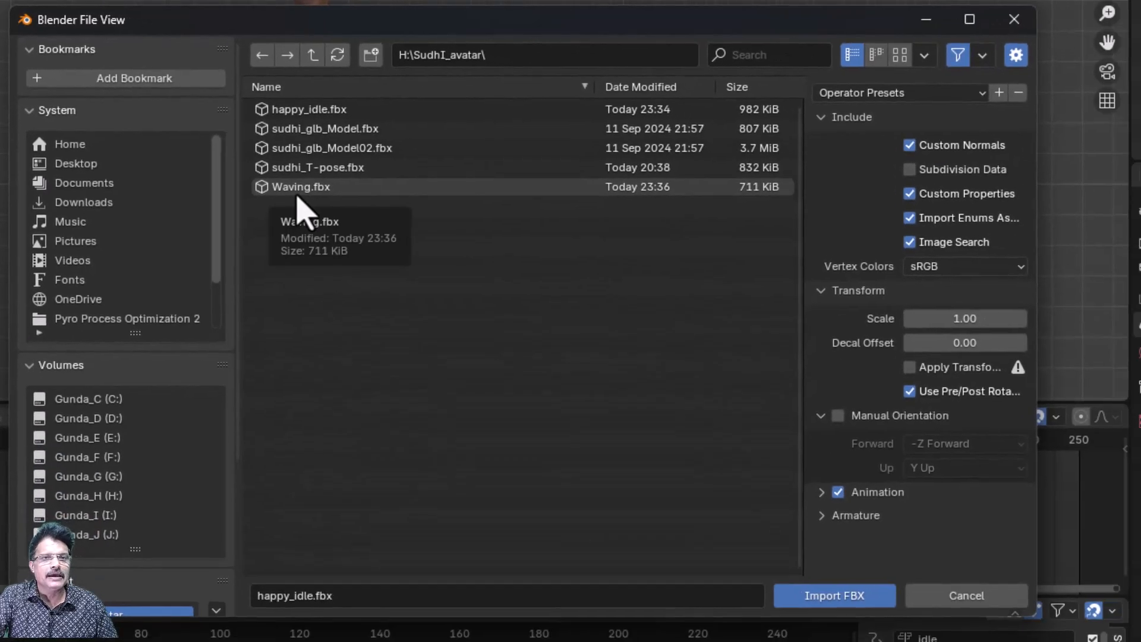
{"action": "left_click", "coordinate": [301, 189]}
{"action": "double_click", "coordinate": [301, 189]}
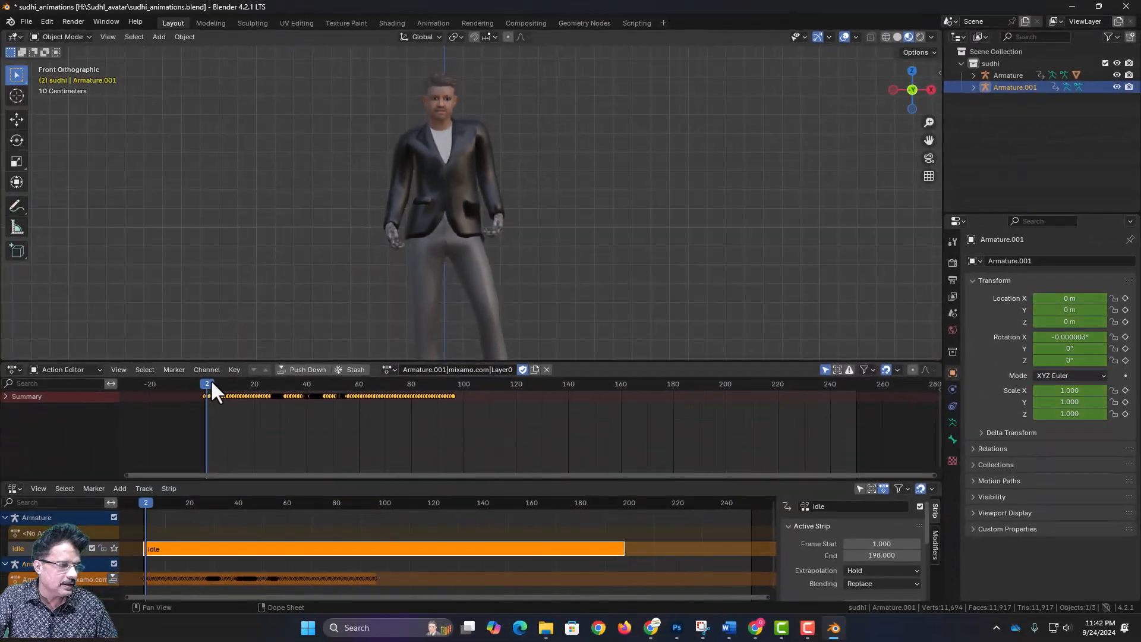
- Rename the newly imported action as waving and assign it to the avatar's body mesh, sudhi_body
{"action": "left_click_drag", "start_coordinate": [210, 380], "coordinate": [198, 430]}
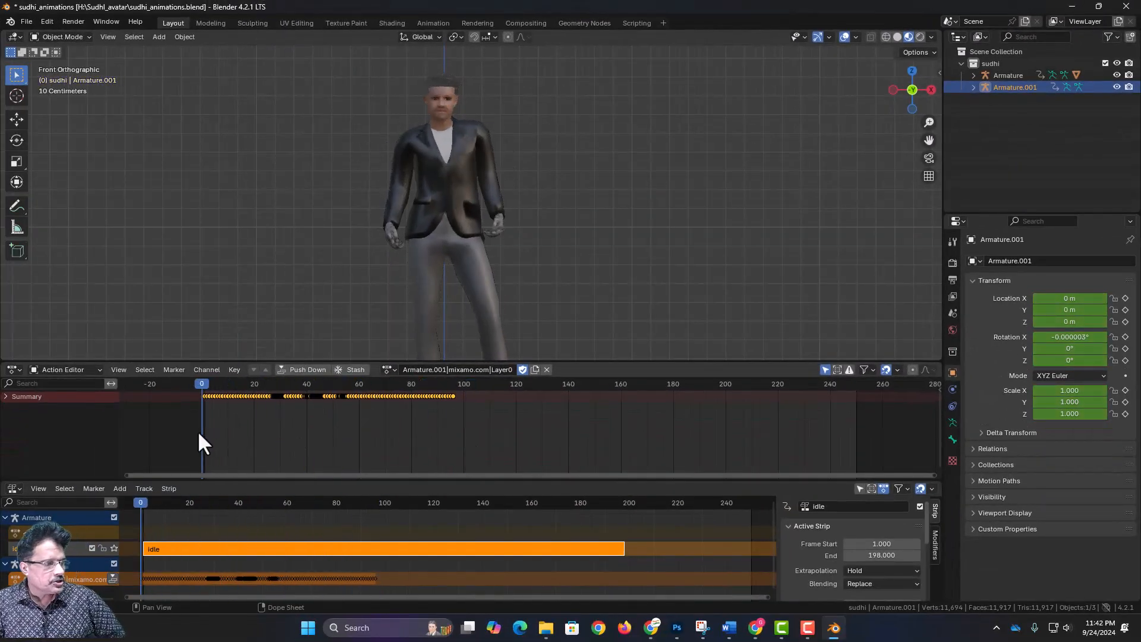
{"action": "left_click", "coordinate": [448, 272]}
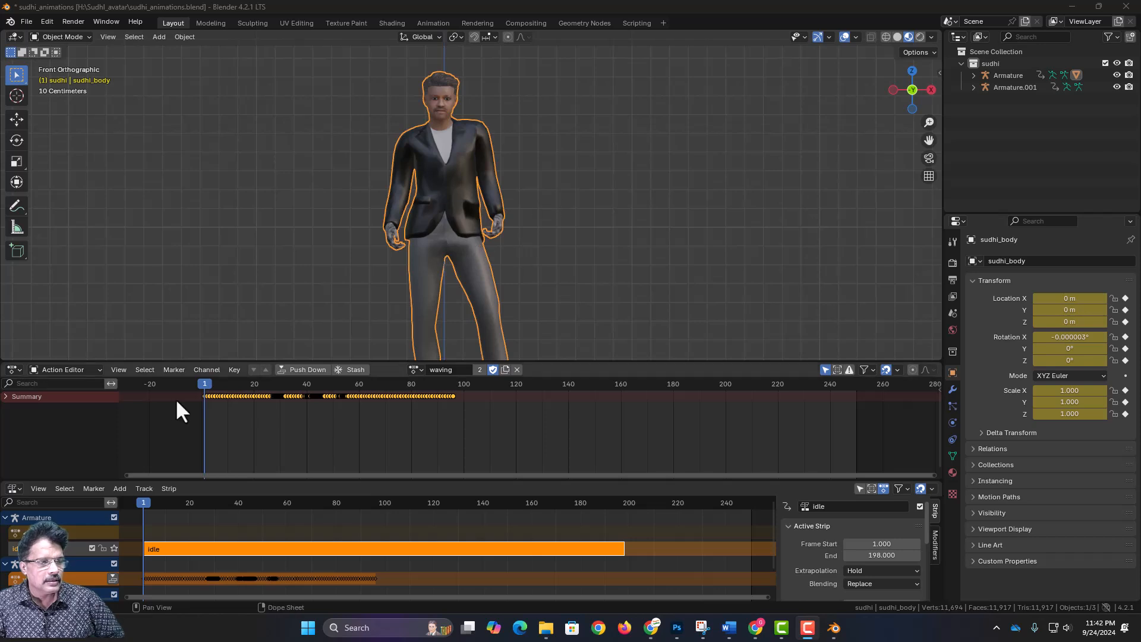
- Place the playhead at the idle strip's end, frame 198, and import Waving.fbx from the avatar folder
{"action": "left_click_drag", "start_coordinate": [205, 384], "coordinate": [206, 452]}
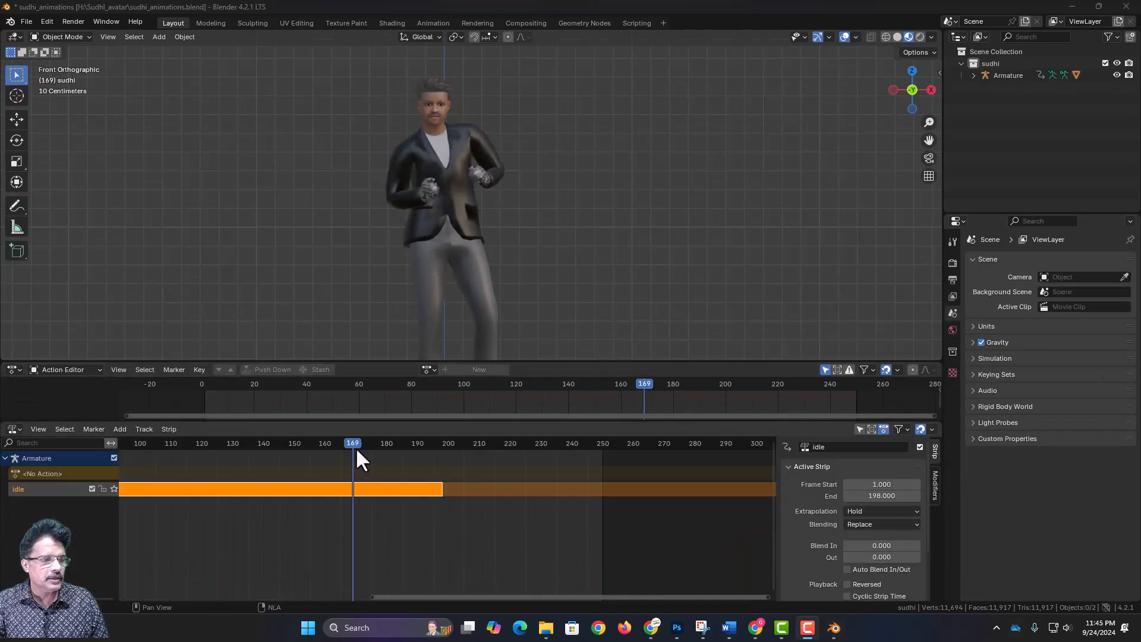
{"action": "left_click_drag", "start_coordinate": [355, 443], "coordinate": [431, 541]}
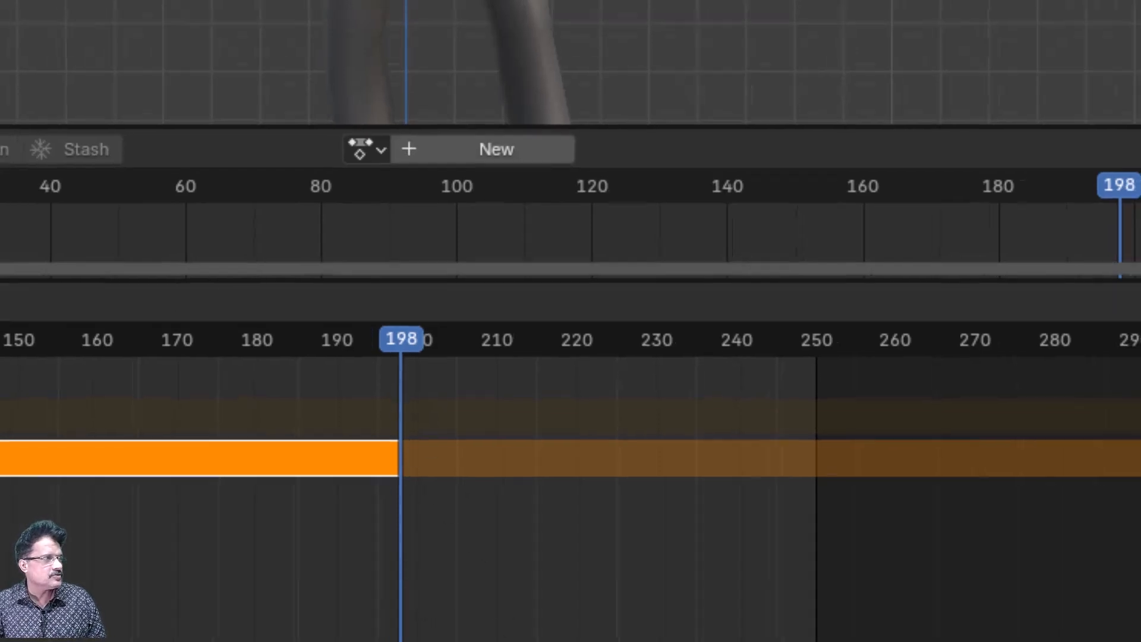
{"action": "left_click", "coordinate": [30, 24]}
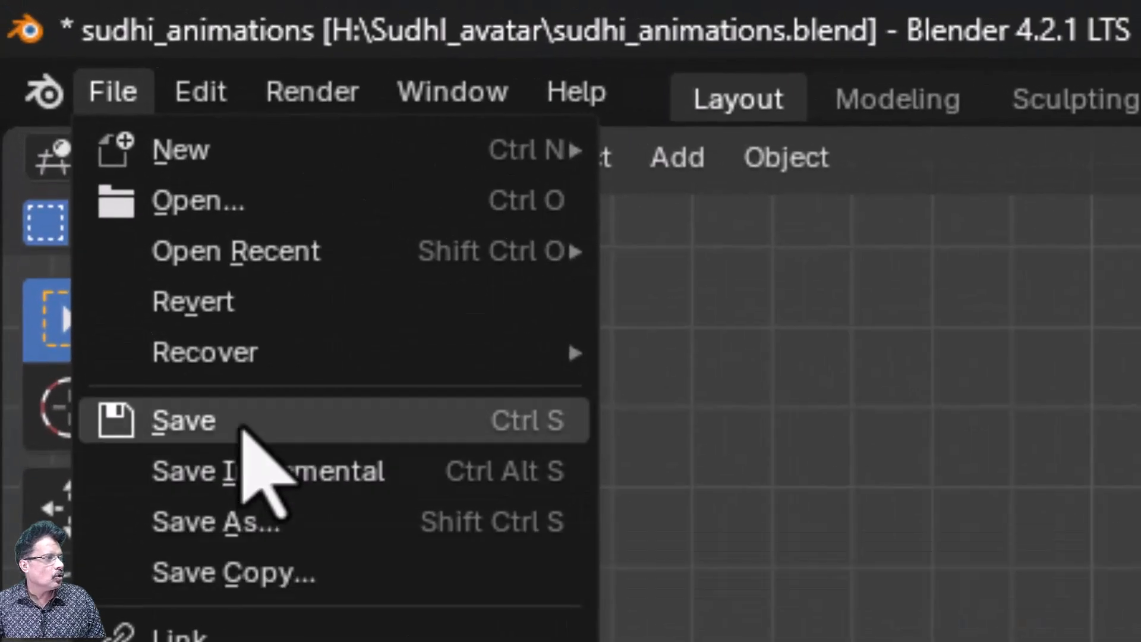
{"action": "left_click", "coordinate": [241, 426]}
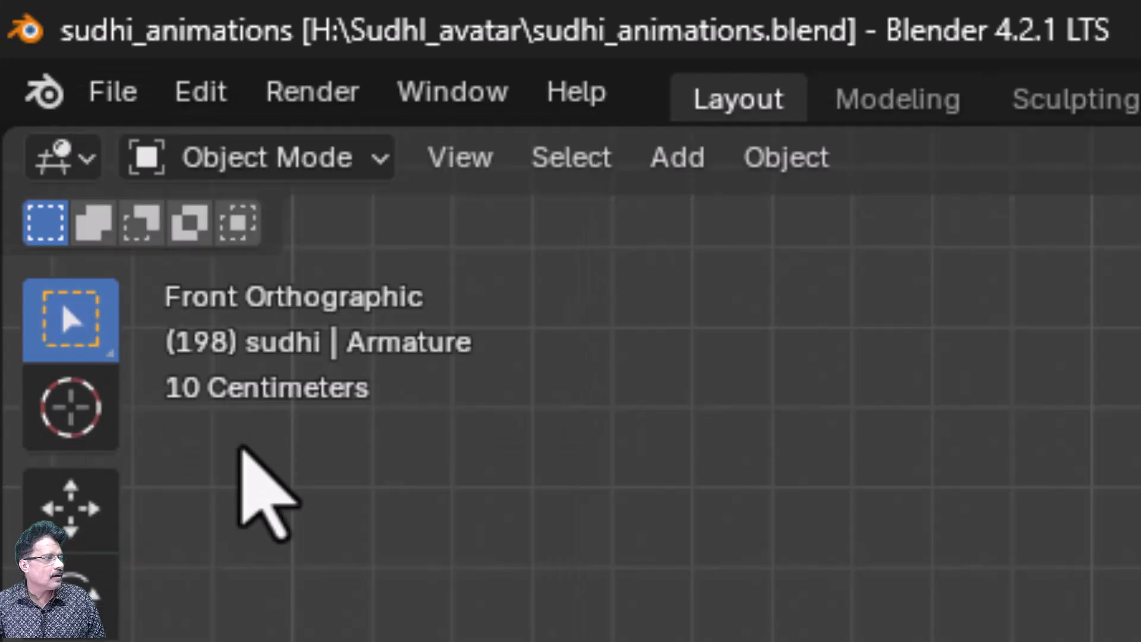
{"action": "left_click", "coordinate": [121, 98]}
{"action": "mouse_move", "coordinate": [130, 423]}
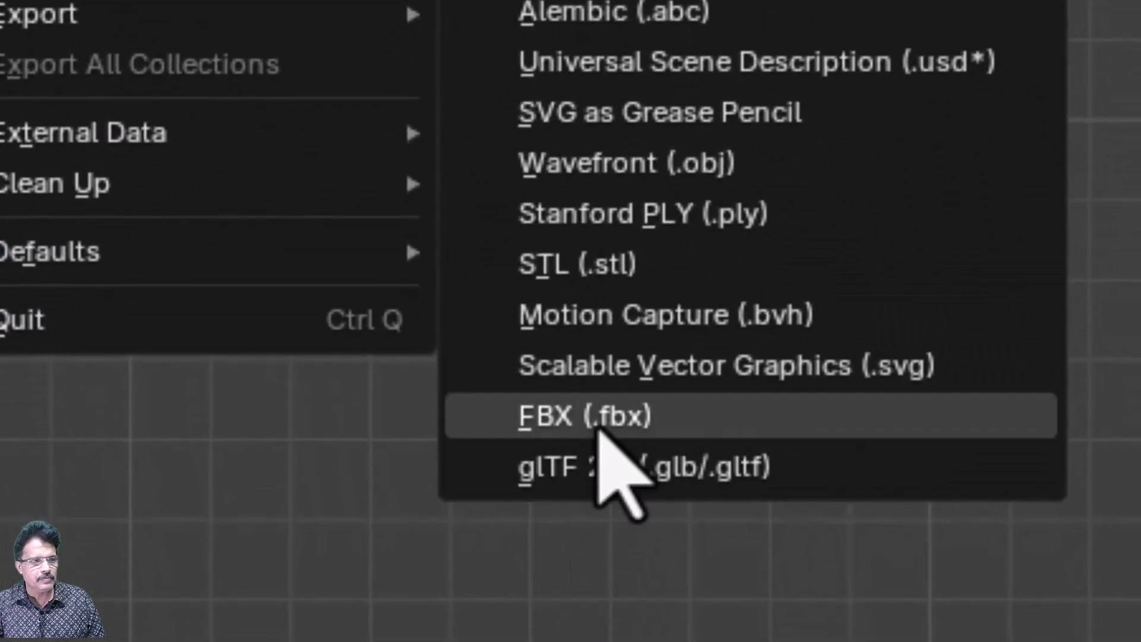
{"action": "left_click", "coordinate": [596, 489]}
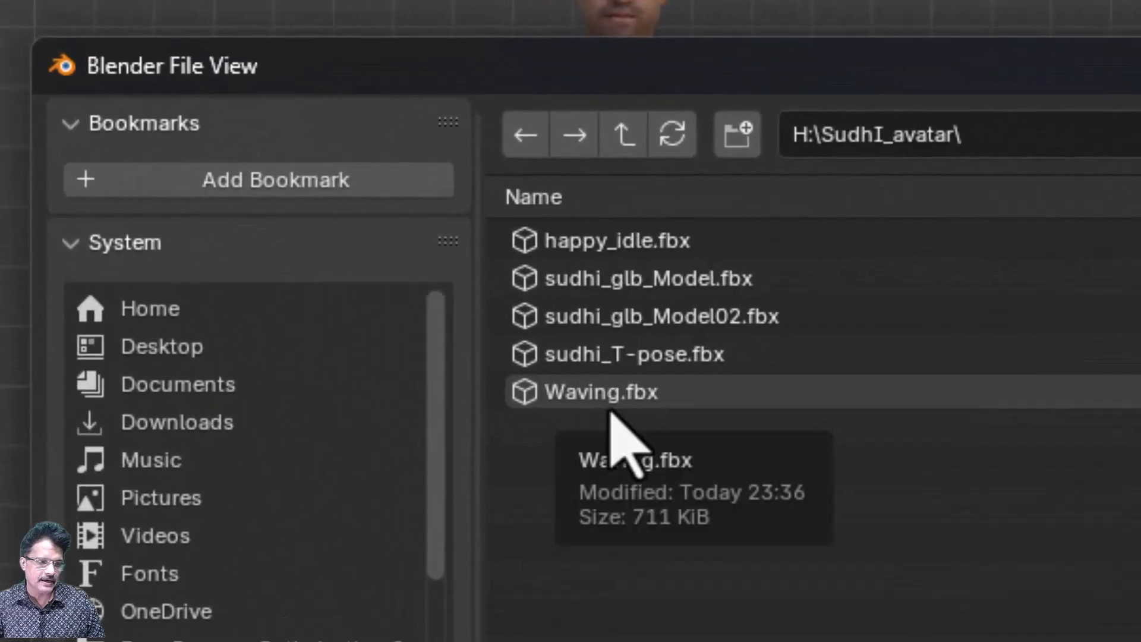
{"action": "double_click", "coordinate": [610, 406]}
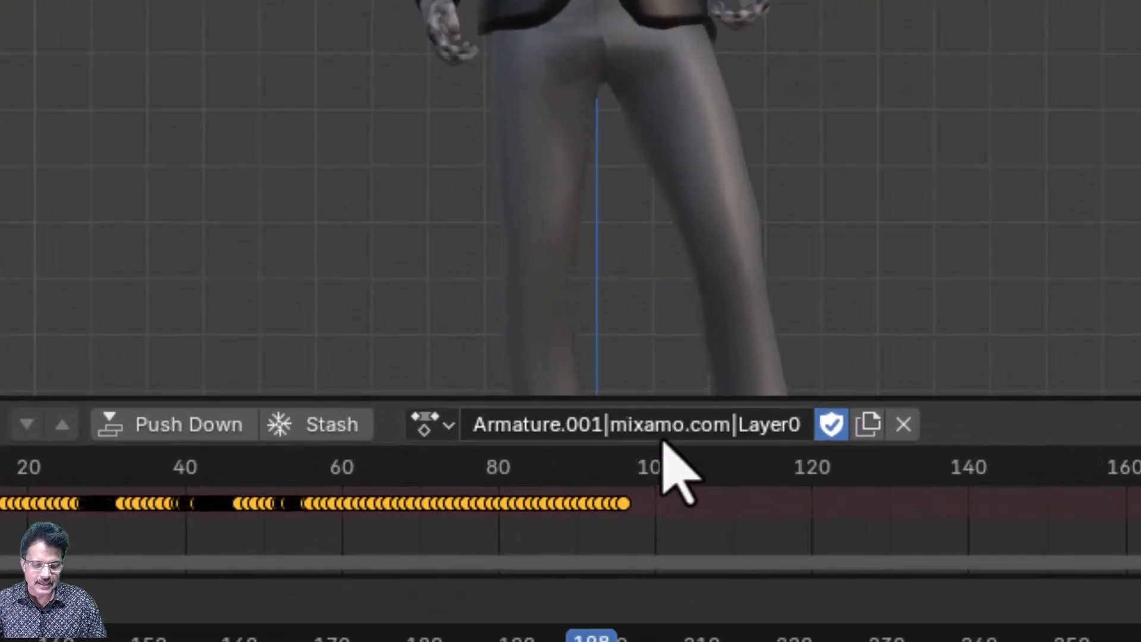
- Rename the newly imported mixamo action as waving and enlarge the Action Editor area upward
{"action": "left_click", "coordinate": [470, 369]}
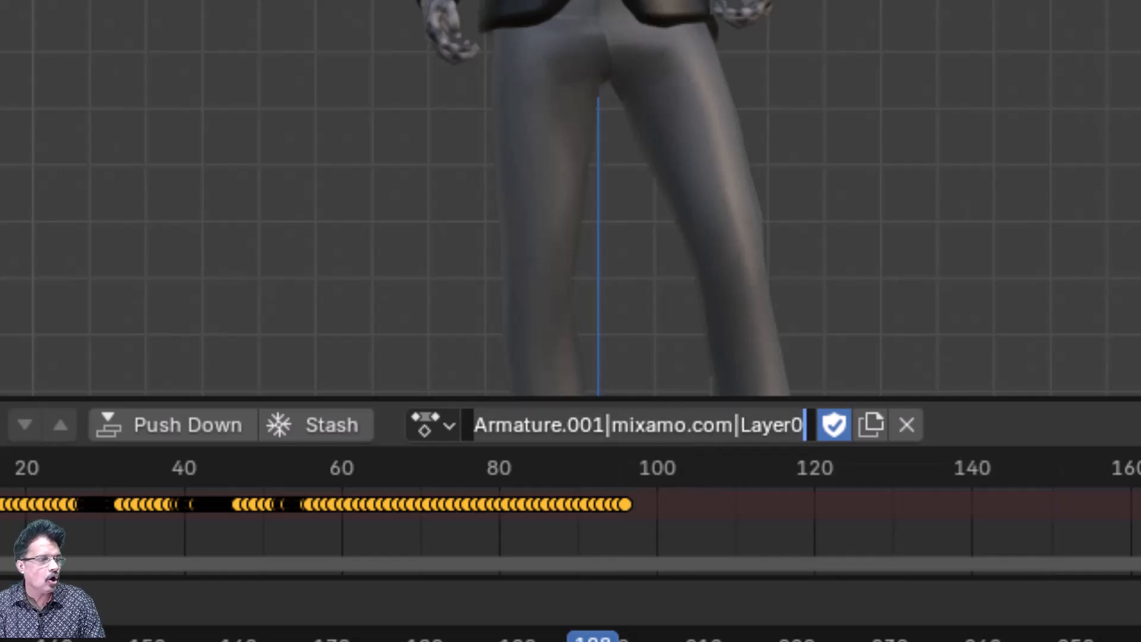
{"action": "type", "text": "w"}
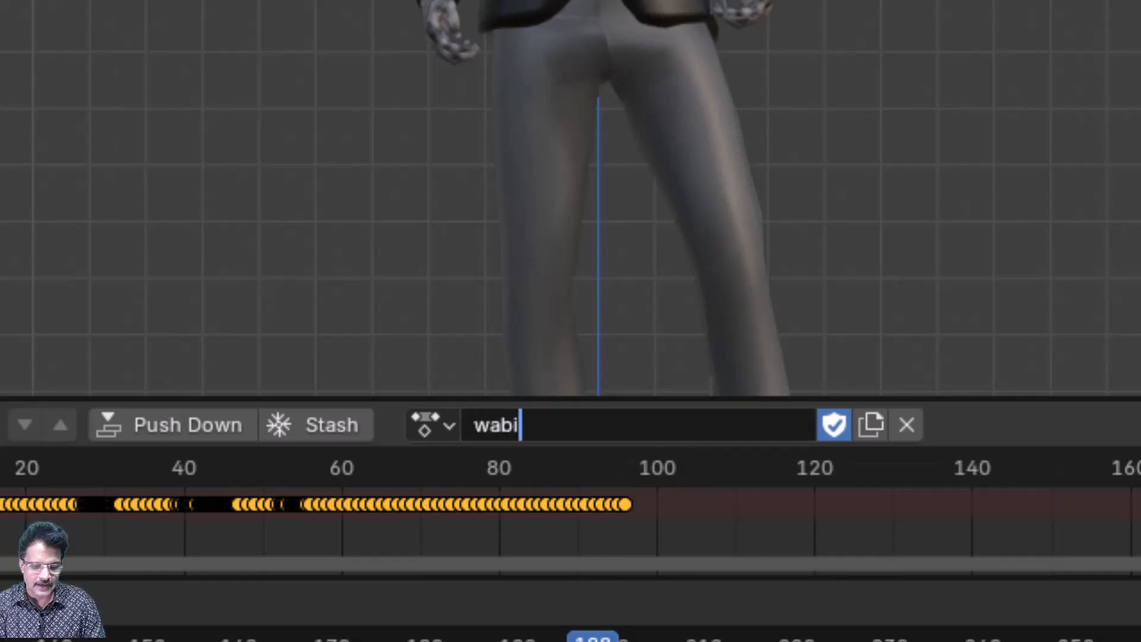
{"action": "type", "text": "aving"}
{"action": "key", "text": "Return"}
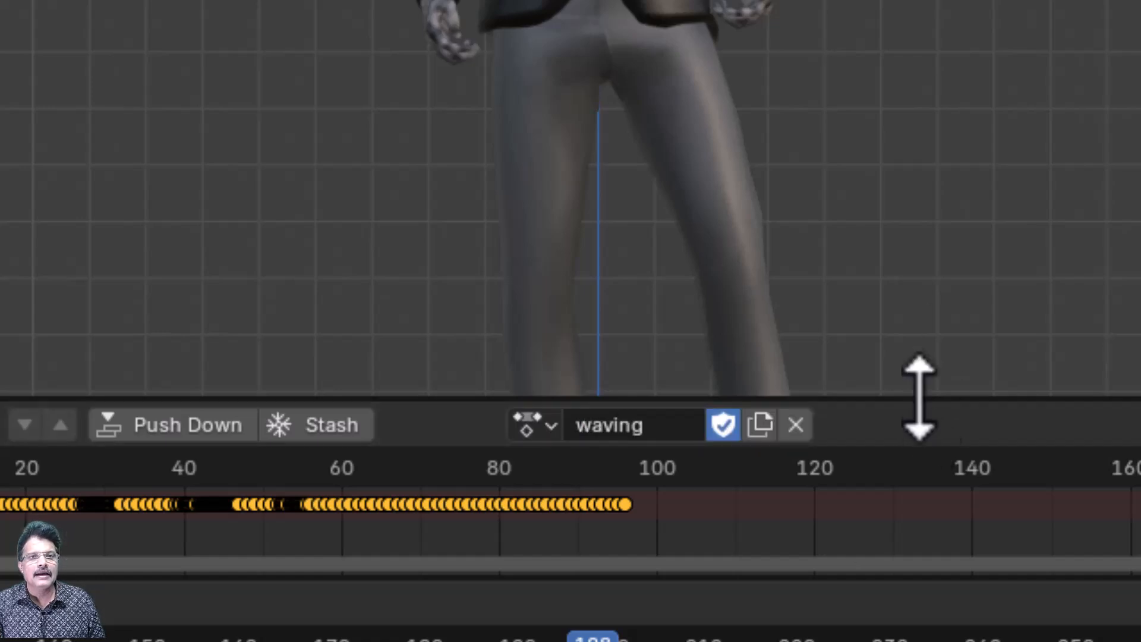
{"action": "left_click_drag", "start_coordinate": [920, 398], "coordinate": [906, 224]}
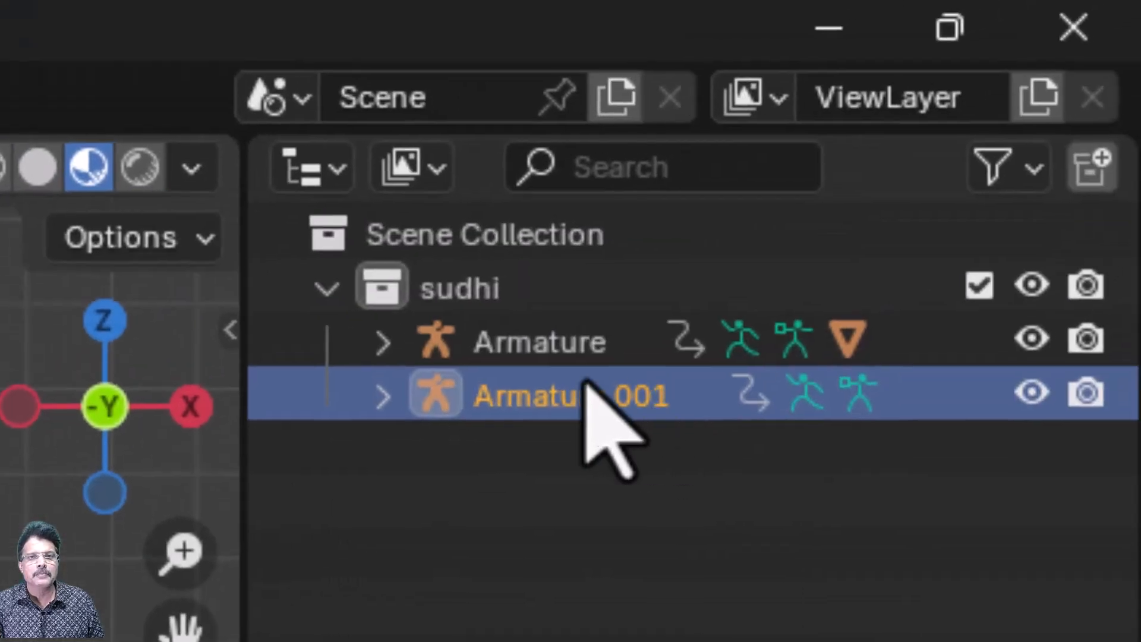
- Hide Armature.001 in the viewport and renders and delete it together with its hierarchy
{"action": "left_click", "coordinate": [1031, 394]}
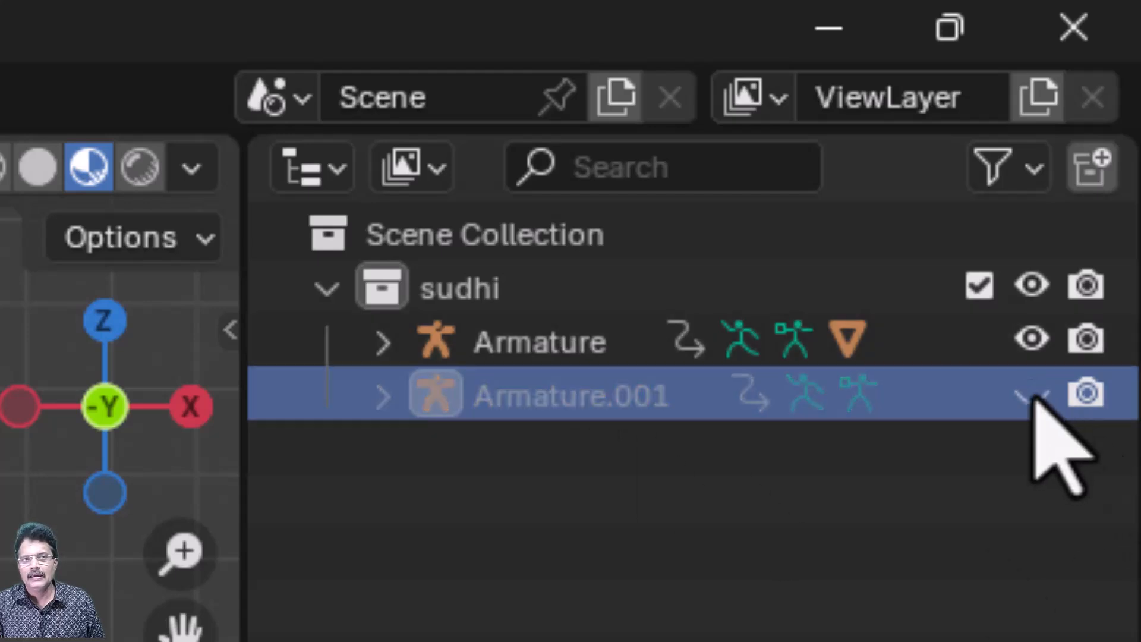
{"action": "left_click", "coordinate": [1088, 394]}
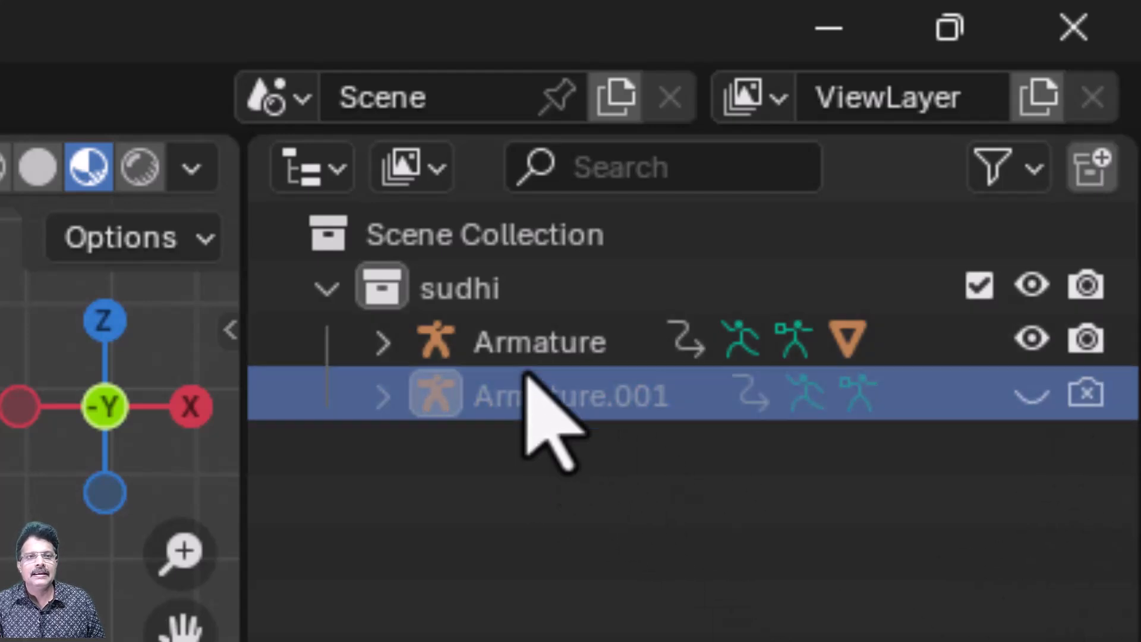
{"action": "right_click", "coordinate": [517, 398]}
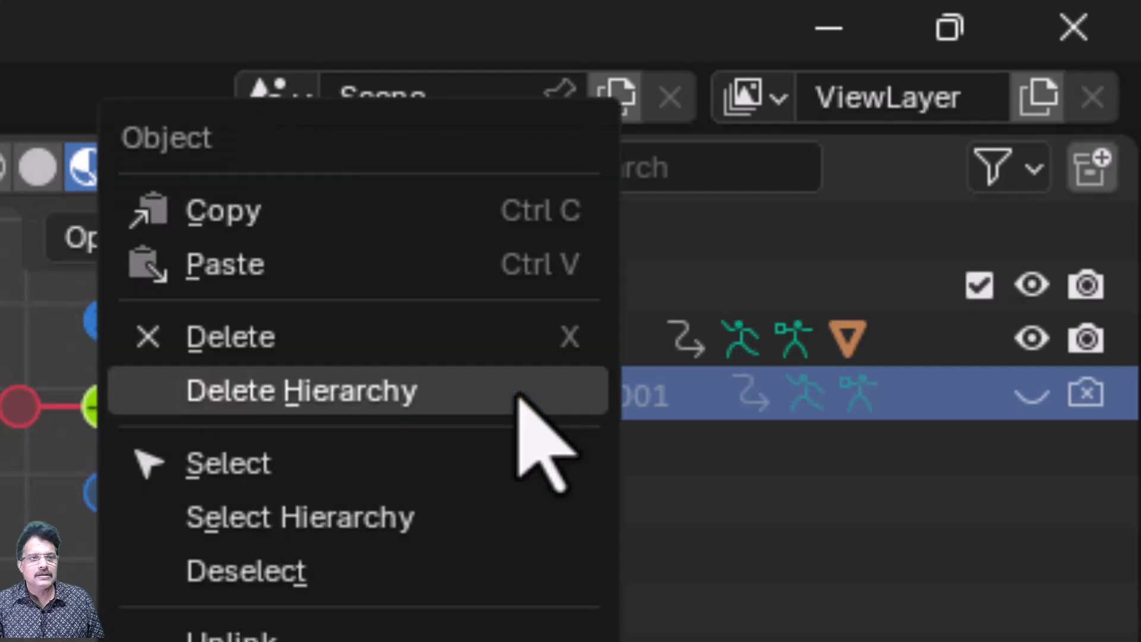
{"action": "left_click", "coordinate": [517, 392]}
- Assign the waving action to the avatar's Armature, and push it down onto the NLA stack as a new strip
{"action": "left_click", "coordinate": [581, 355]}
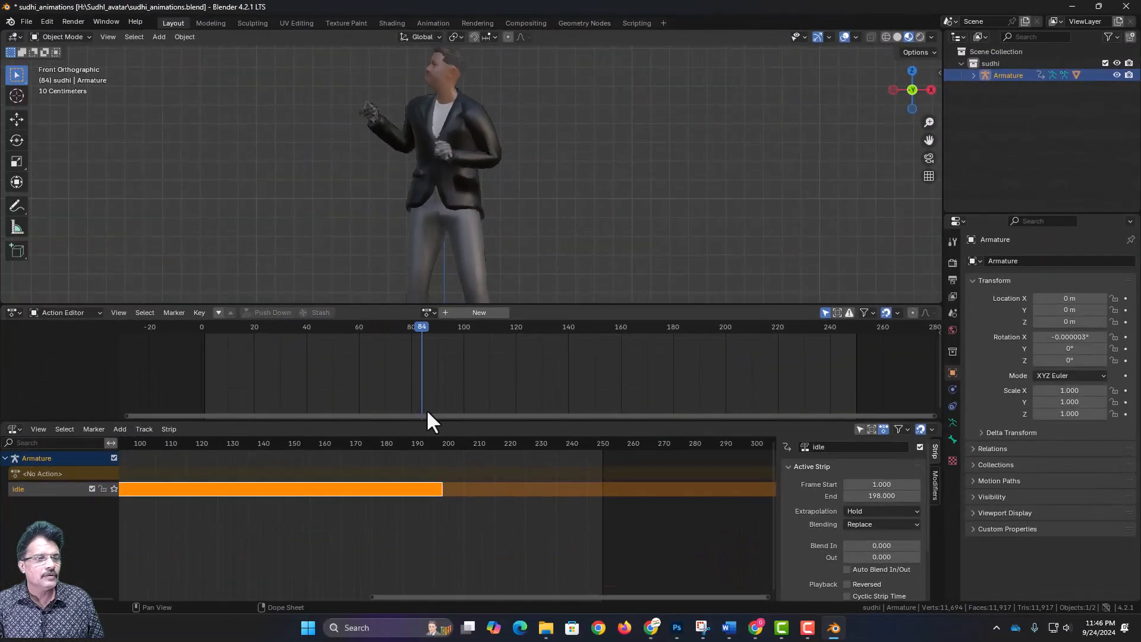
{"action": "left_click_drag", "start_coordinate": [427, 413], "coordinate": [771, 438]}
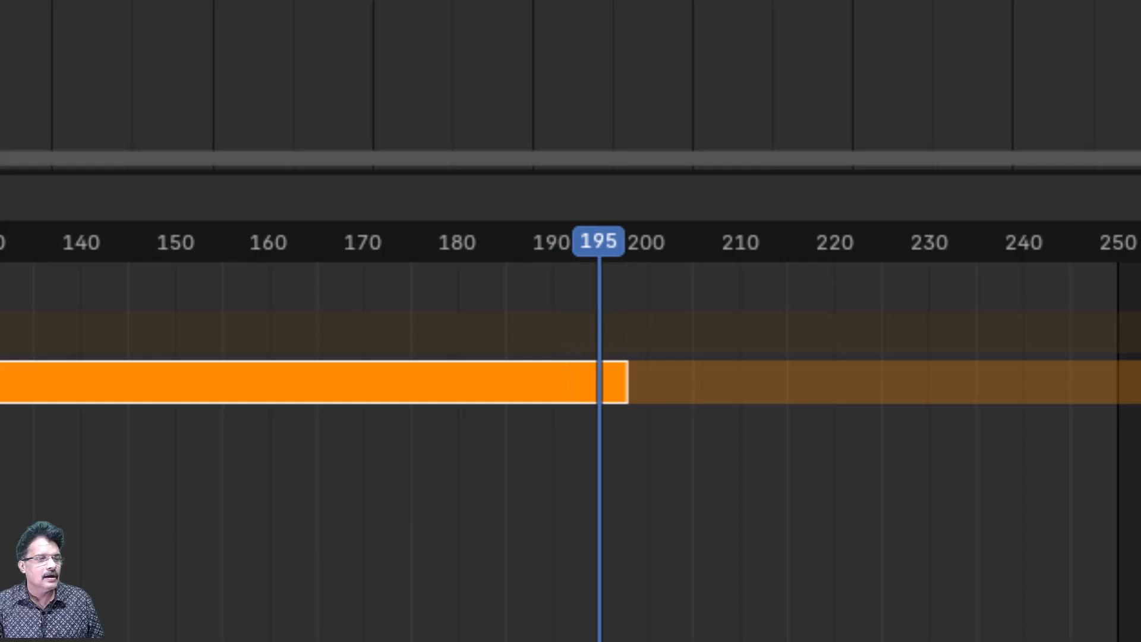
{"action": "left_click_drag", "start_coordinate": [599, 241], "coordinate": [646, 241]}
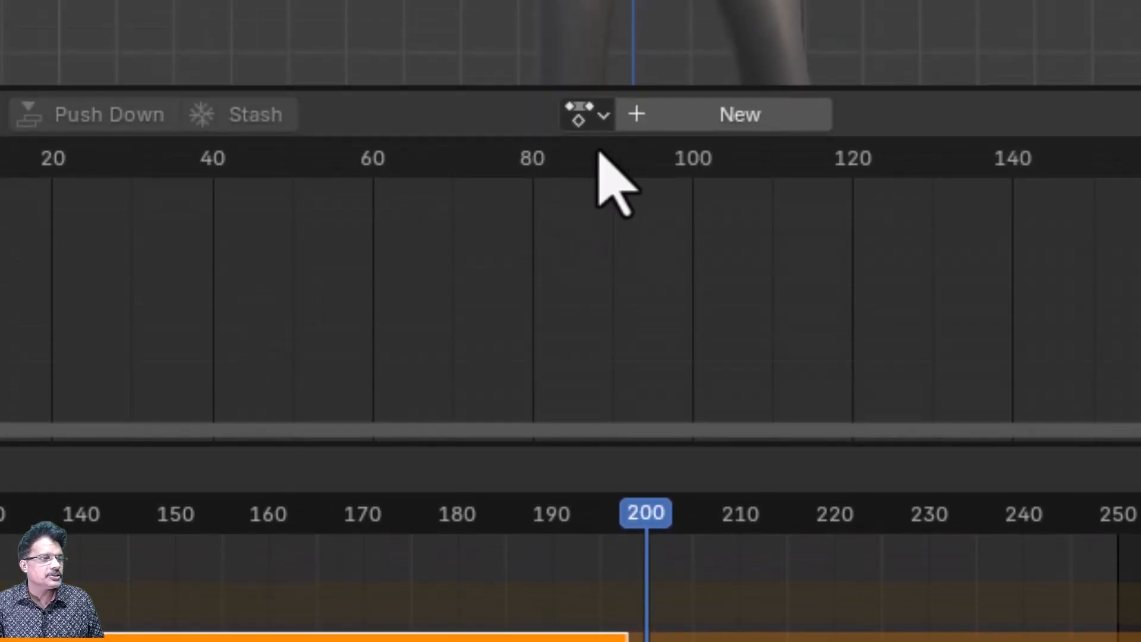
{"action": "left_click", "coordinate": [602, 114]}
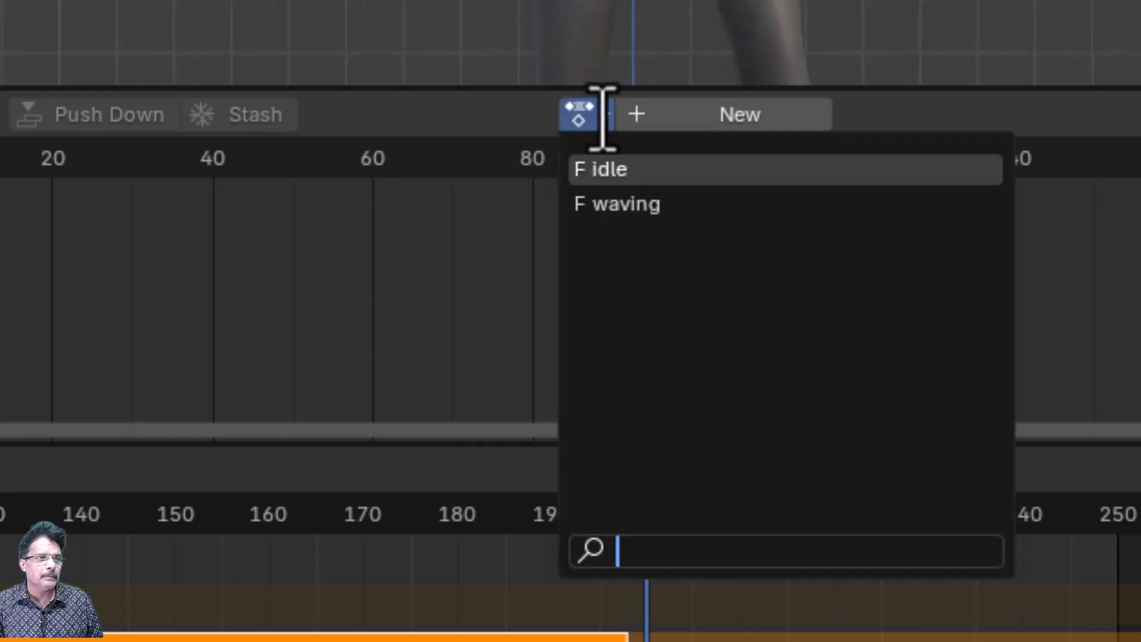
{"action": "left_click", "coordinate": [615, 204]}
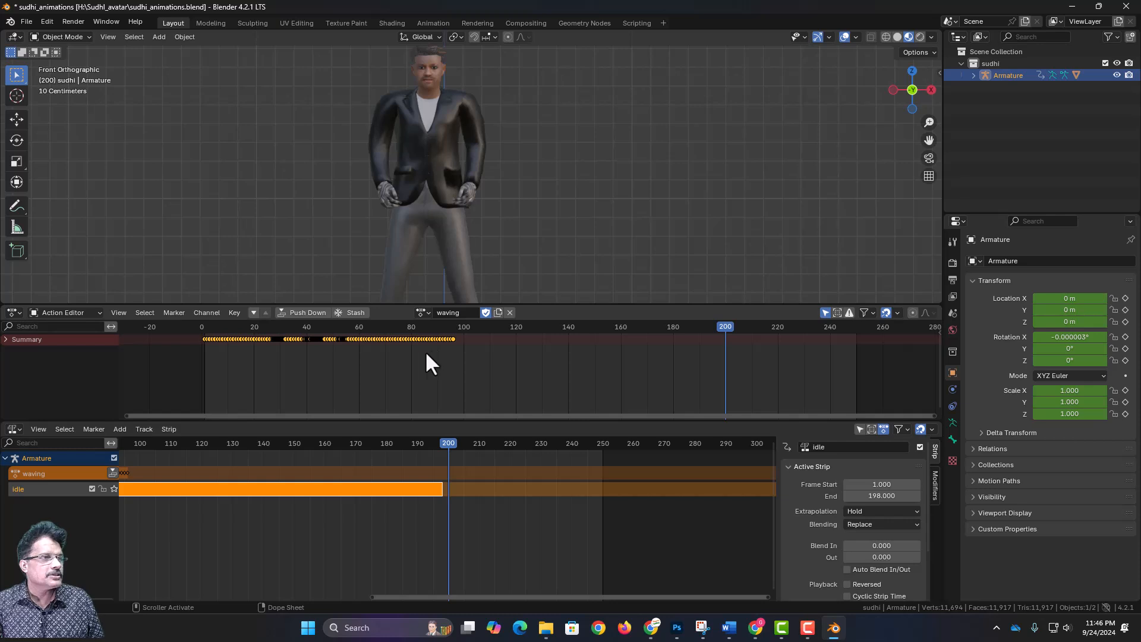
{"action": "left_click_drag", "start_coordinate": [287, 332], "coordinate": [458, 409]}
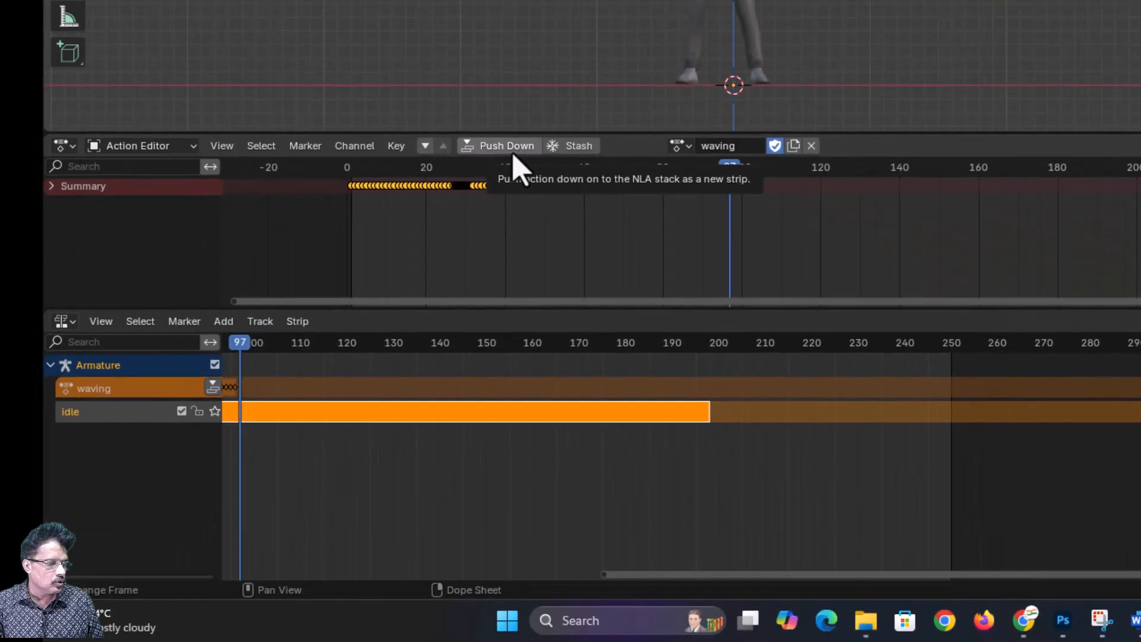
{"action": "left_click", "coordinate": [528, 344]}
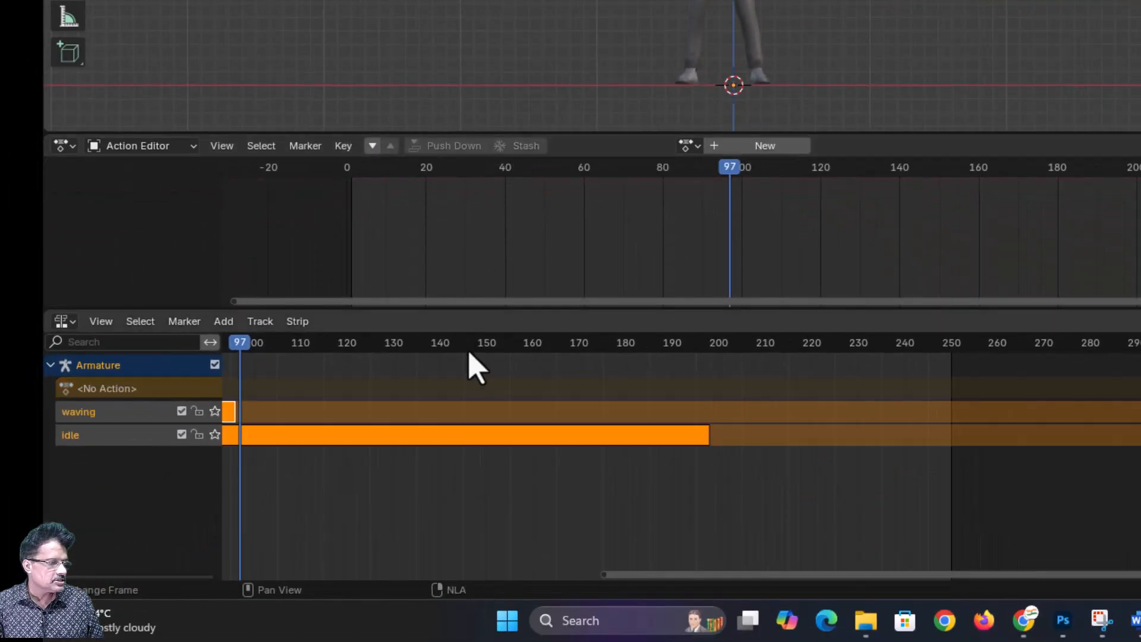
- Move the waving strip along its NLA track so it starts at frame 180, overlapping the end of the idle strip
{"action": "left_click_drag", "start_coordinate": [742, 575], "coordinate": [237, 500]}
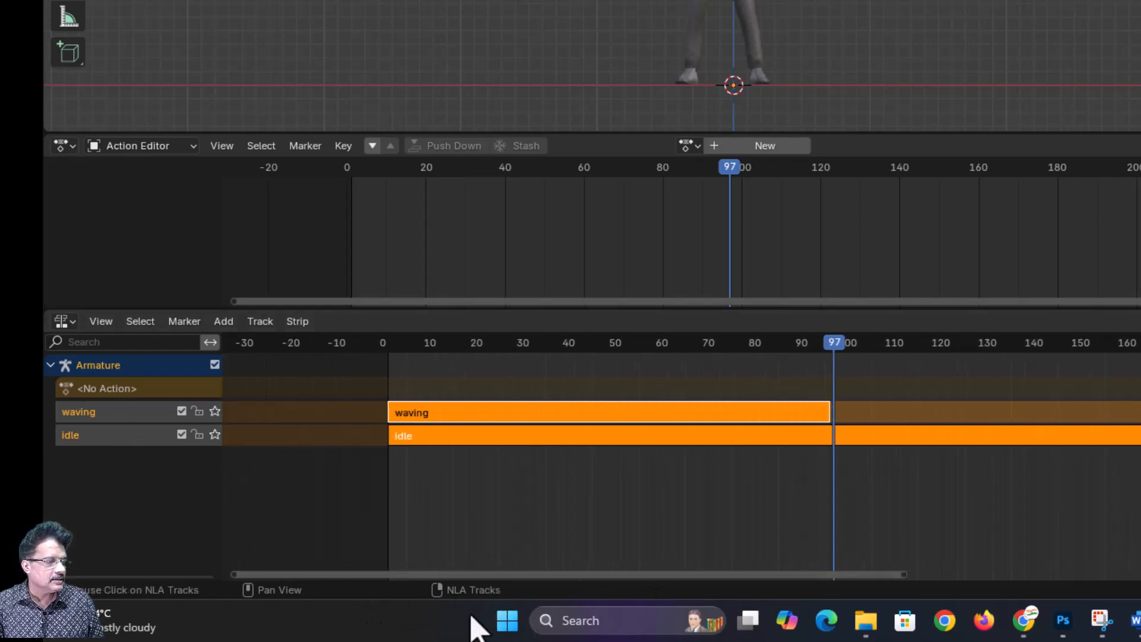
{"action": "left_click", "coordinate": [565, 571]}
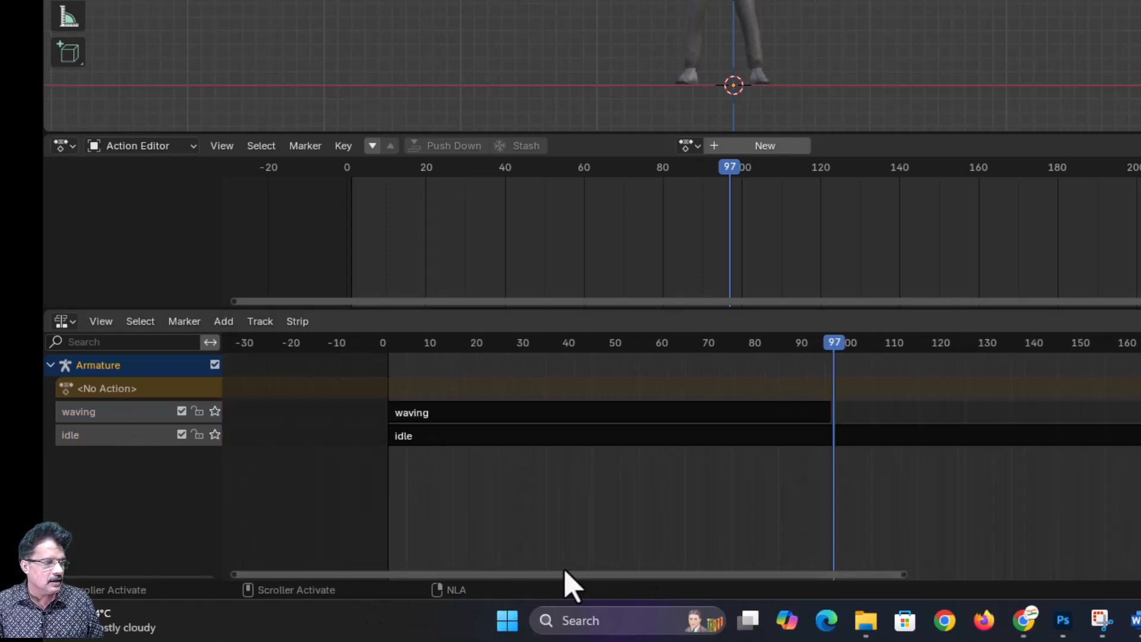
{"action": "left_click", "coordinate": [492, 416]}
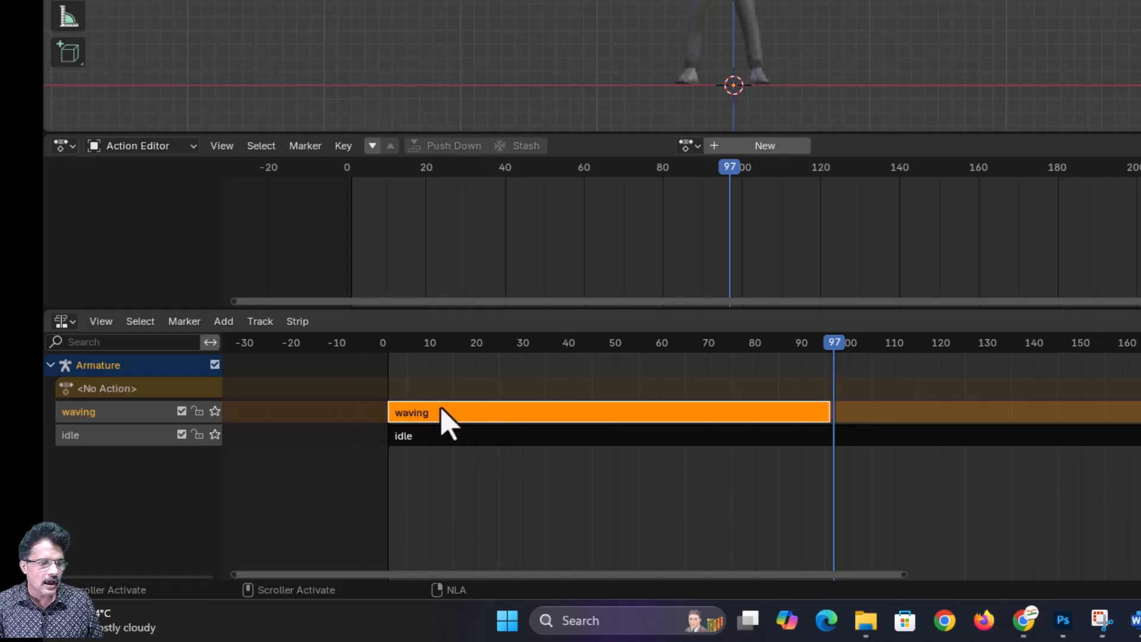
{"action": "key", "text": "g"}
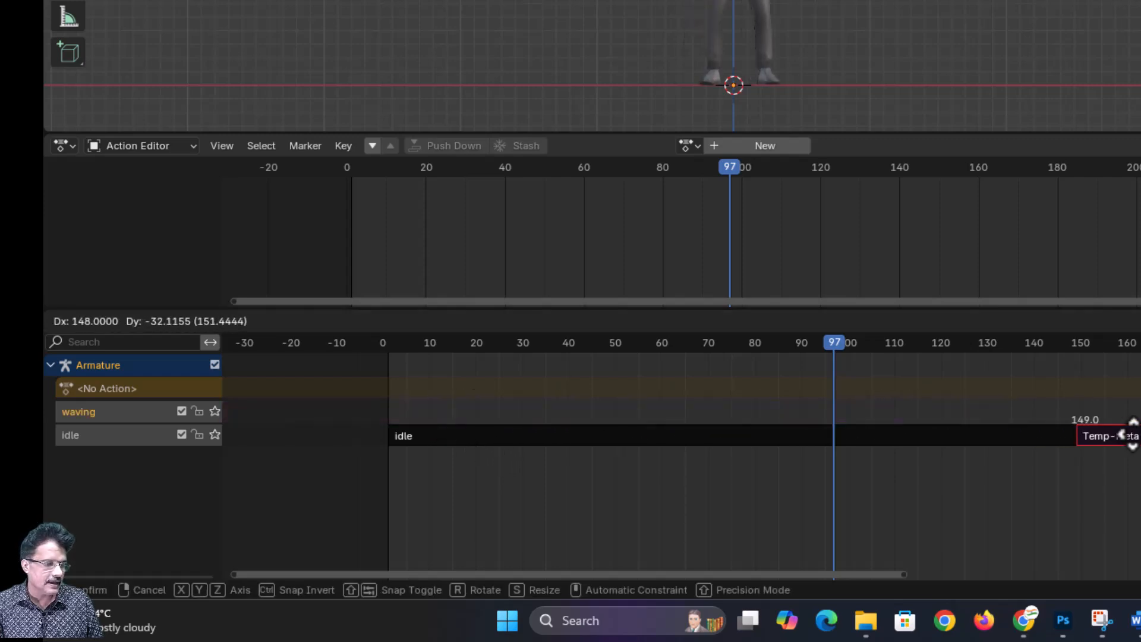
{"action": "left_click", "coordinate": [1129, 416]}
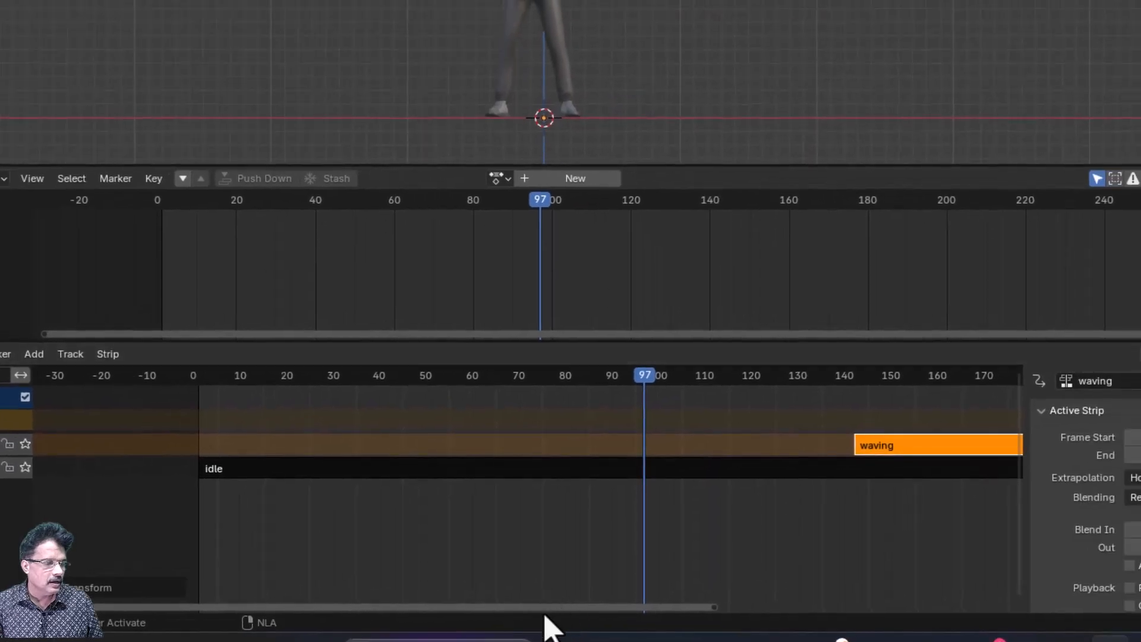
{"action": "left_click_drag", "start_coordinate": [545, 608], "coordinate": [851, 603]}
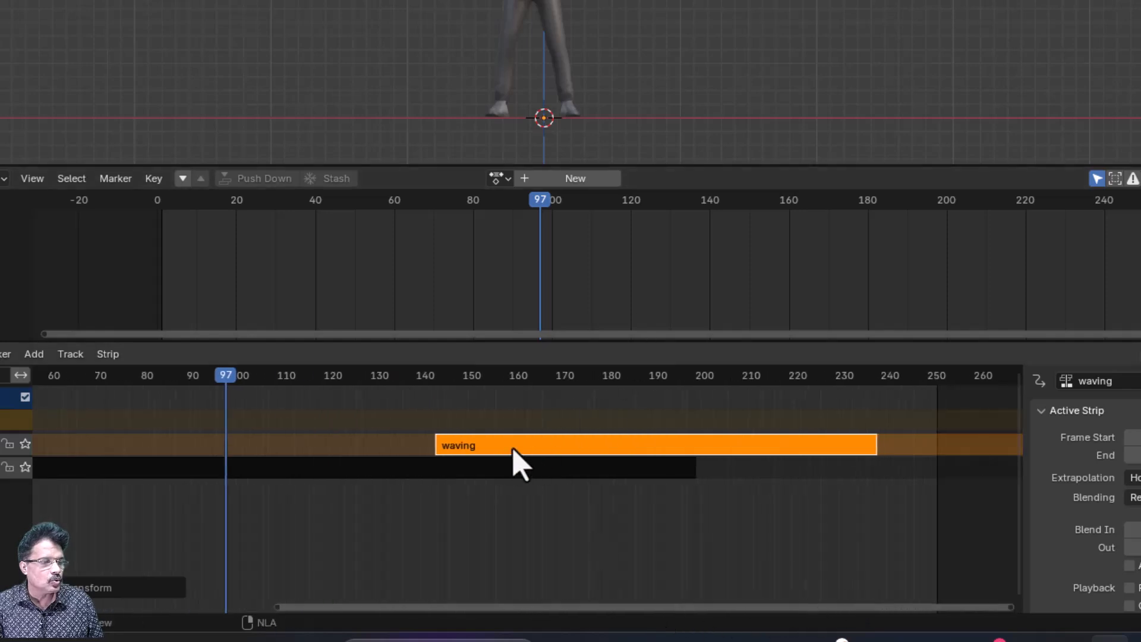
{"action": "key", "text": "g"}
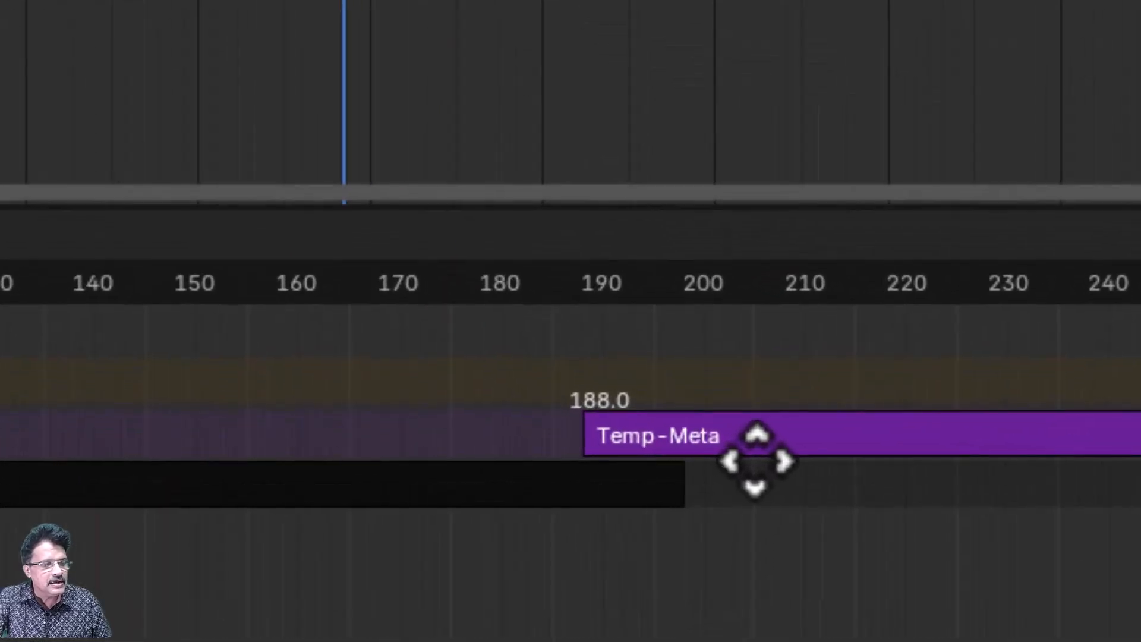
{"action": "left_click", "coordinate": [676, 473]}
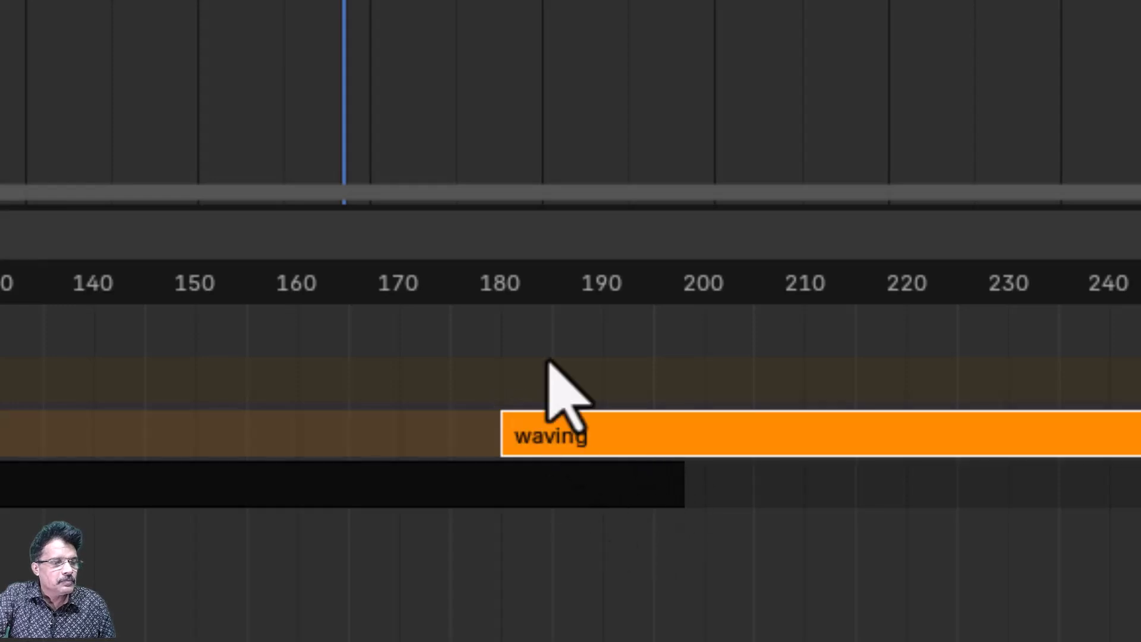
- Switch the Action Editor area to the Timeline editor
{"action": "left_click", "coordinate": [498, 300]}
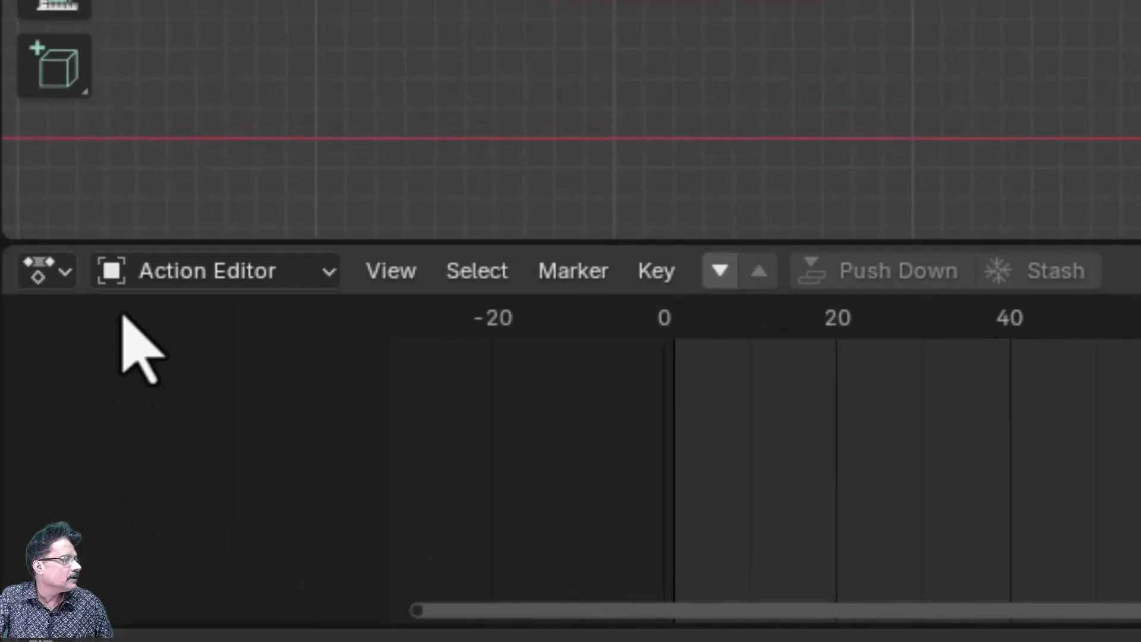
{"action": "left_click", "coordinate": [57, 272]}
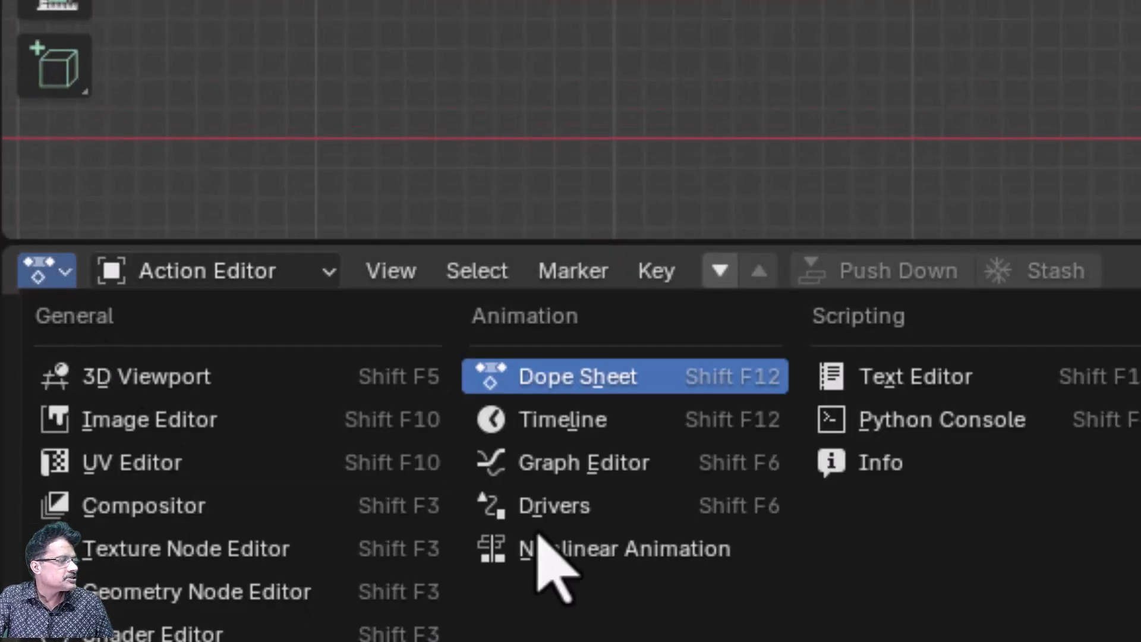
{"action": "left_click", "coordinate": [615, 416]}
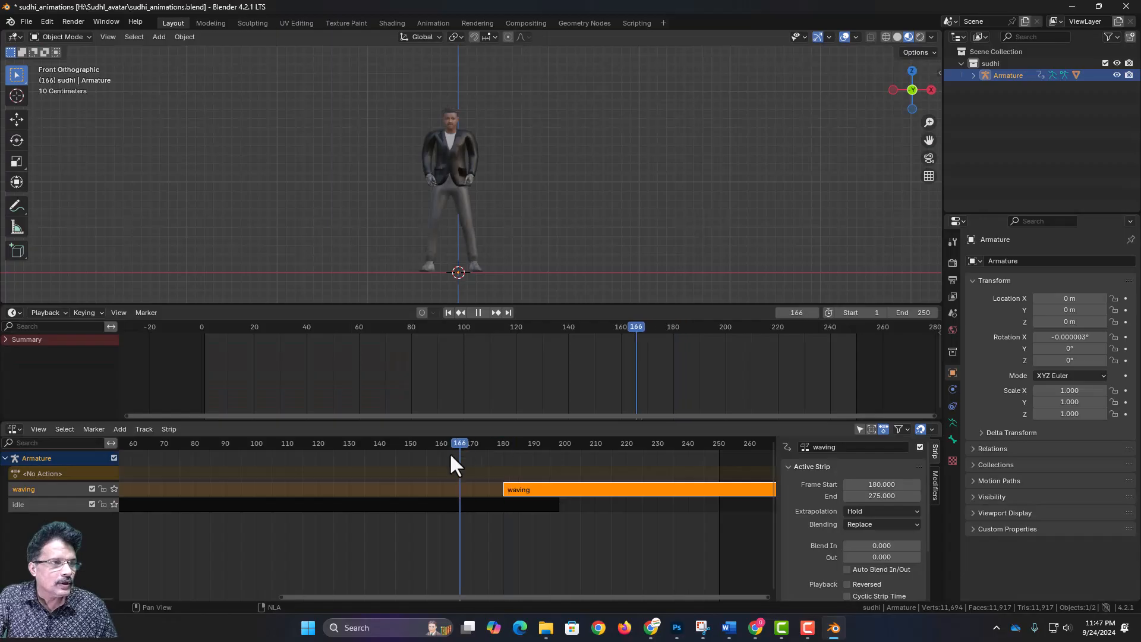
- Scrub the playhead across the overlap of the idle and waving strips to examine the avatar's motion
{"action": "left_click_drag", "start_coordinate": [579, 464], "coordinate": [419, 514]}
{"action": "left_click_drag", "start_coordinate": [549, 504], "coordinate": [493, 521]}
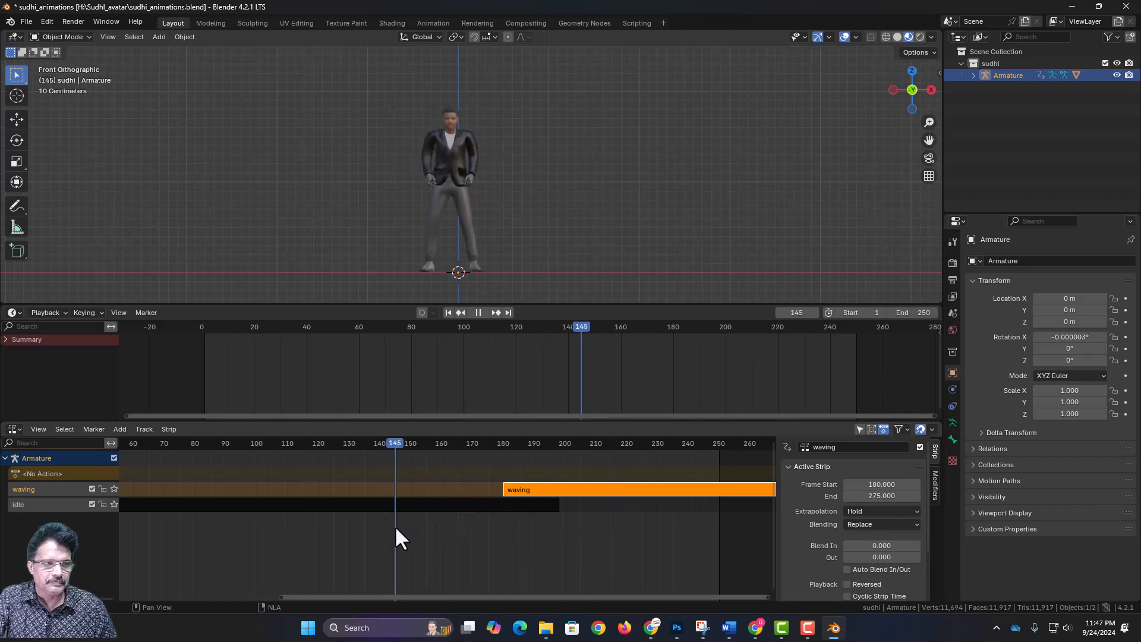
{"action": "left_click_drag", "start_coordinate": [396, 527], "coordinate": [587, 525]}
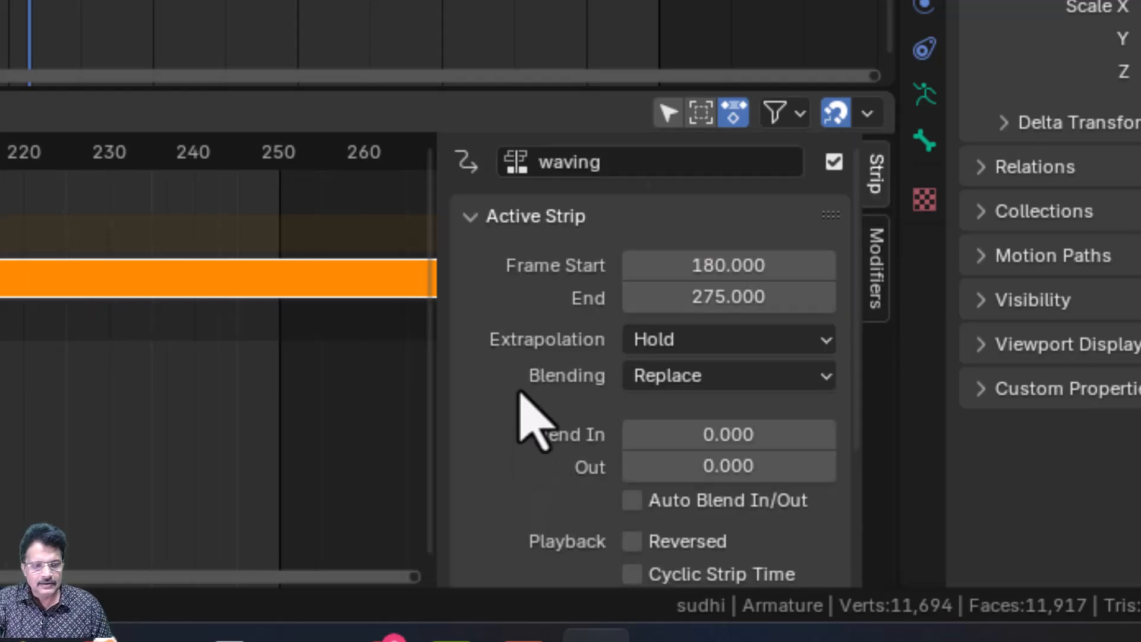
- Set the waving strip's extrapolation to Nothing and play the animation from within the idle strip
{"action": "left_click", "coordinate": [674, 349]}
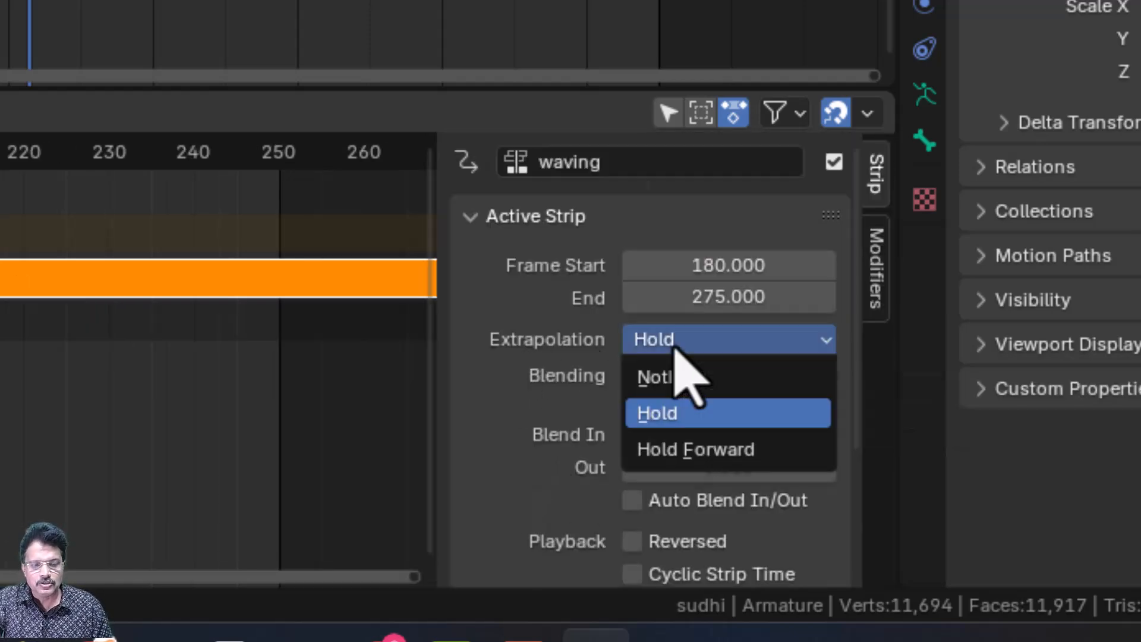
{"action": "left_click", "coordinate": [674, 375]}
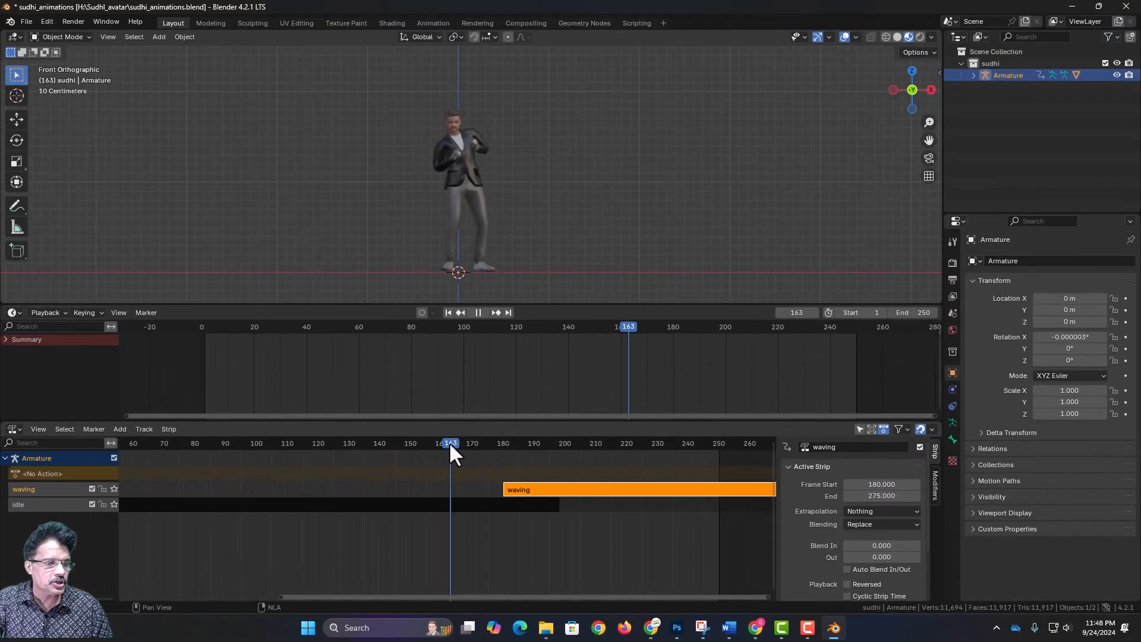
{"action": "left_click_drag", "start_coordinate": [448, 441], "coordinate": [265, 459]}
{"action": "key", "text": "space"}
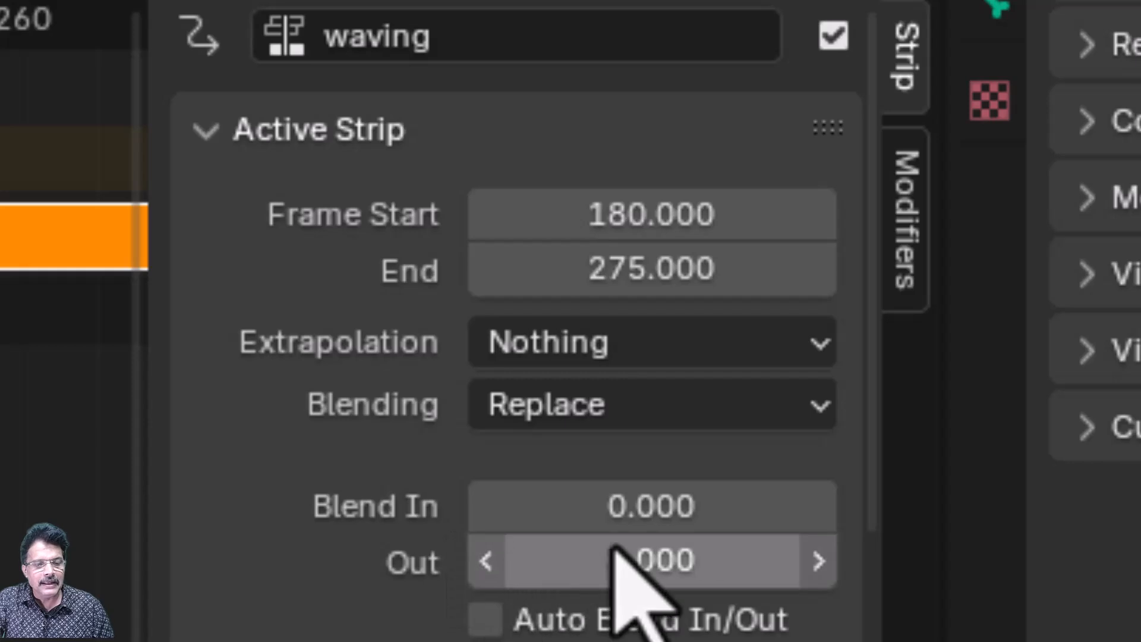
- Set the waving strip's Blend In to 20 frames
{"action": "left_click", "coordinate": [629, 507]}
{"action": "type", "text": "20"}
{"action": "key", "text": "Return"}
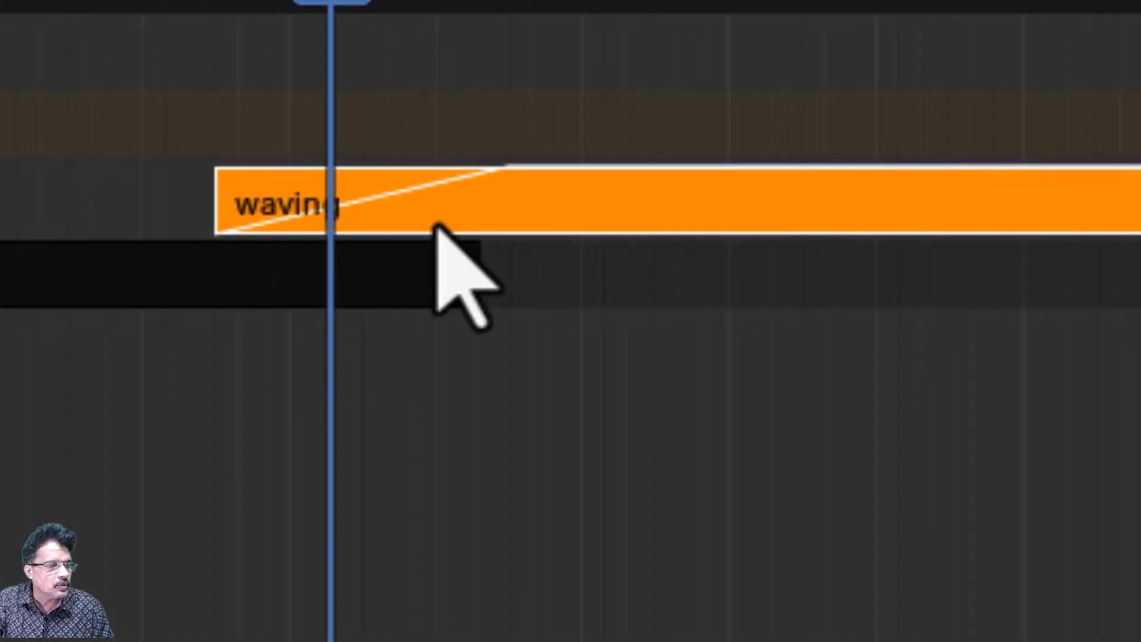
- Scrub through the blended overlap and the rest of the waving strip to examine the transition
{"action": "left_click_drag", "start_coordinate": [522, 1], "coordinate": [555, 1]}
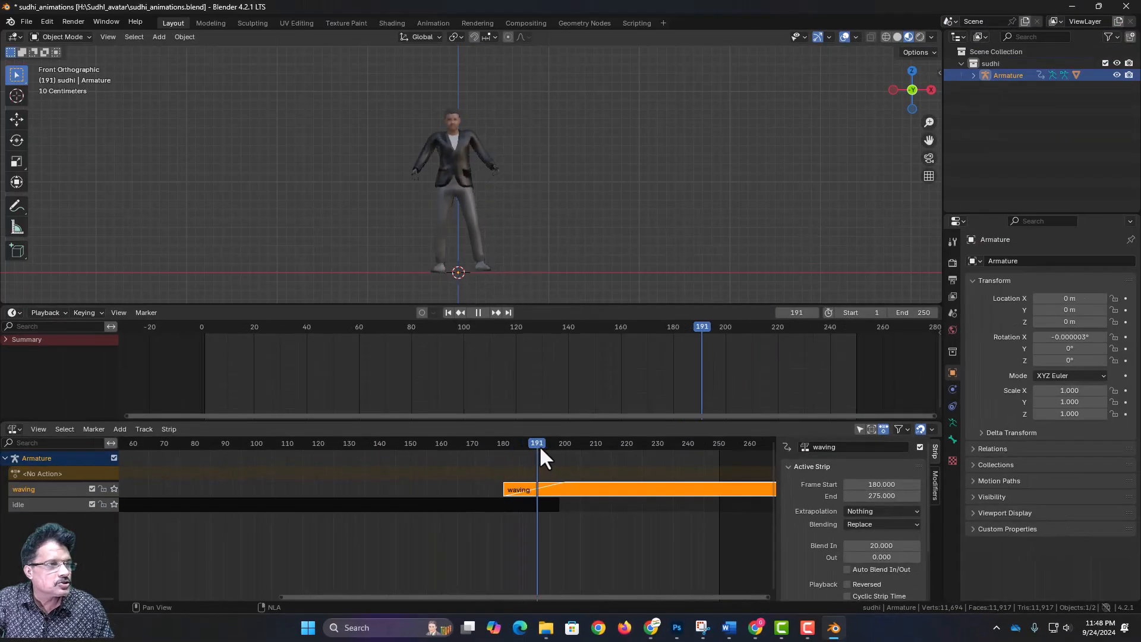
{"action": "left_click_drag", "start_coordinate": [541, 450], "coordinate": [623, 479]}
{"action": "left_click_drag", "start_coordinate": [594, 595], "coordinate": [669, 598]}
{"action": "left_click_drag", "start_coordinate": [684, 444], "coordinate": [700, 467]}
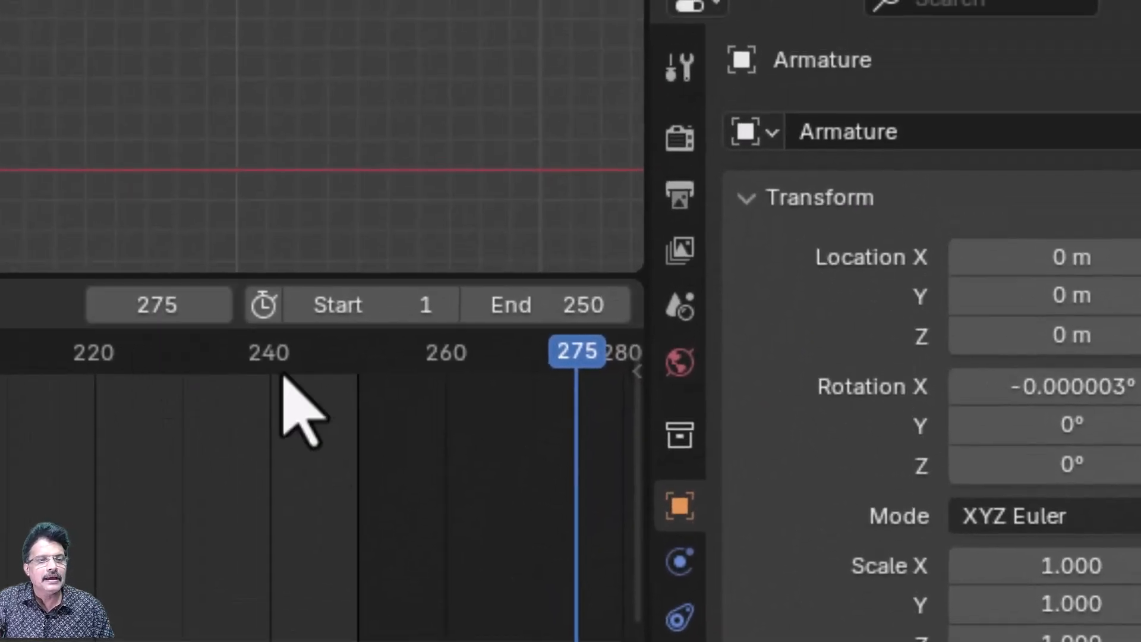
- Set the scene's end frame to 275 and save the Blender file
{"action": "left_click", "coordinate": [545, 306]}
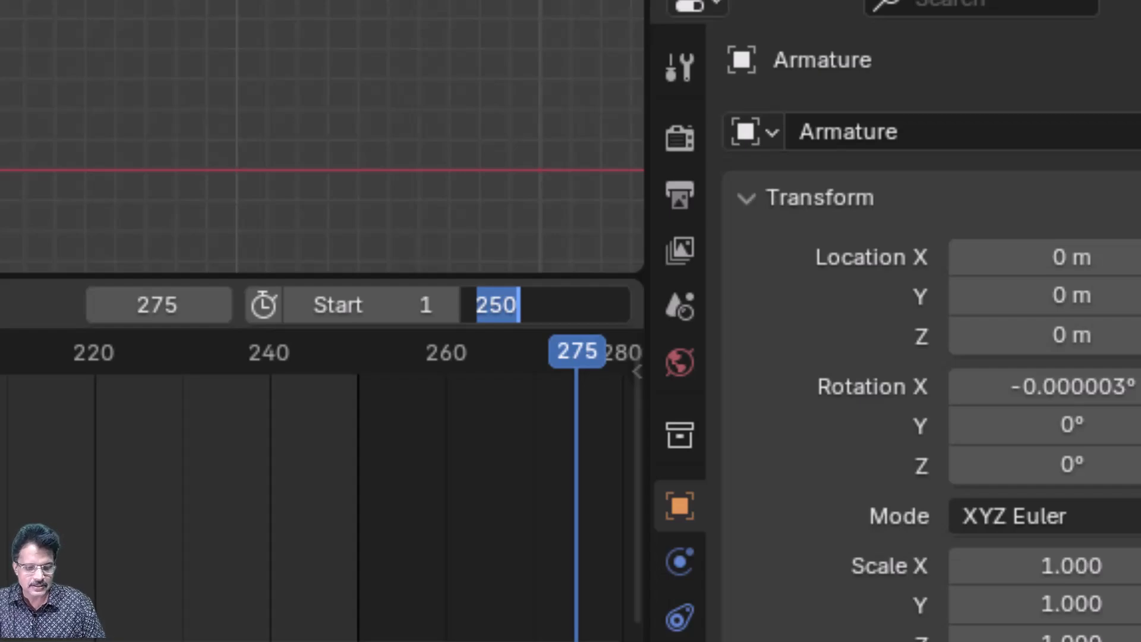
{"action": "key", "text": "Return"}
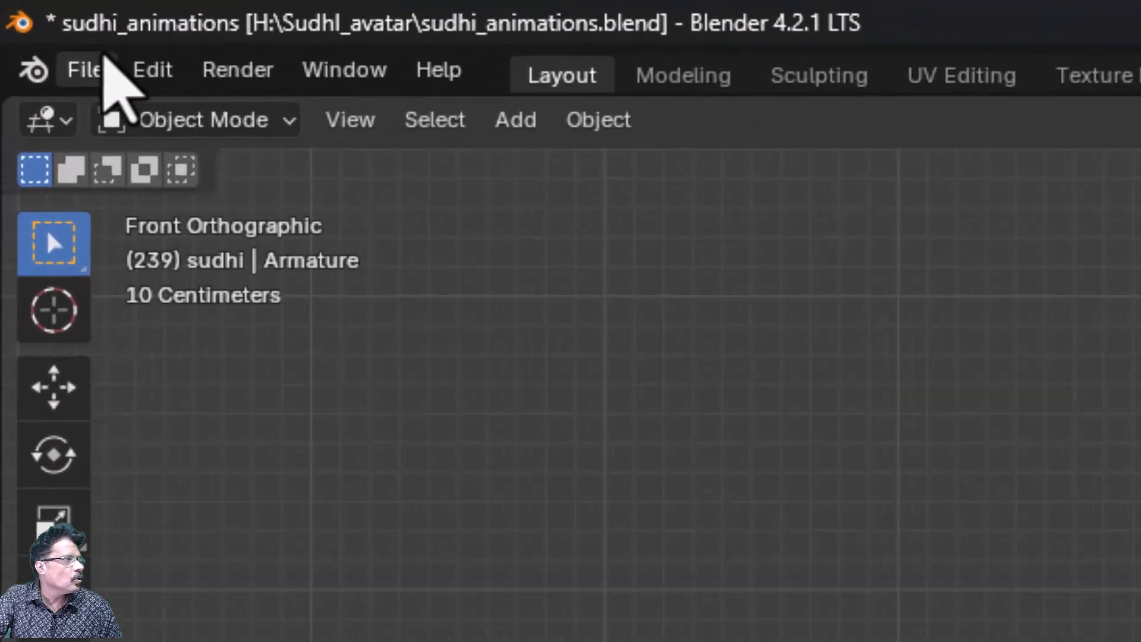
{"action": "left_click", "coordinate": [84, 69]}
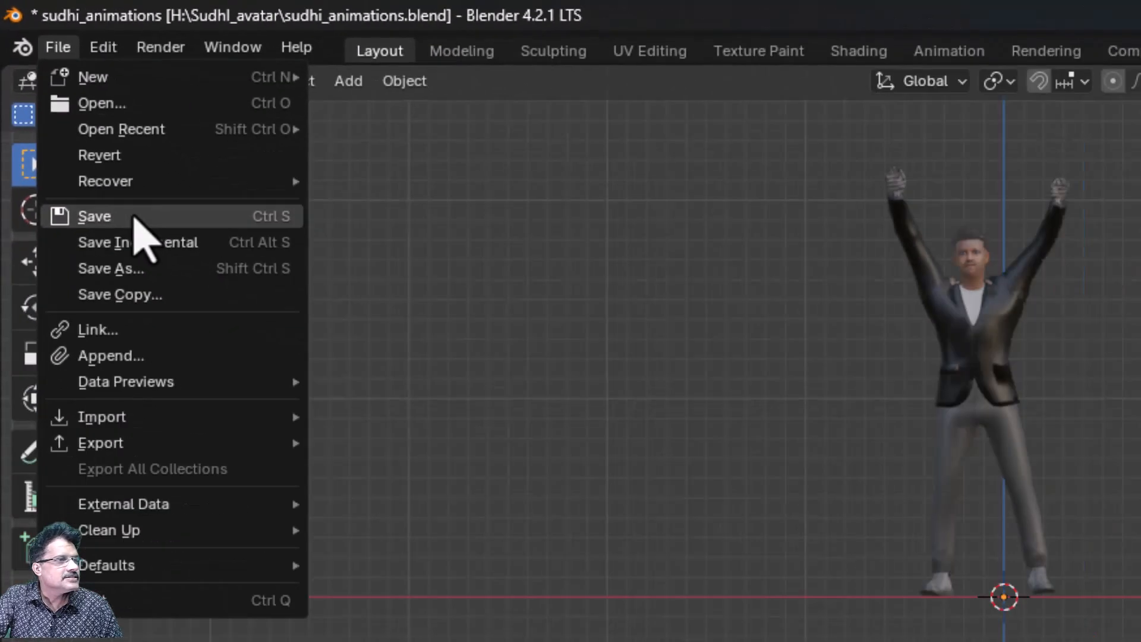
{"action": "left_click", "coordinate": [226, 372]}
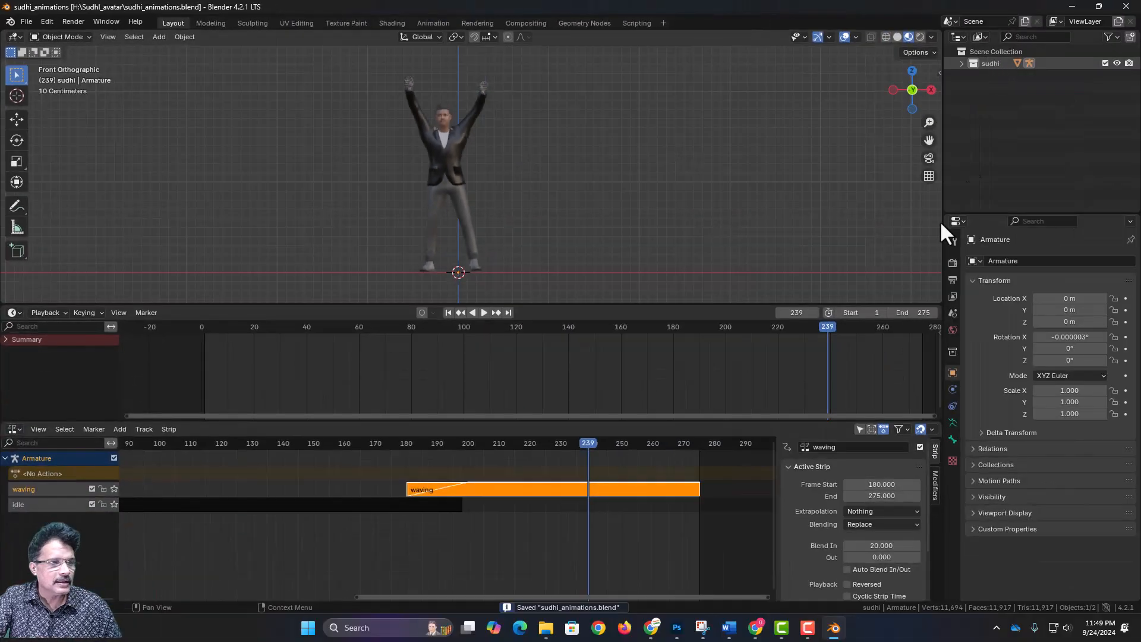
- Play the whole animation from frame 1 to review the idle-to-waving transition, then stop playback
{"action": "left_click", "coordinate": [449, 312]}
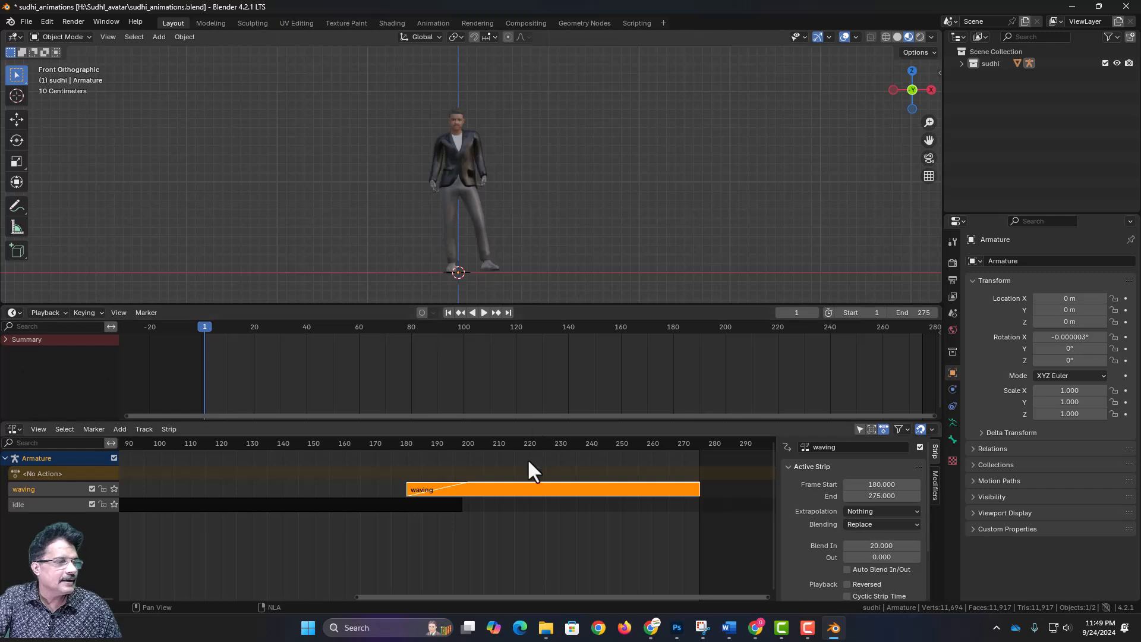
{"action": "left_click", "coordinate": [485, 313]}
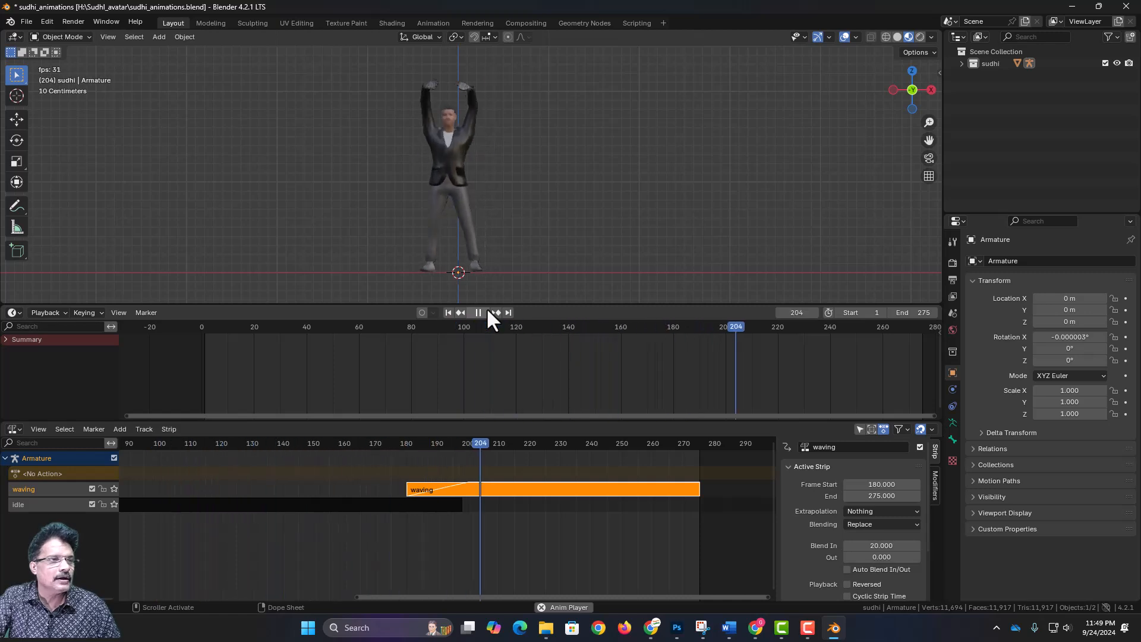
{"action": "key", "text": "Escape"}
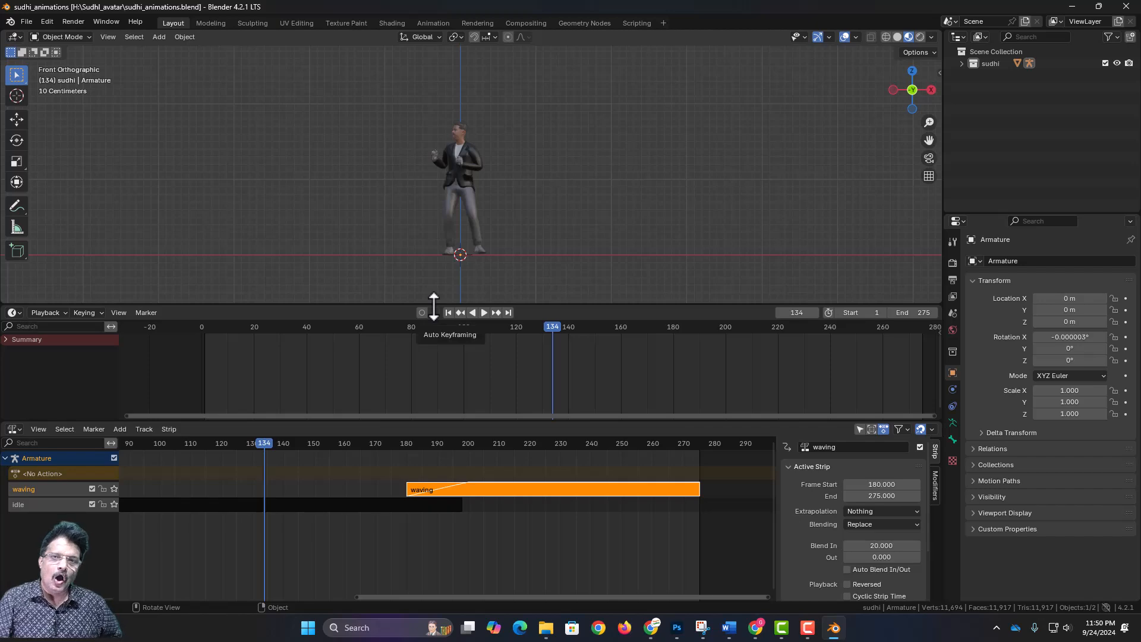